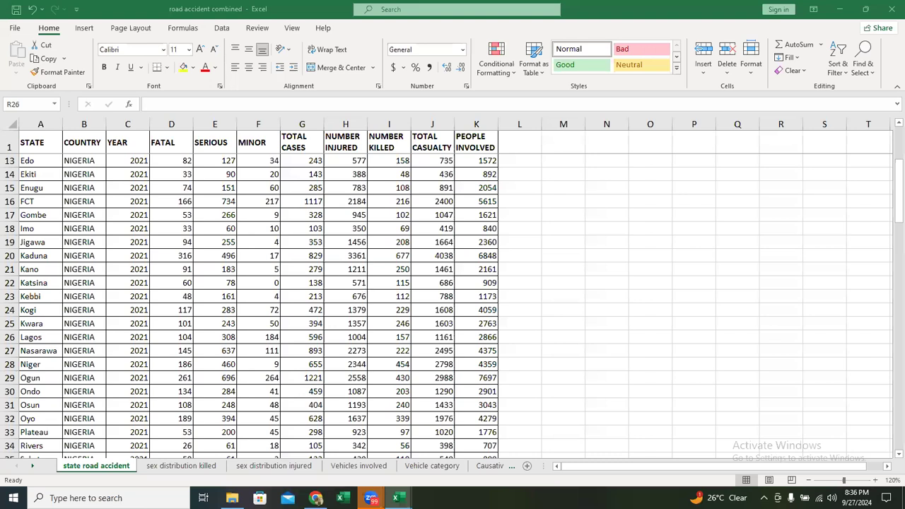
pyautogui.click(226, 164)
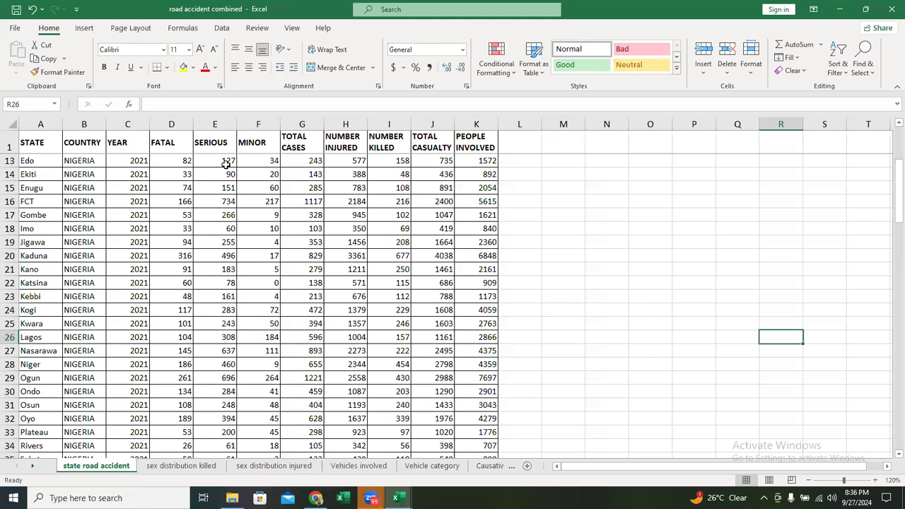
pyautogui.click(83, 30)
pyautogui.click(27, 71)
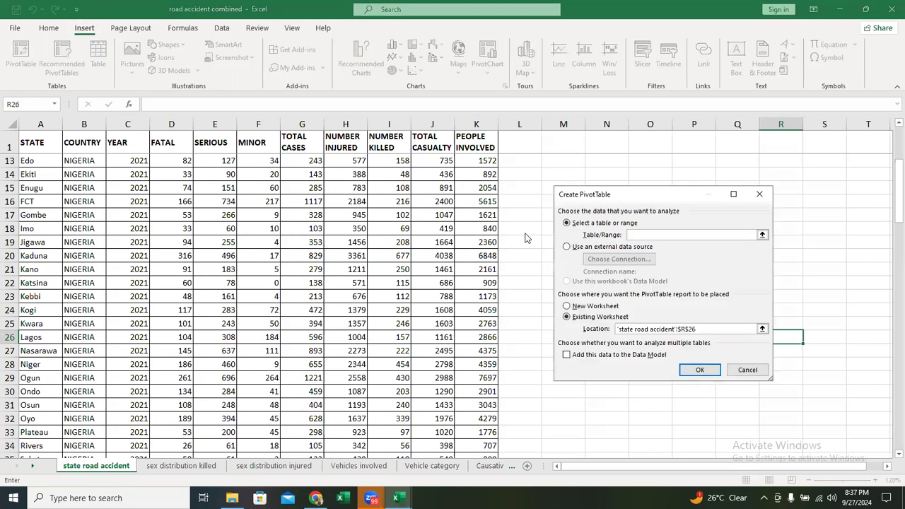
pyautogui.press('Return')
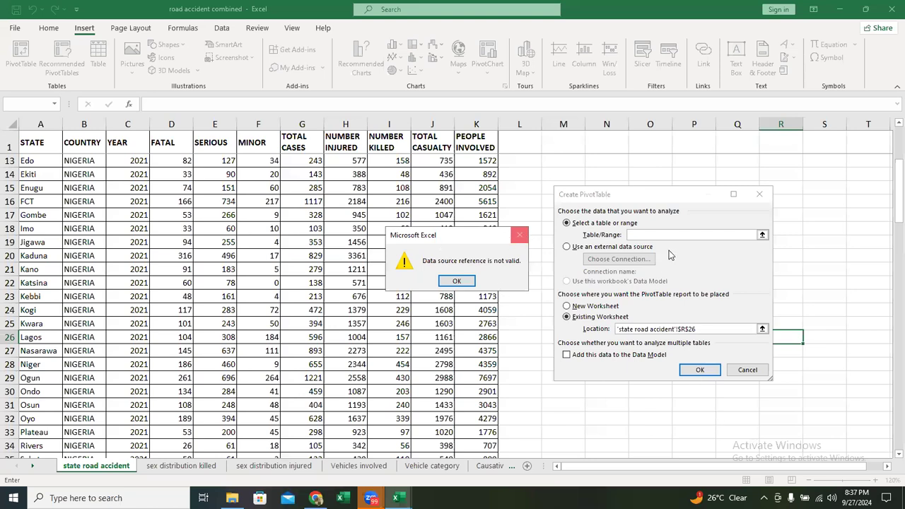
pyautogui.click(742, 367)
# - Create a PivotTable from the state road accident data on a new worksheet, with STATE in rows and the sum of FATAL in values
pyautogui.click(247, 255)
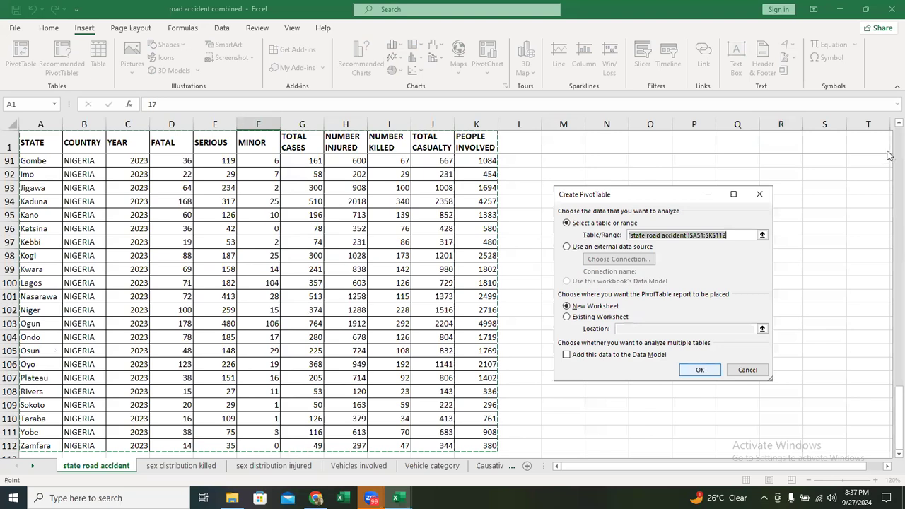
pyautogui.press('Return')
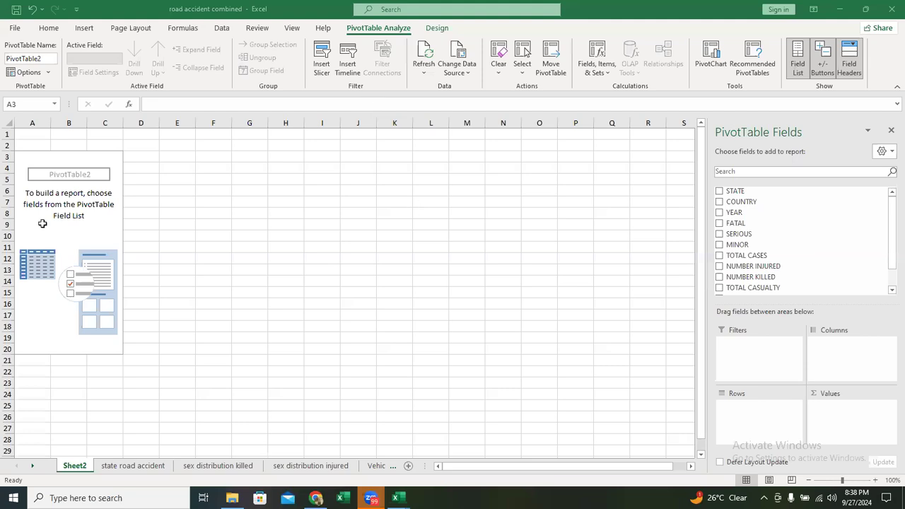
pyautogui.moveTo(758, 192); pyautogui.dragTo(775, 418)
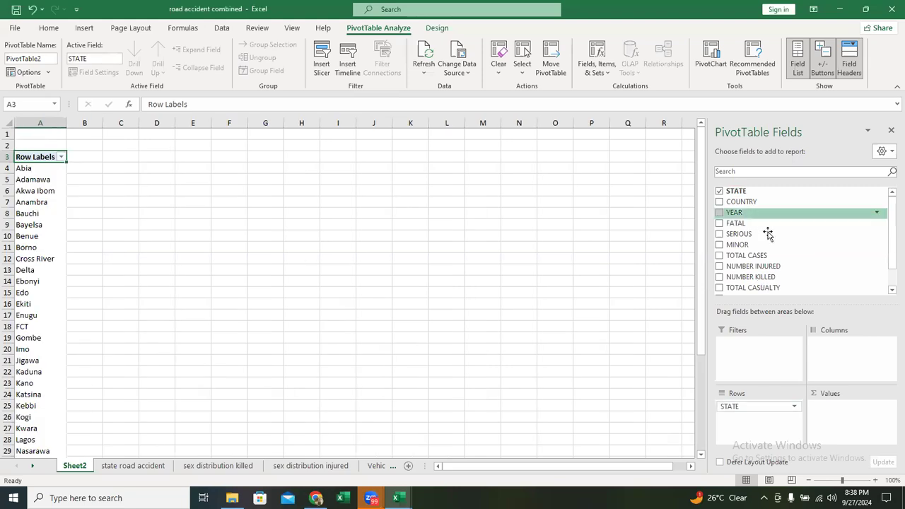
pyautogui.moveTo(760, 225); pyautogui.dragTo(858, 416)
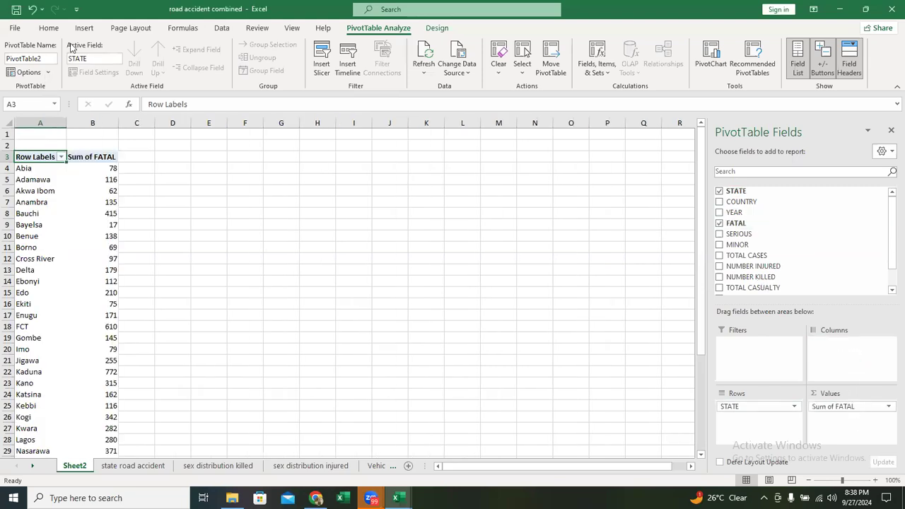
pyautogui.click(506, 85)
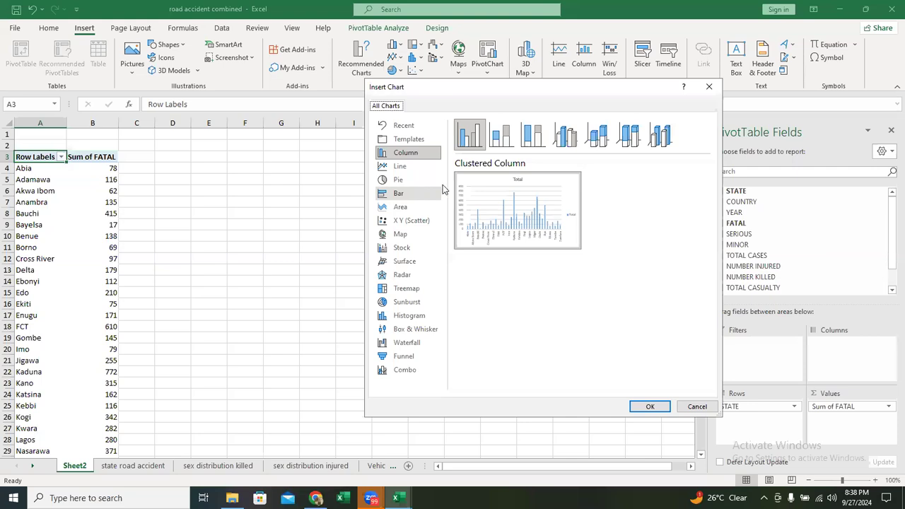
pyautogui.click(422, 195)
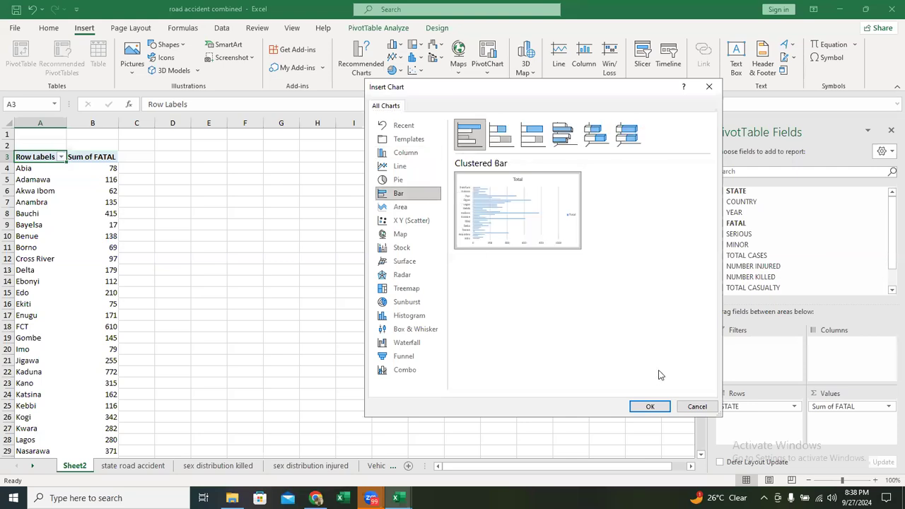
pyautogui.click(704, 409)
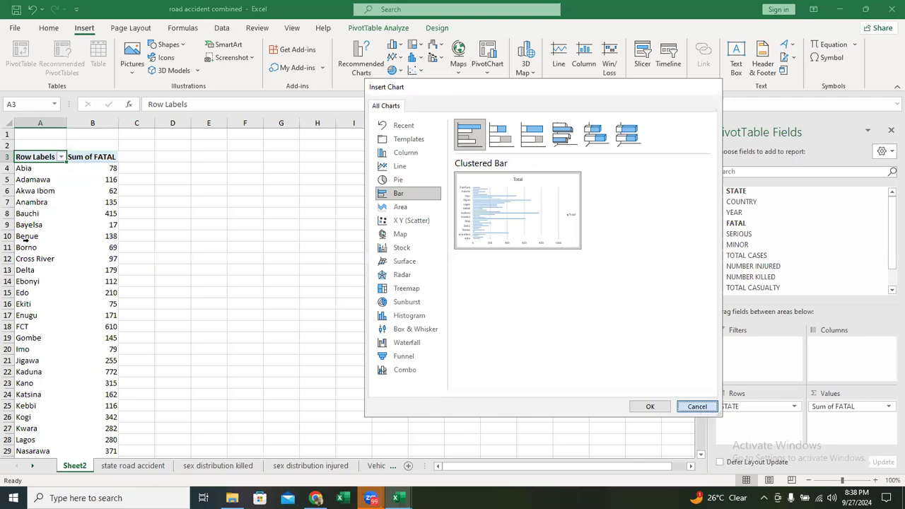
pyautogui.press('Escape')
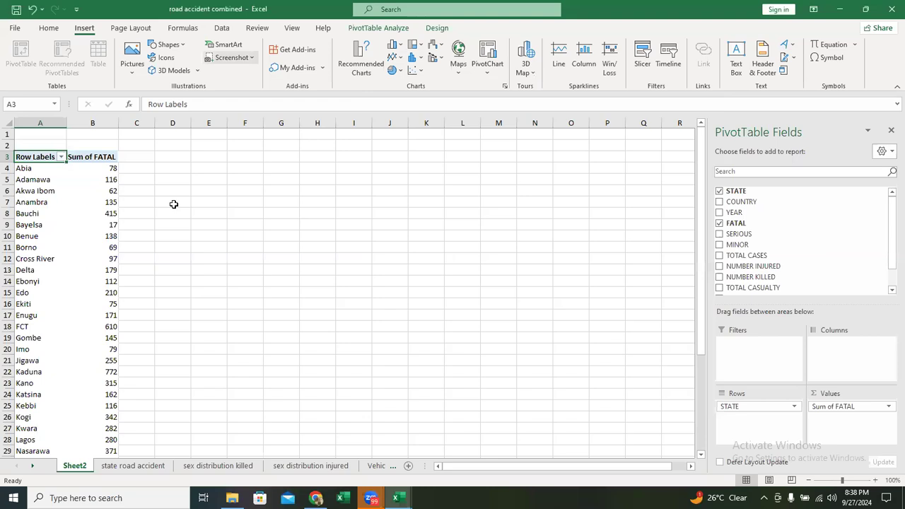
# - Filter the PivotTable's states to the top 5 items by Sum of FATAL
pyautogui.click(37, 225)
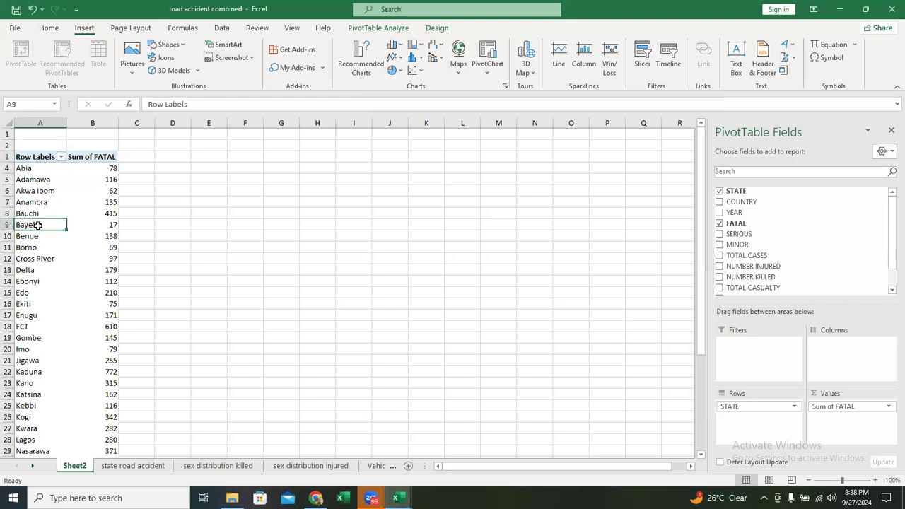
pyautogui.rightClick(38, 226)
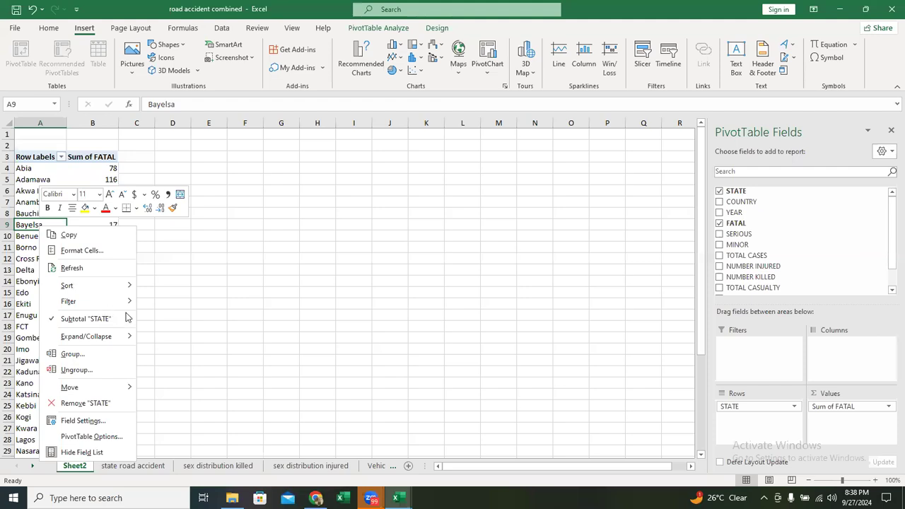
pyautogui.click(189, 364)
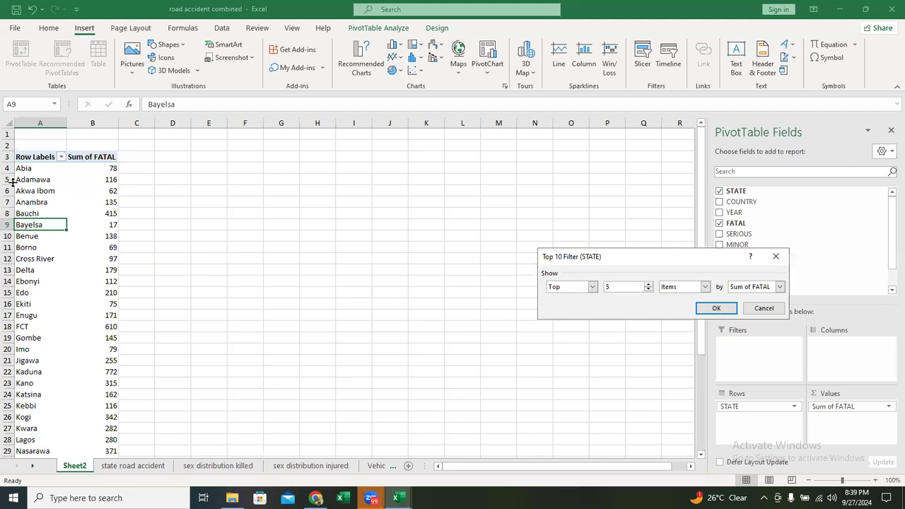
pyautogui.press('Return')
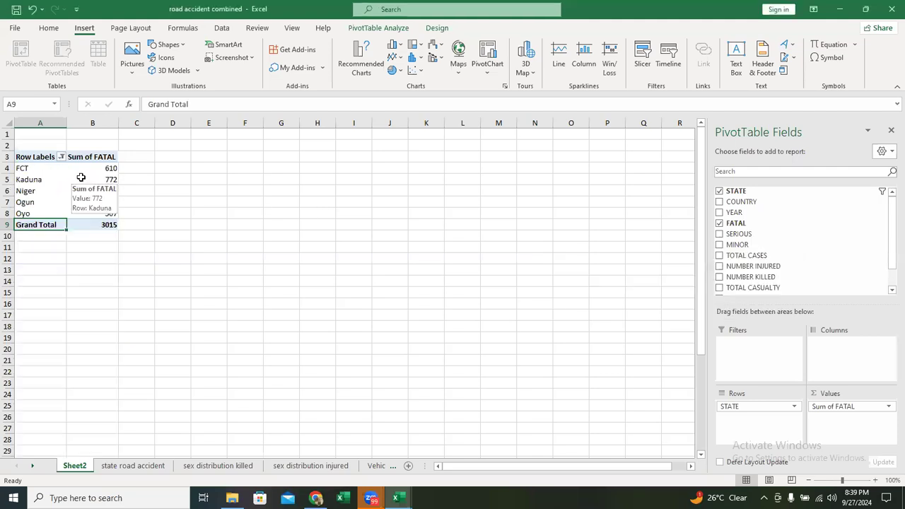
# - Sort the PivotTable's Sum of FATAL values from largest to smallest
pyautogui.rightClick(81, 178)
pyautogui.moveTo(135, 258)
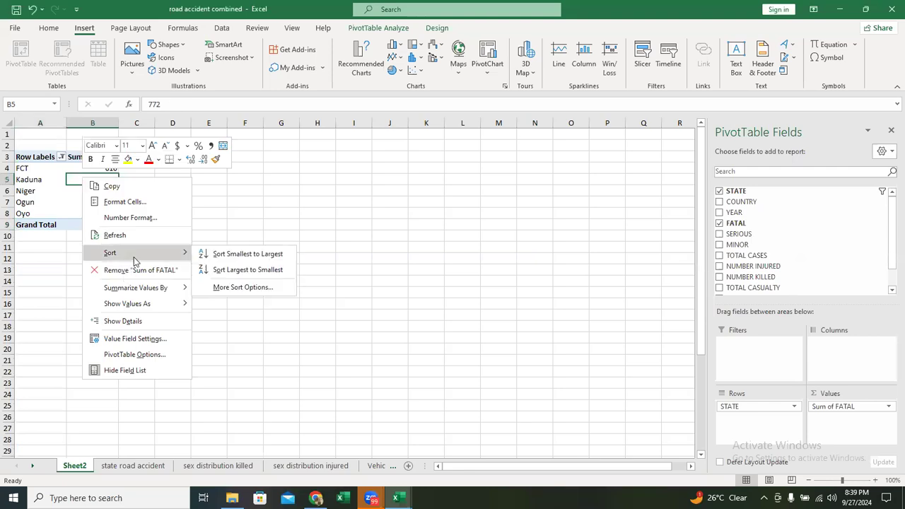
pyautogui.click(242, 273)
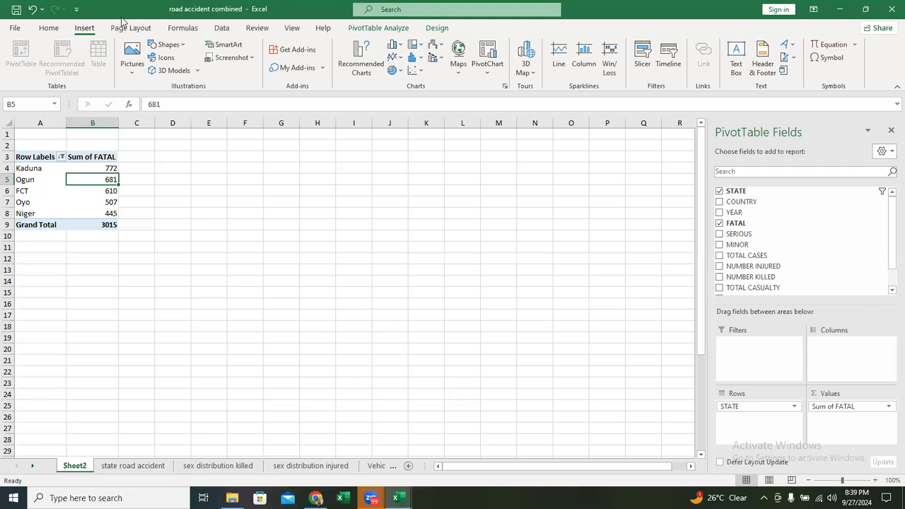
# - Compare the bar, column, line and pie chart previews for the filtered PivotTable without inserting a chart
pyautogui.click(505, 87)
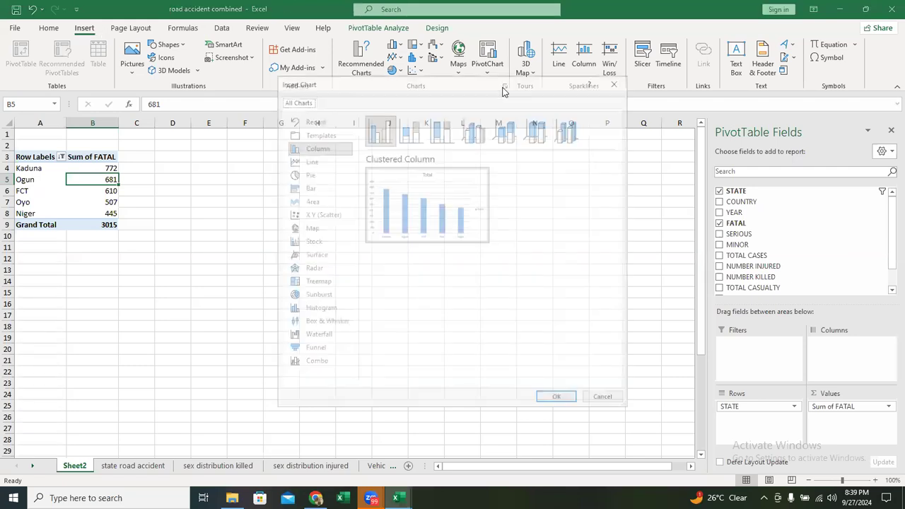
pyautogui.click(331, 186)
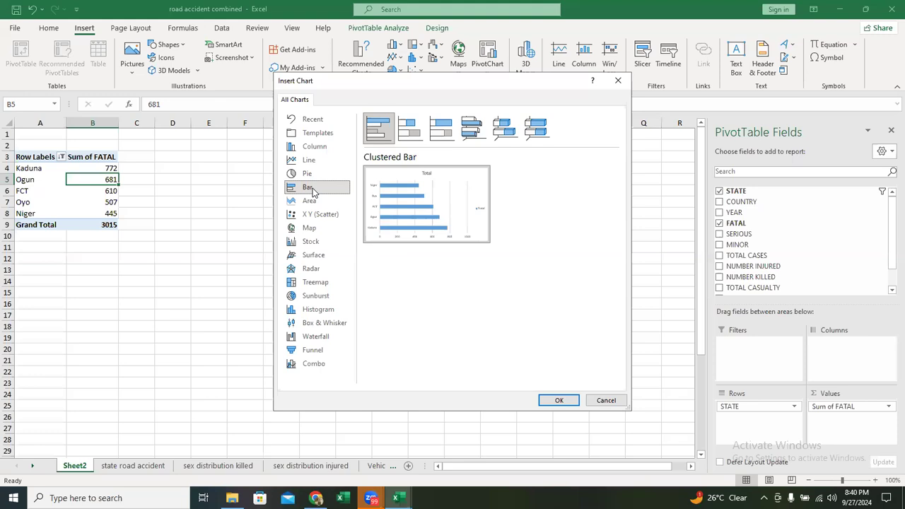
pyautogui.click(325, 146)
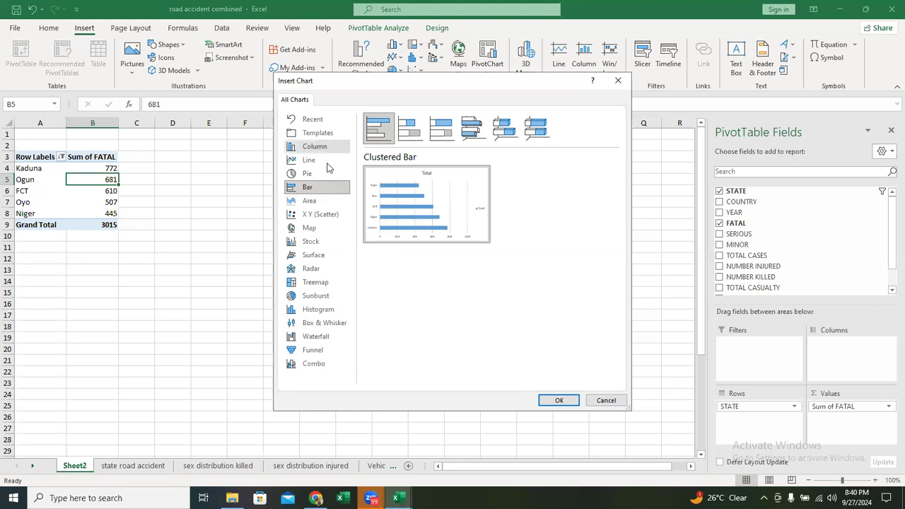
pyautogui.click(322, 192)
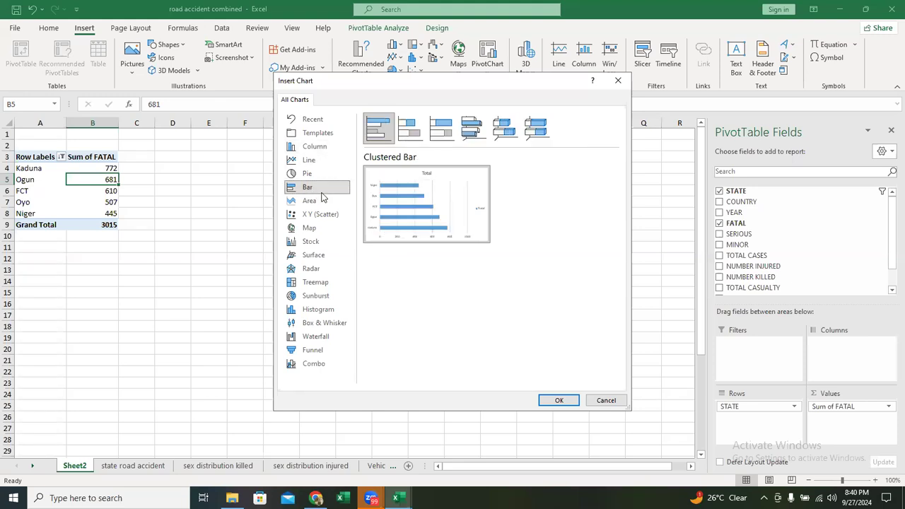
pyautogui.click(338, 147)
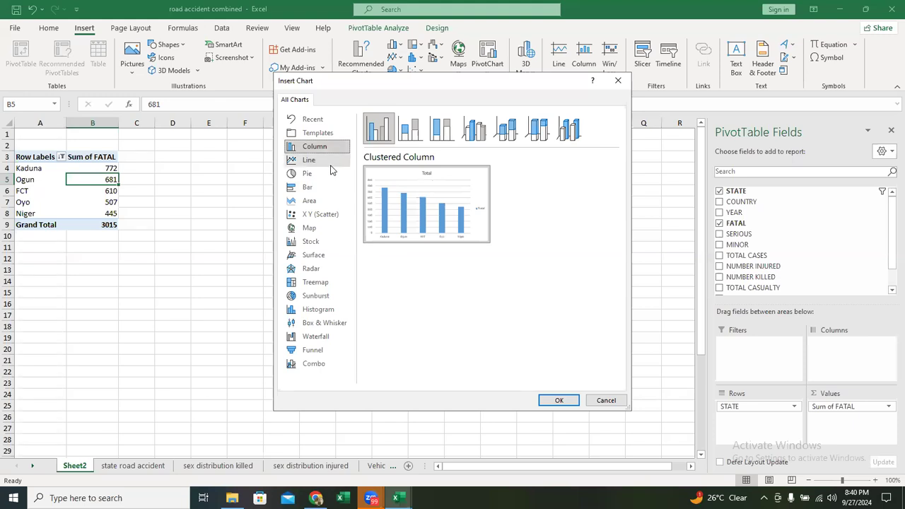
pyautogui.click(334, 165)
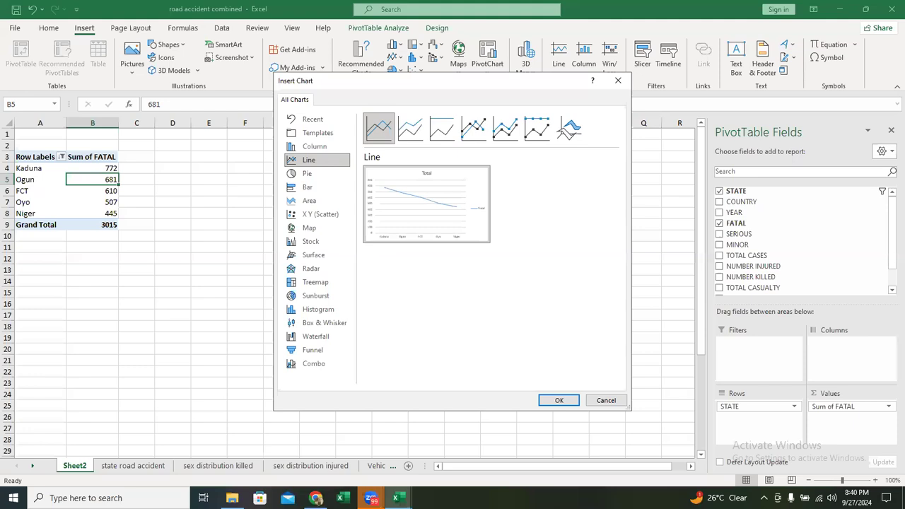
pyautogui.click(322, 151)
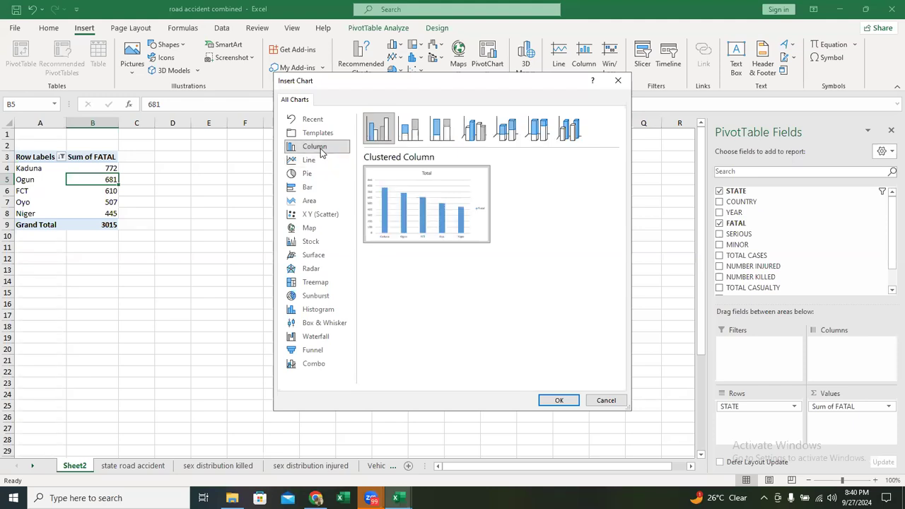
pyautogui.click(322, 186)
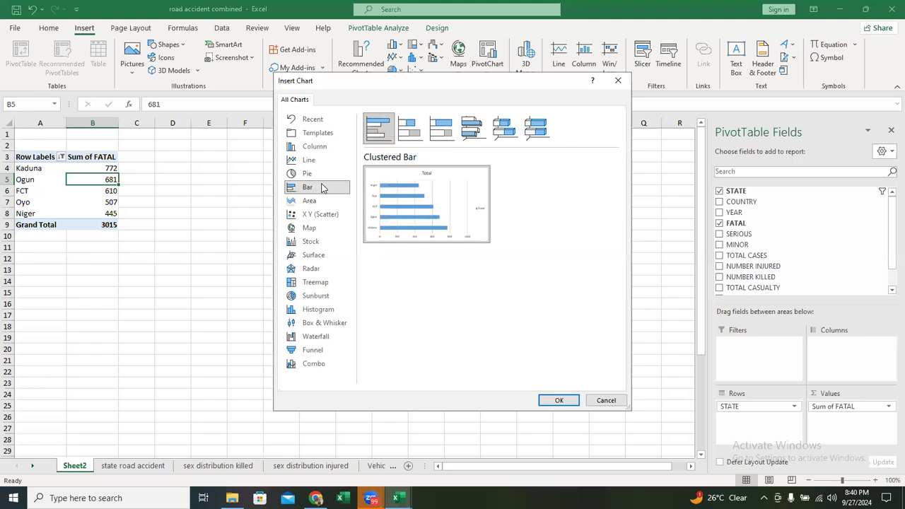
pyautogui.click(318, 174)
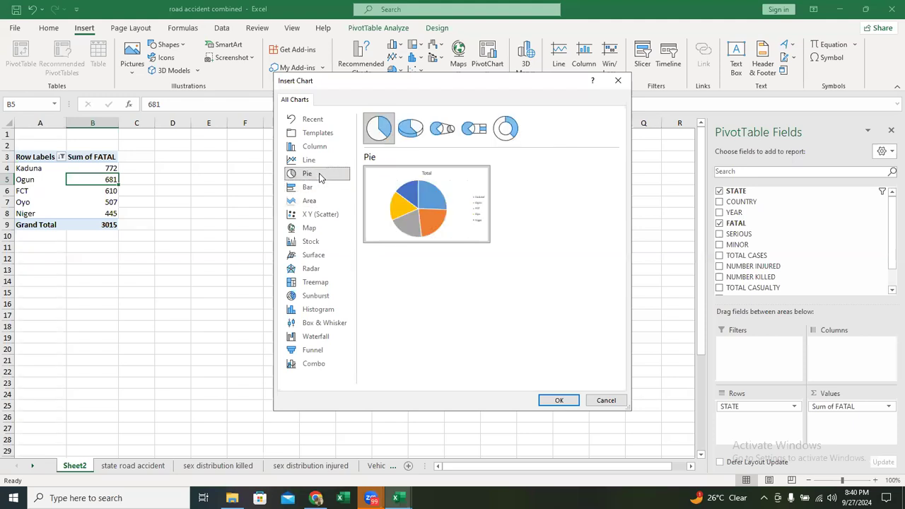
pyautogui.click(398, 479)
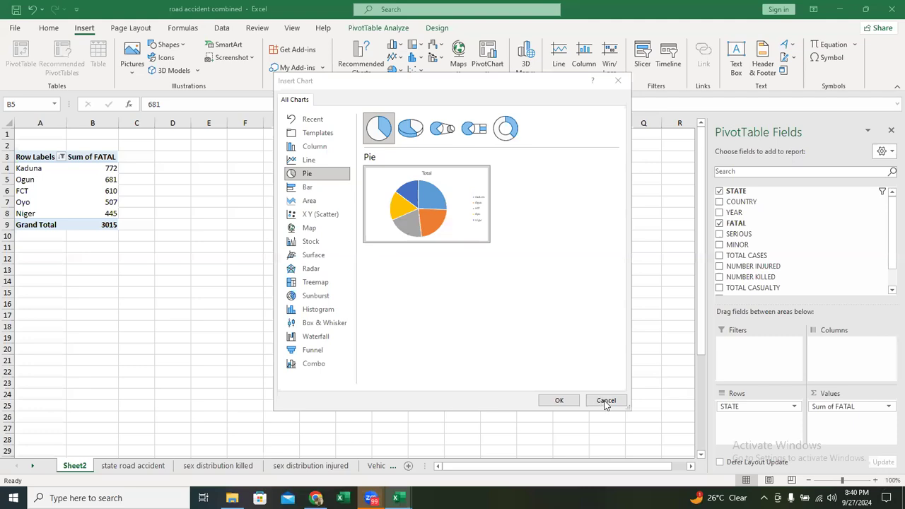
pyautogui.click(507, 345)
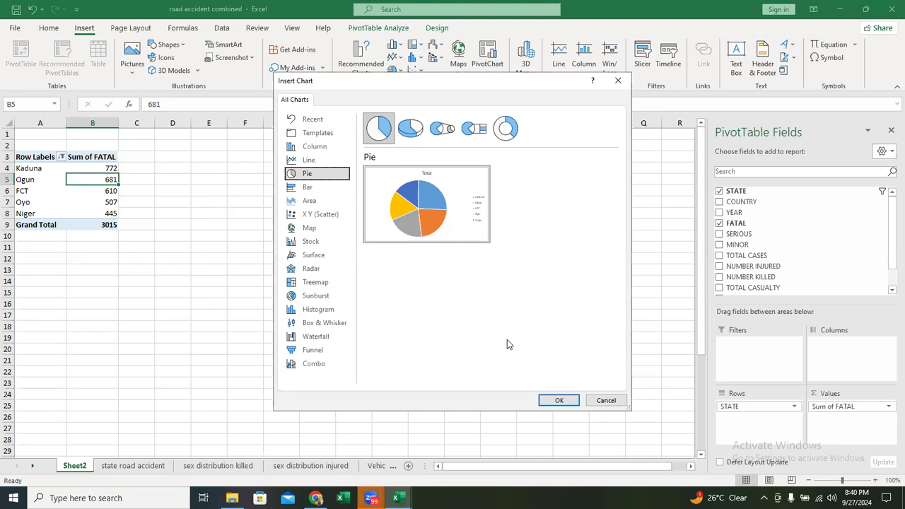
pyautogui.click(609, 402)
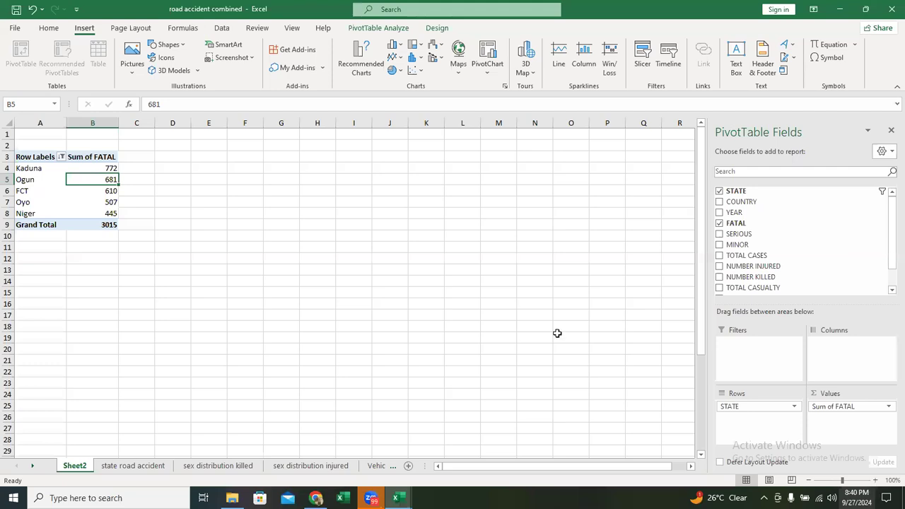
# - Insert a line PivotChart of Sum of FATAL by state and place it beside the PivotTable, clear of its columns
pyautogui.keyDown('ctrl'); pyautogui.scroll(4, 231, 124); pyautogui.keyUp('ctrl')
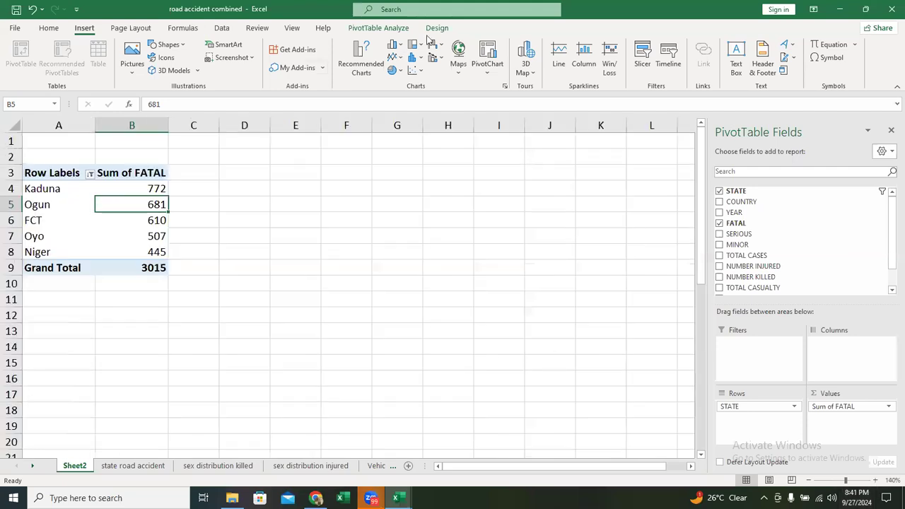
pyautogui.click(505, 88)
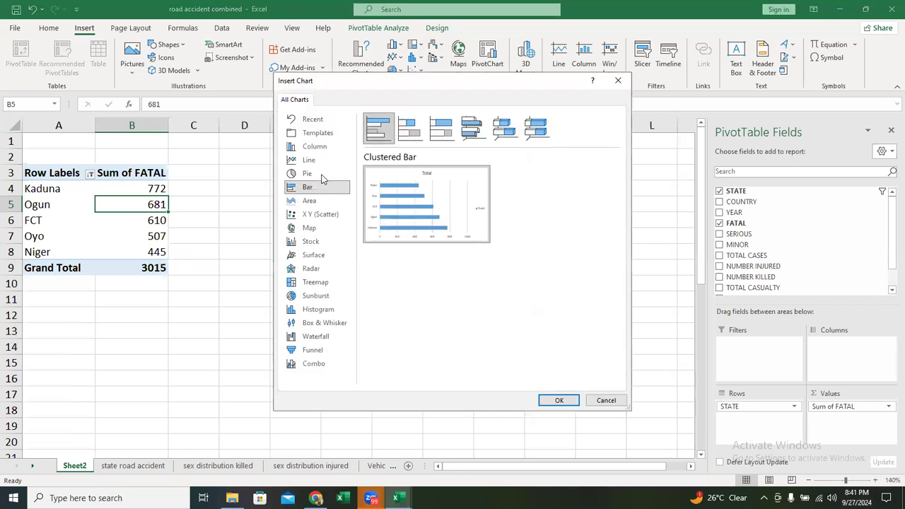
pyautogui.click(320, 175)
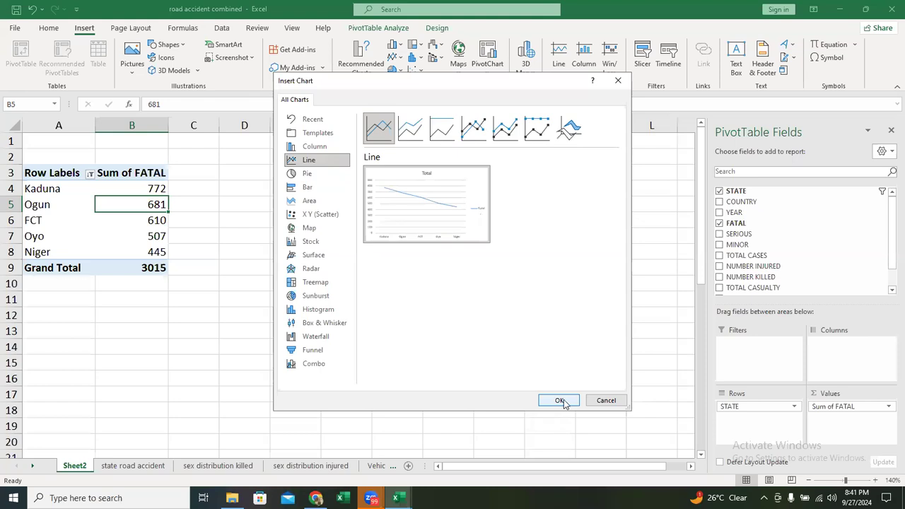
pyautogui.click(562, 401)
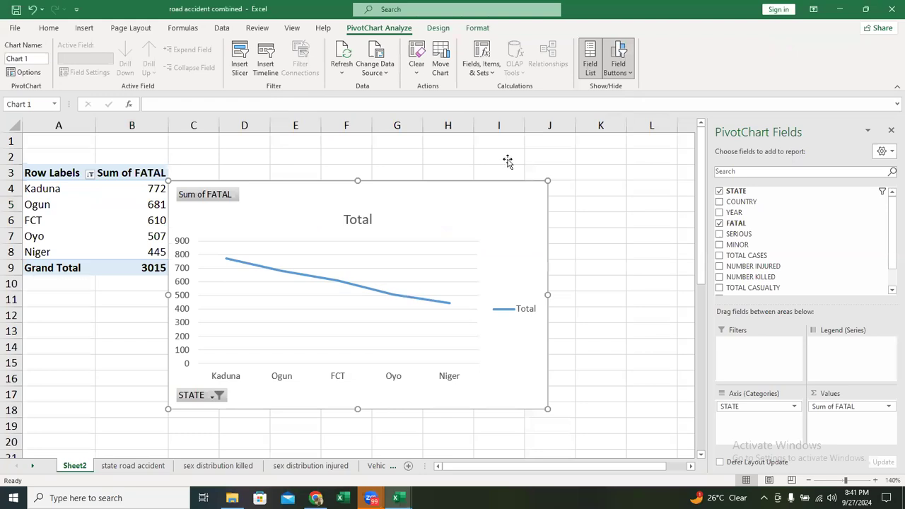
pyautogui.moveTo(508, 161); pyautogui.dragTo(508, 161)
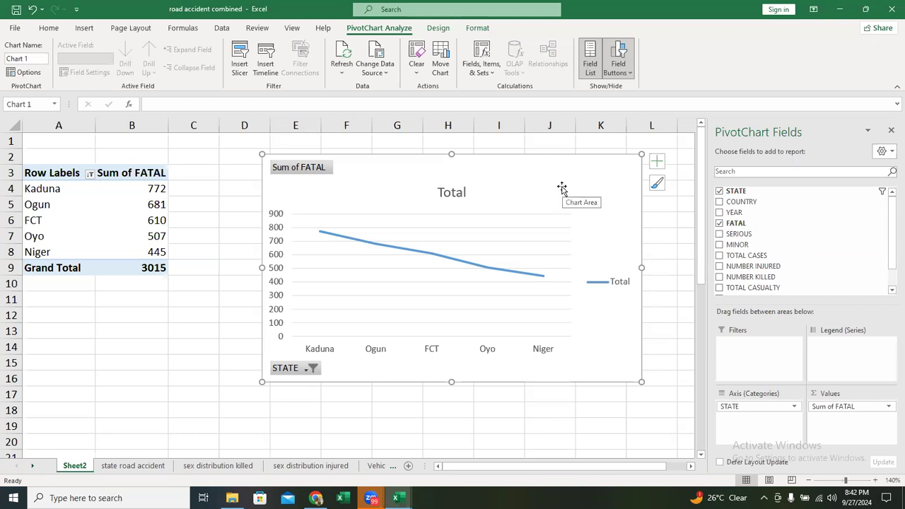
# - Hide all field buttons on the line PivotChart
pyautogui.rightClick(309, 170)
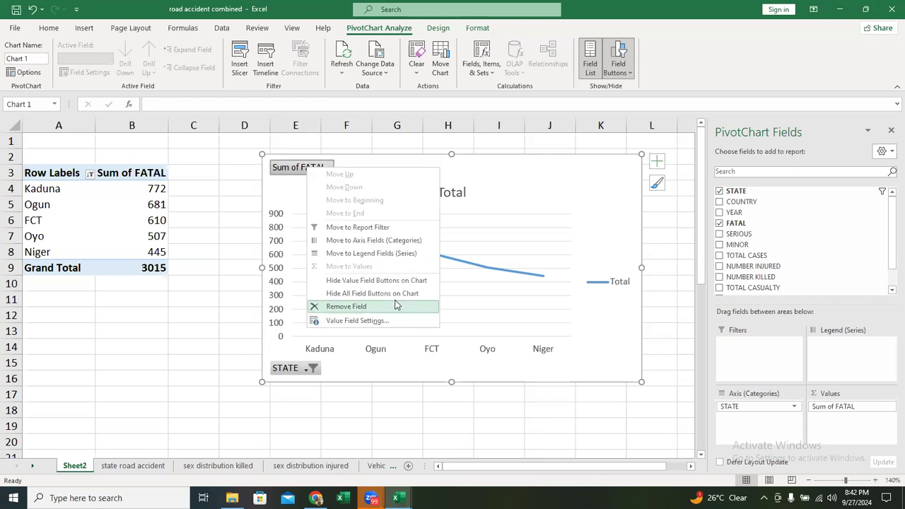
pyautogui.click(541, 271)
# - Remove the gridlines and the legend from the line PivotChart
pyautogui.click(658, 163)
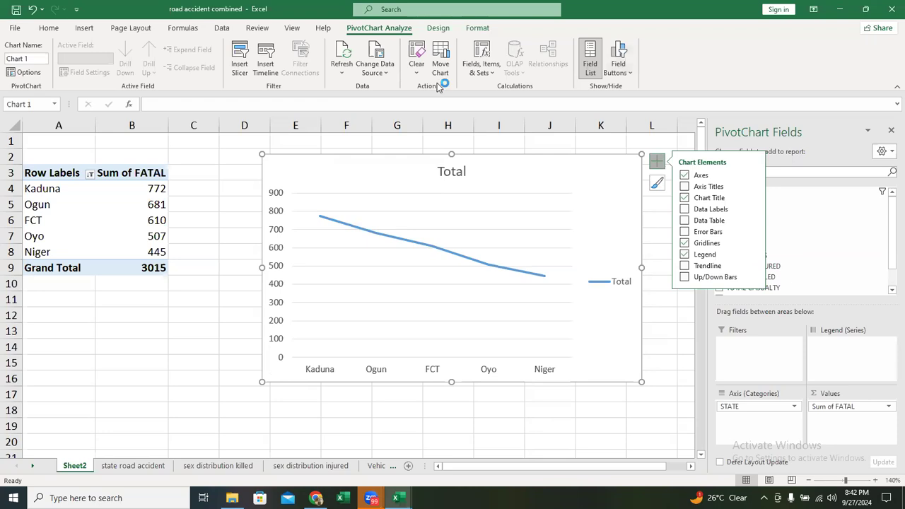
pyautogui.click(639, 174)
pyautogui.click(658, 161)
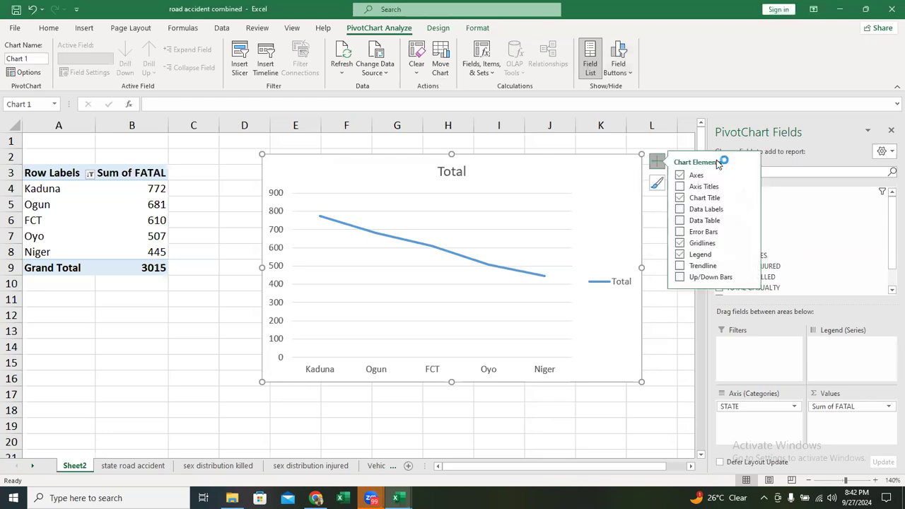
pyautogui.click(686, 244)
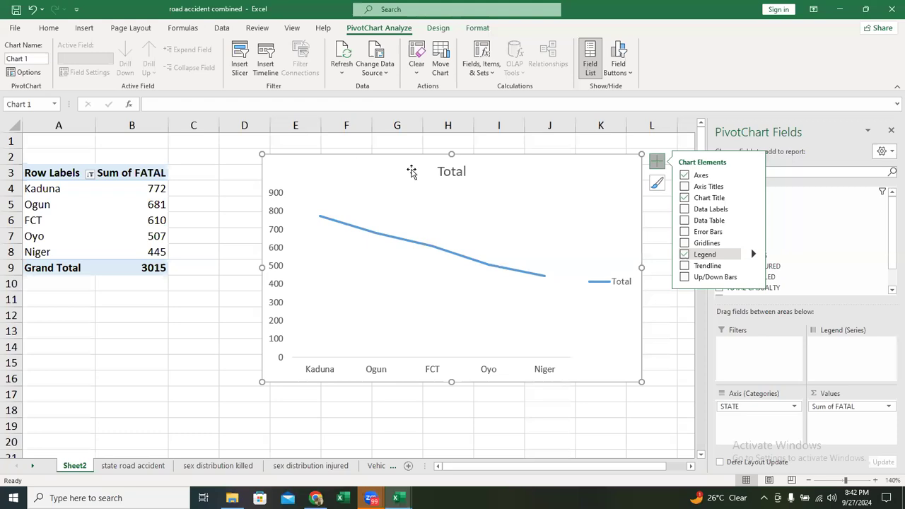
# - Retitle the PivotChart "Top 5 States with Fatal Accidents" and shift the title to the right end of the chart
pyautogui.doubleClick(462, 168)
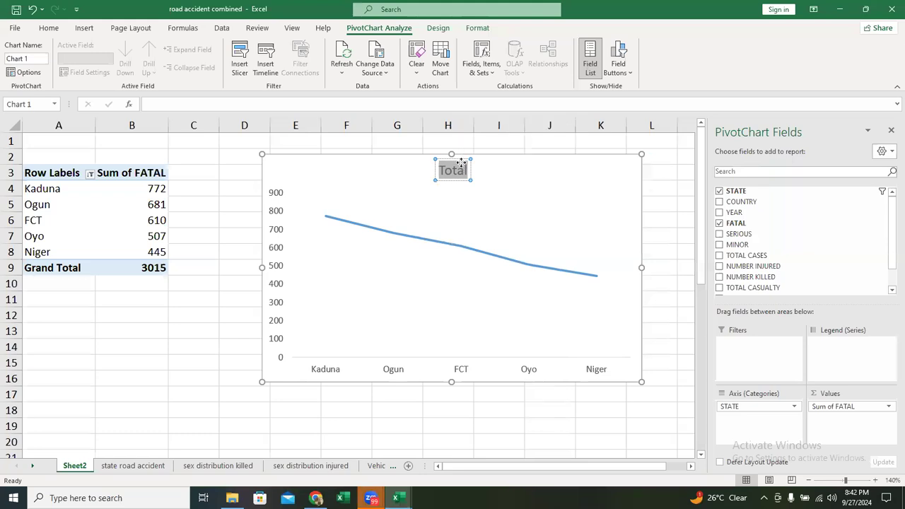
pyautogui.write('Fata')
pyautogui.press('BackSpace')
pyautogui.press('BackSpace')
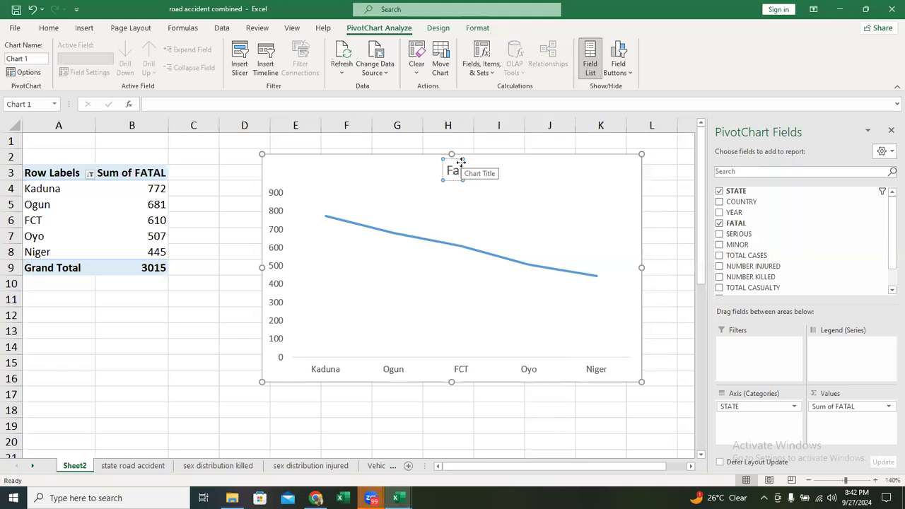
pyautogui.press('BackSpace')
pyautogui.press('BackSpace')
pyautogui.write('Top')
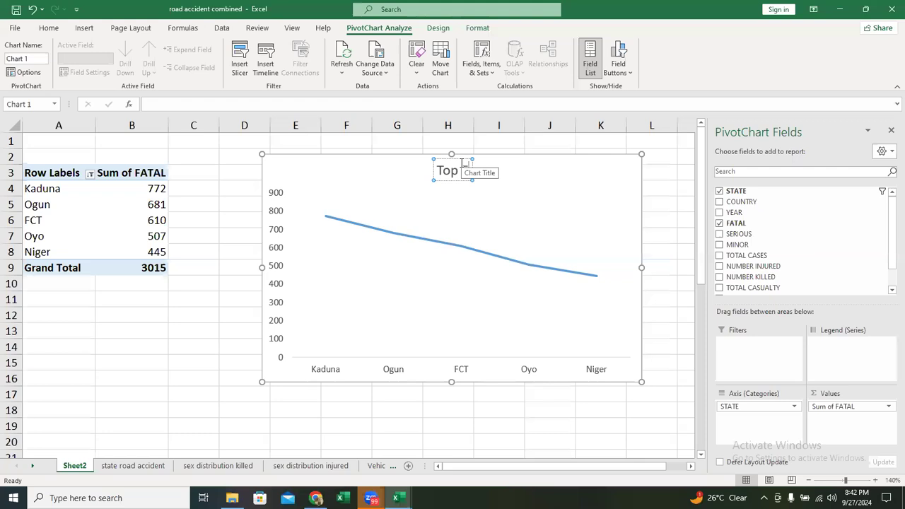
pyautogui.write(' 5 Stat')
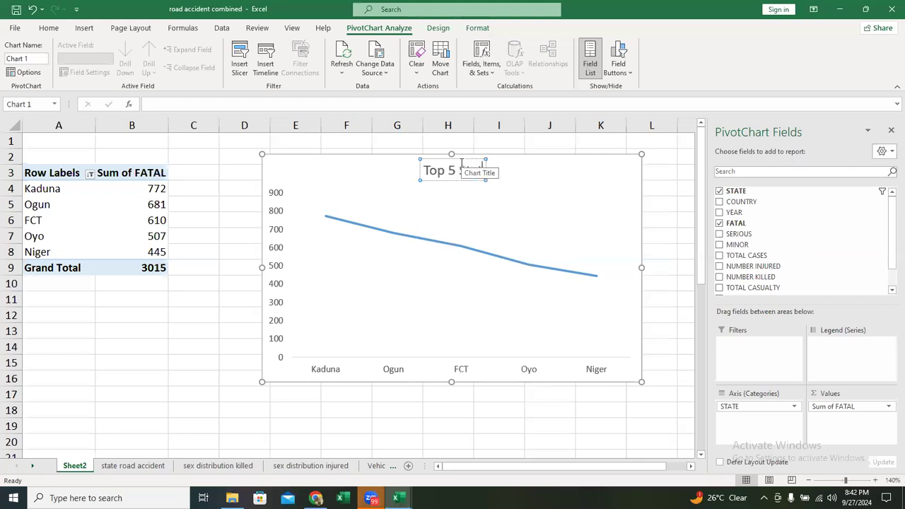
pyautogui.write('es')
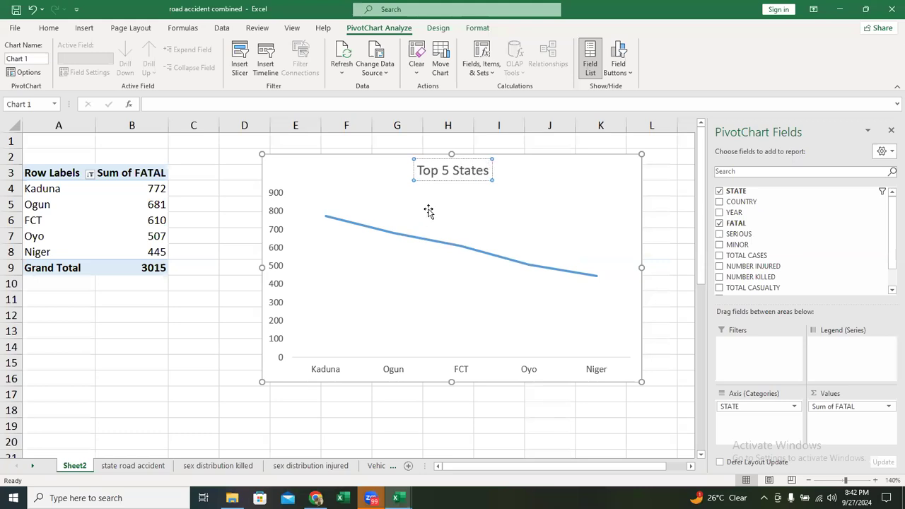
pyautogui.write(' with Fa')
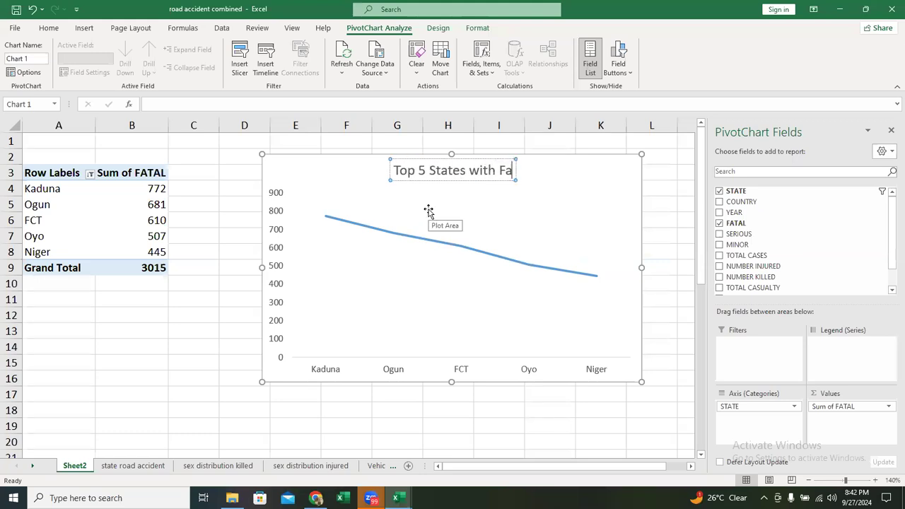
pyautogui.write('tal Acc')
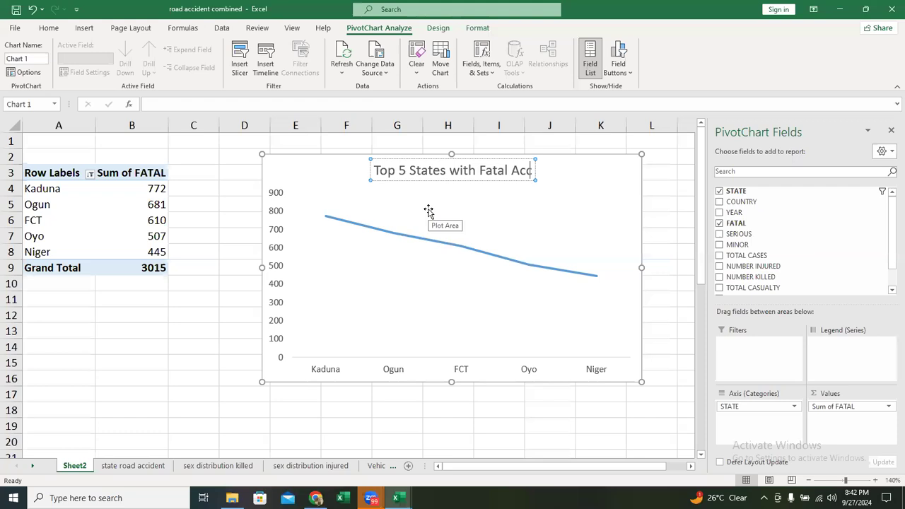
pyautogui.write('idents')
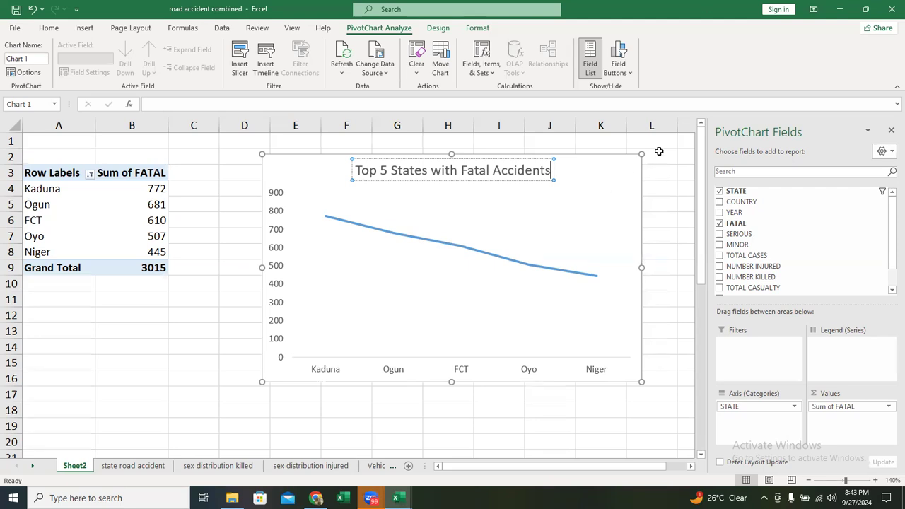
pyautogui.click(491, 157)
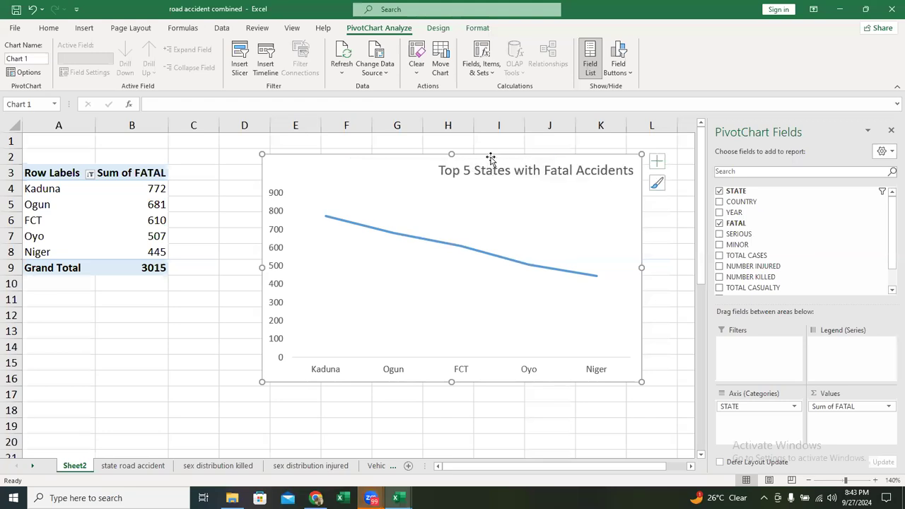
# - Change the PivotChart's type from line to the standard Area chart
pyautogui.rightClick(491, 156)
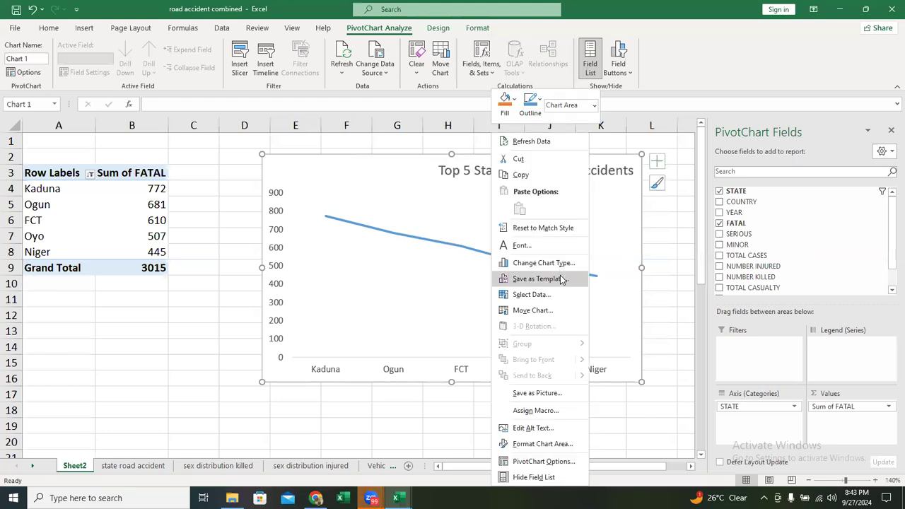
pyautogui.click(543, 263)
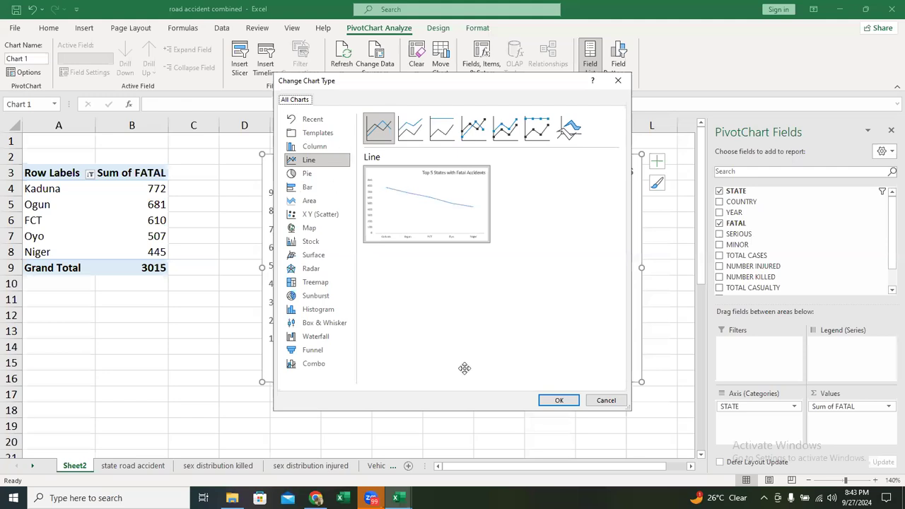
pyautogui.click(330, 281)
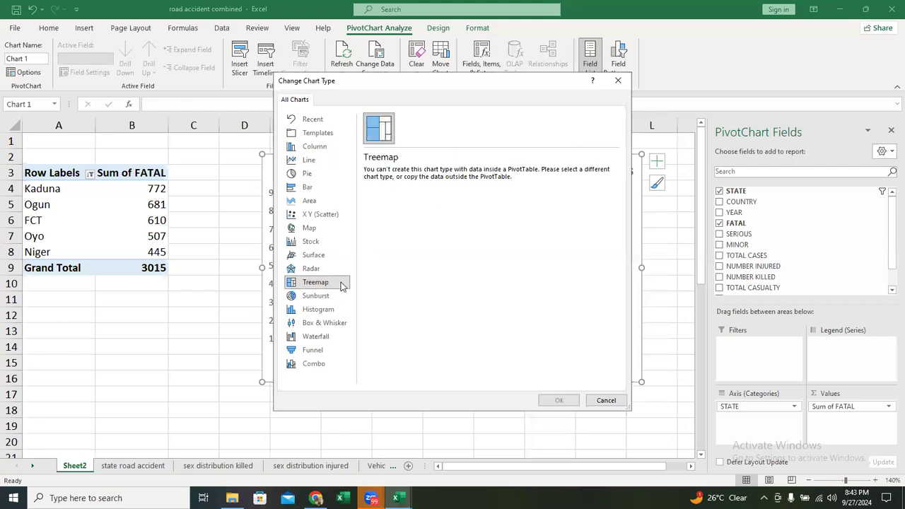
pyautogui.click(336, 203)
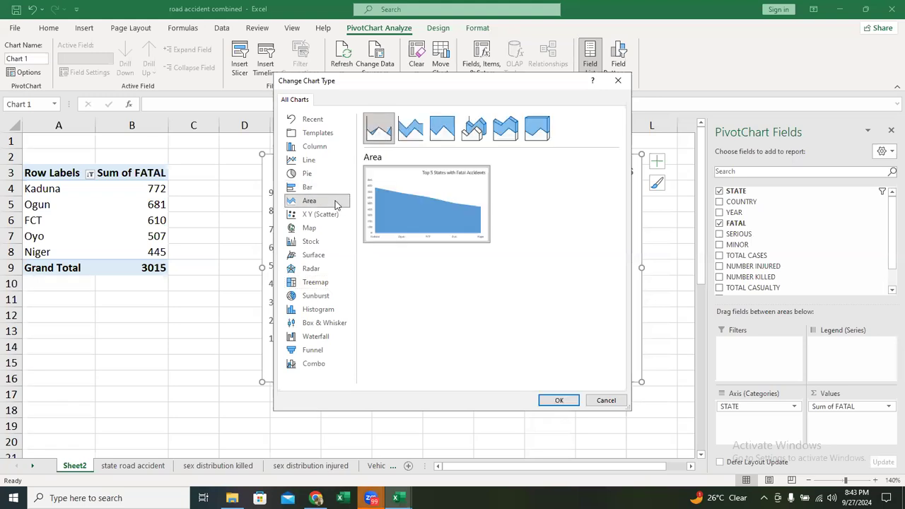
pyautogui.click(312, 162)
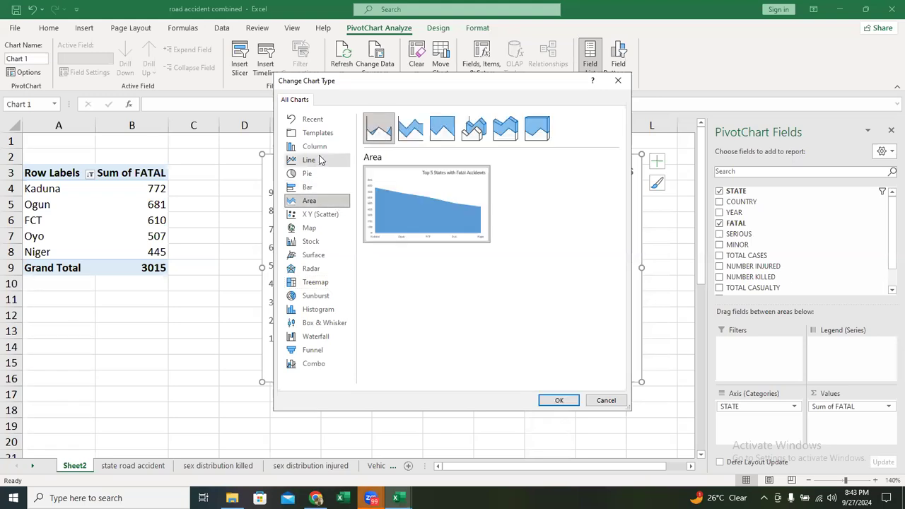
pyautogui.click(324, 204)
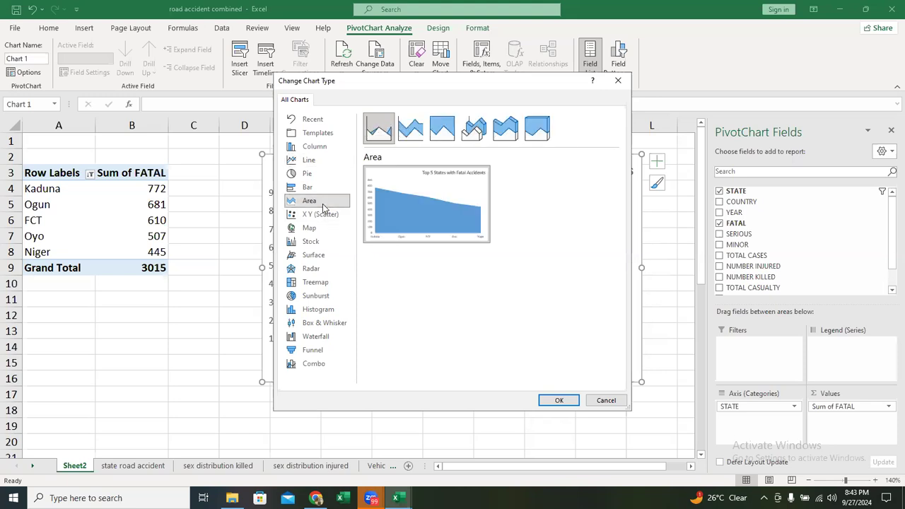
pyautogui.click(561, 401)
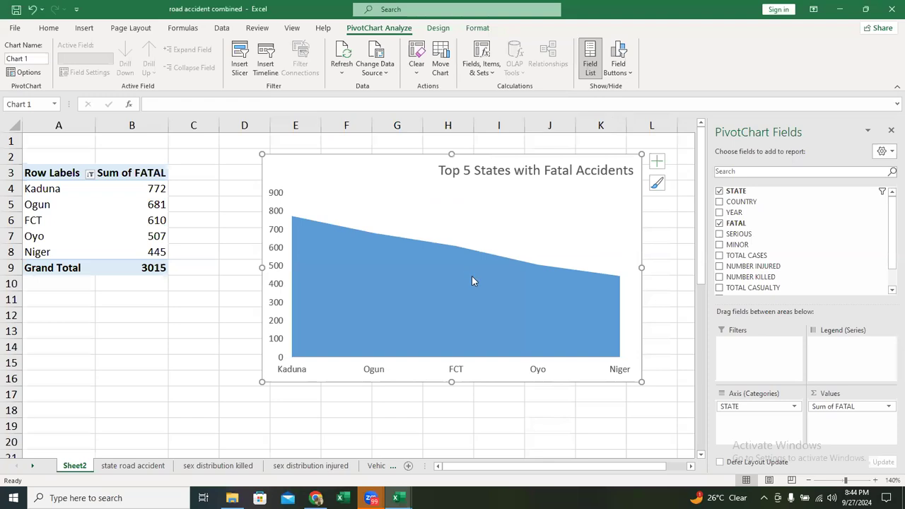
# - Check which other chart types, such as scatter, radar, treemap, sunburst, waterfall, funnel and combo, can be used for the PivotTable data, without applying one
pyautogui.rightClick(471, 207)
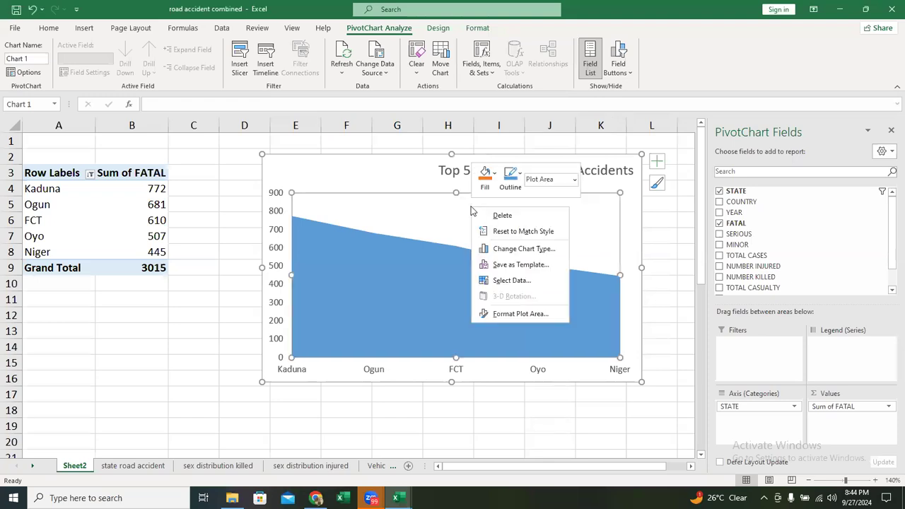
pyautogui.click(554, 247)
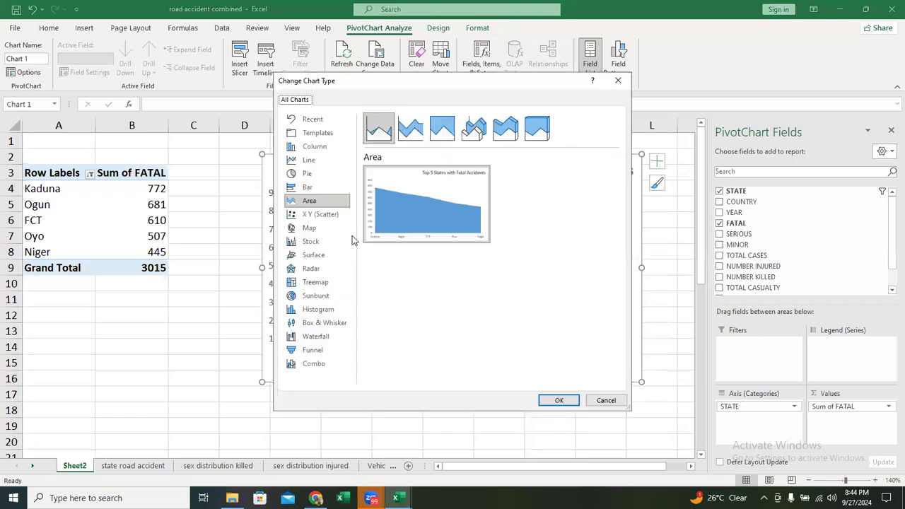
pyautogui.click(335, 215)
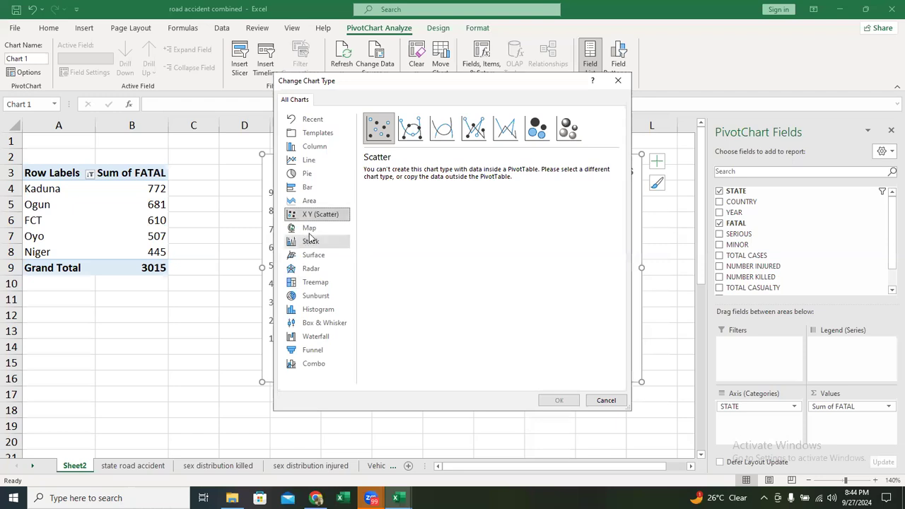
pyautogui.click(330, 270)
pyautogui.moveTo(458, 190)
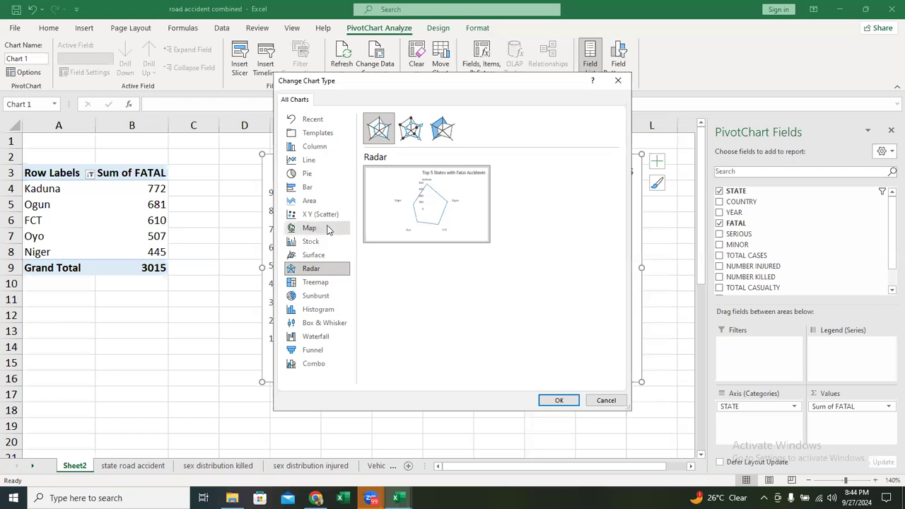
pyautogui.click(315, 284)
pyautogui.click(317, 297)
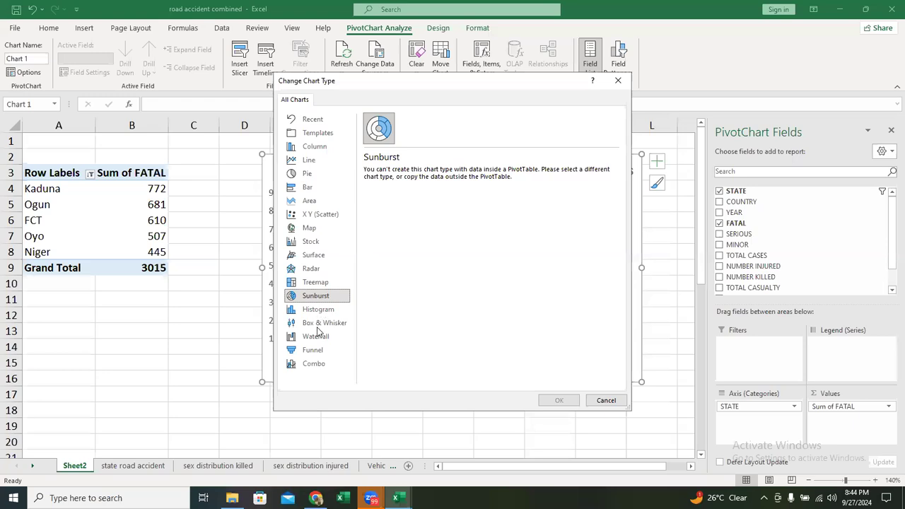
pyautogui.click(317, 327)
pyautogui.click(316, 338)
pyautogui.click(317, 351)
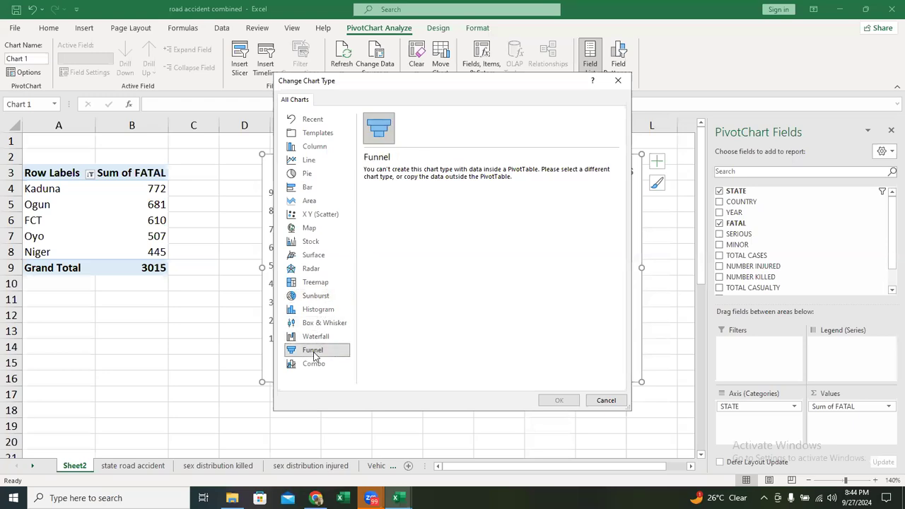
pyautogui.click(316, 367)
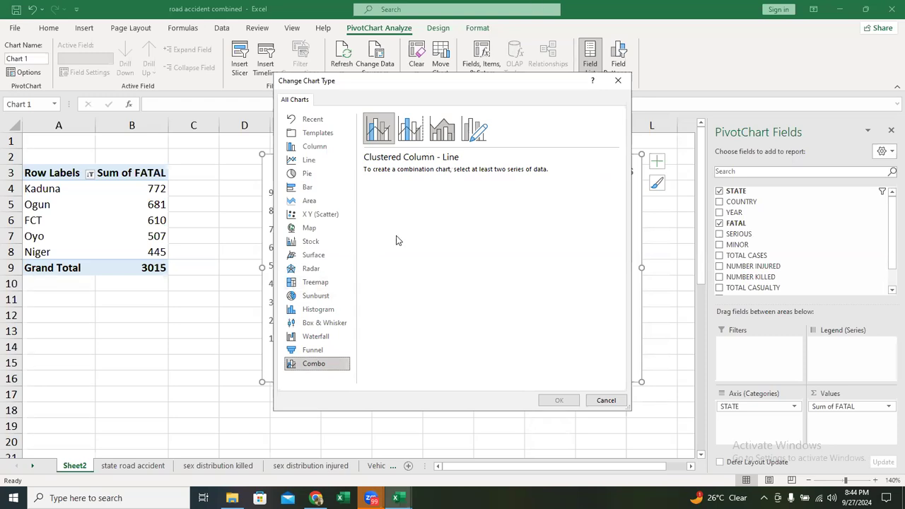
pyautogui.click(312, 286)
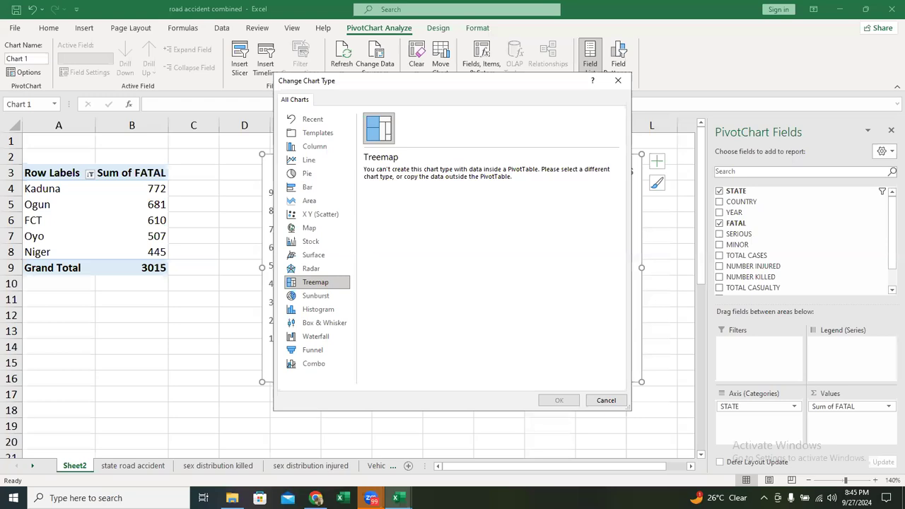
pyautogui.click(387, 488)
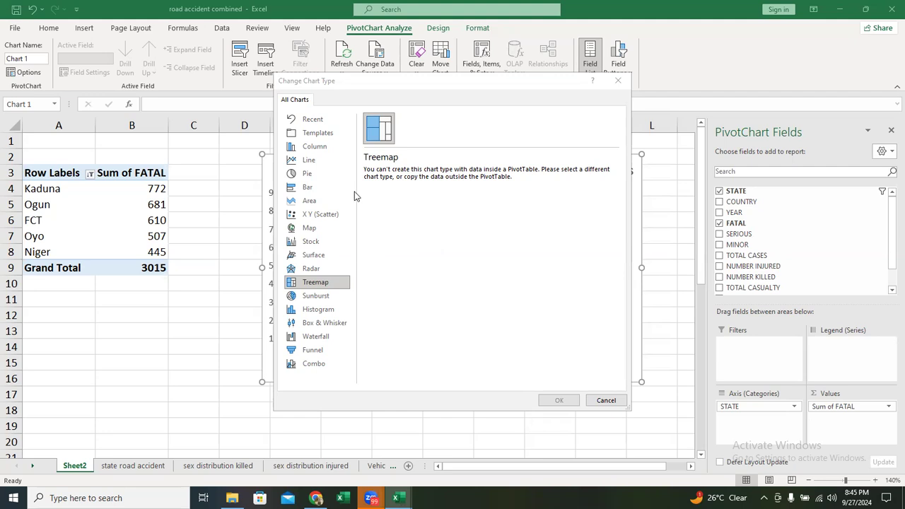
pyautogui.click(319, 160)
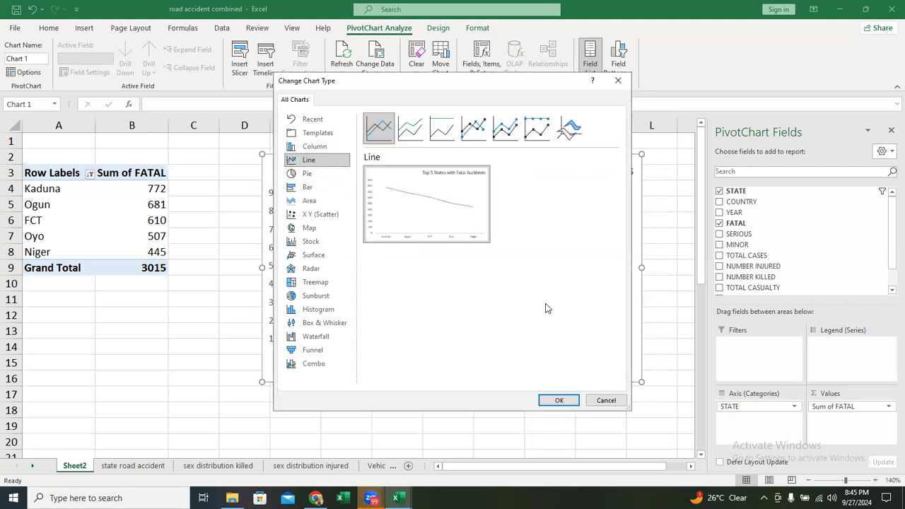
pyautogui.click(328, 283)
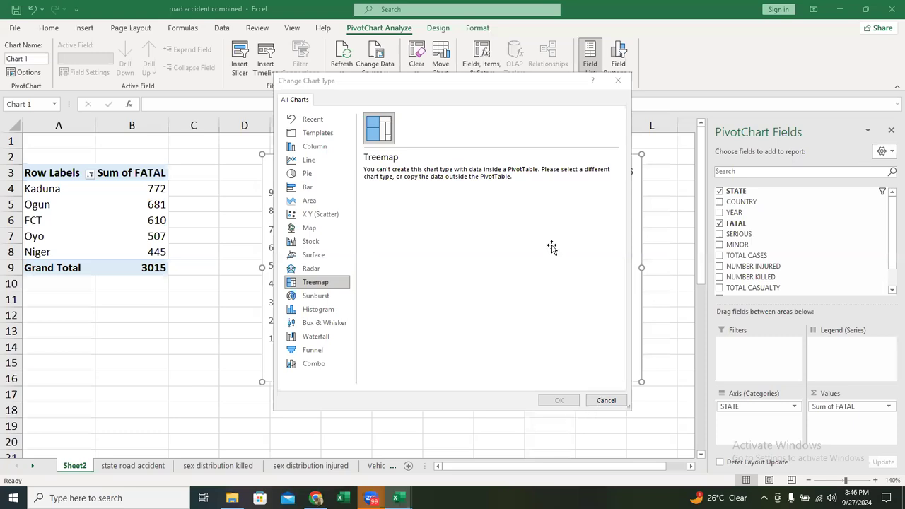
pyautogui.press('Escape')
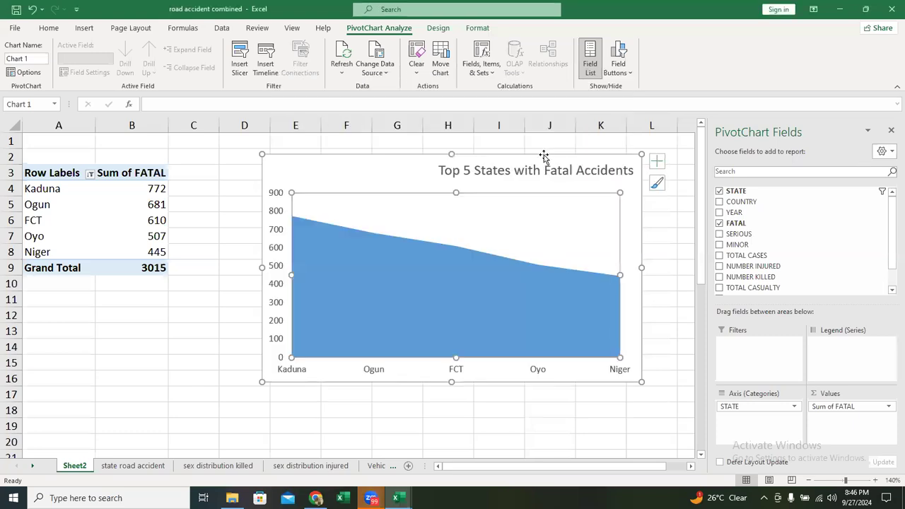
# - Delete the area PivotChart from the sheet
pyautogui.press('Delete')
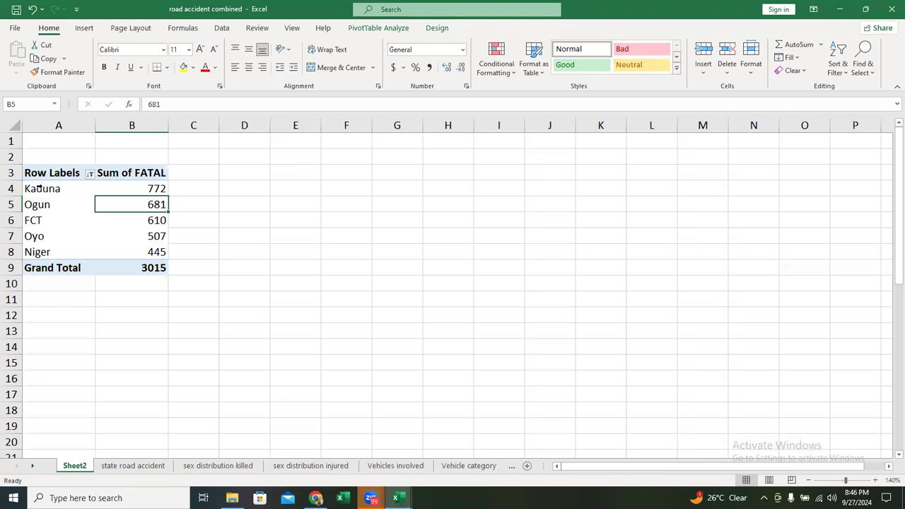
pyautogui.moveTo(40, 188); pyautogui.dragTo(50, 252)
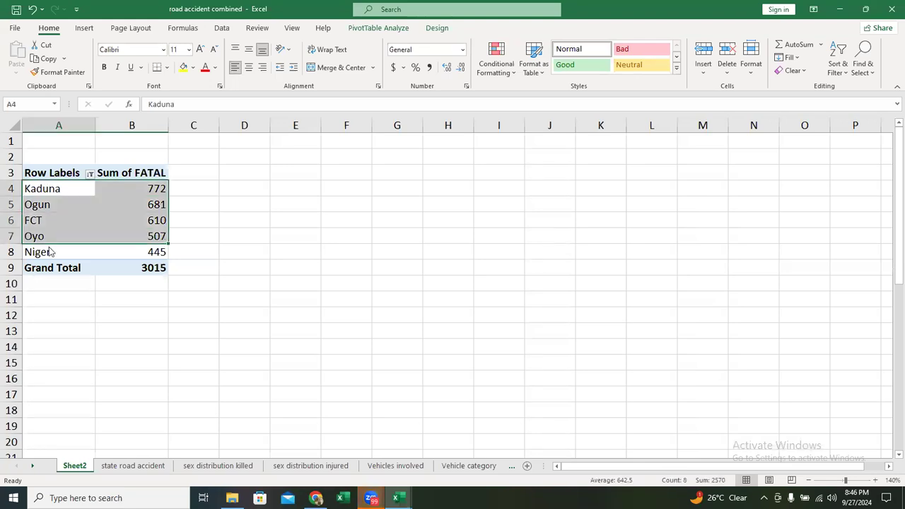
pyautogui.doubleClick(51, 251)
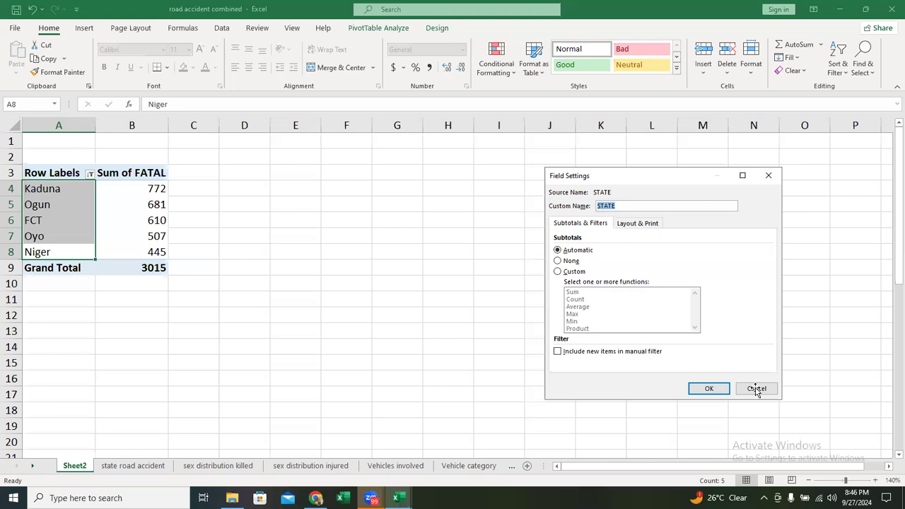
pyautogui.press('Escape')
# - Copy the five states and their fatal totals from PivotTable cells A4:B8 and paste them beside it starting at D4
pyautogui.click(51, 189)
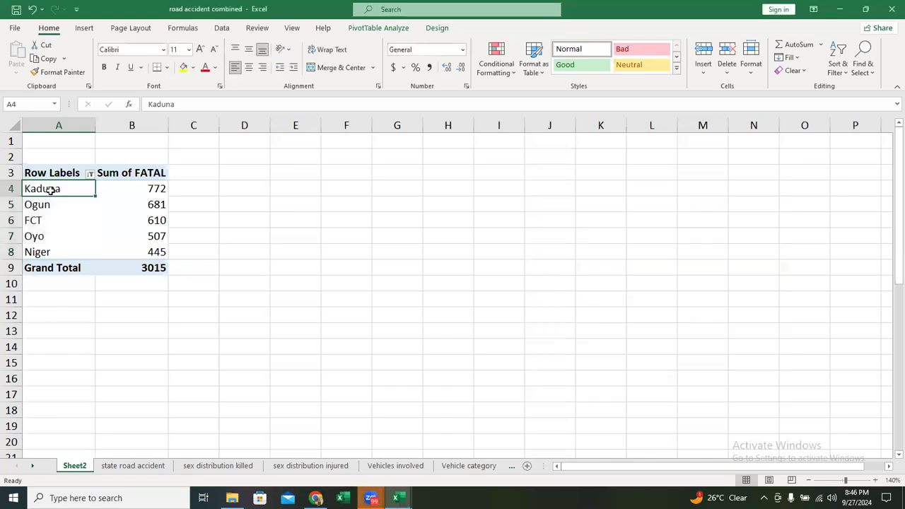
pyautogui.hotkey('shift', 'Right')
pyautogui.hotkey('shift', 'Down')
pyautogui.hotkey('shift', 'Down')
pyautogui.hotkey('shift', 'Down')
pyautogui.hotkey('shift', 'Down')
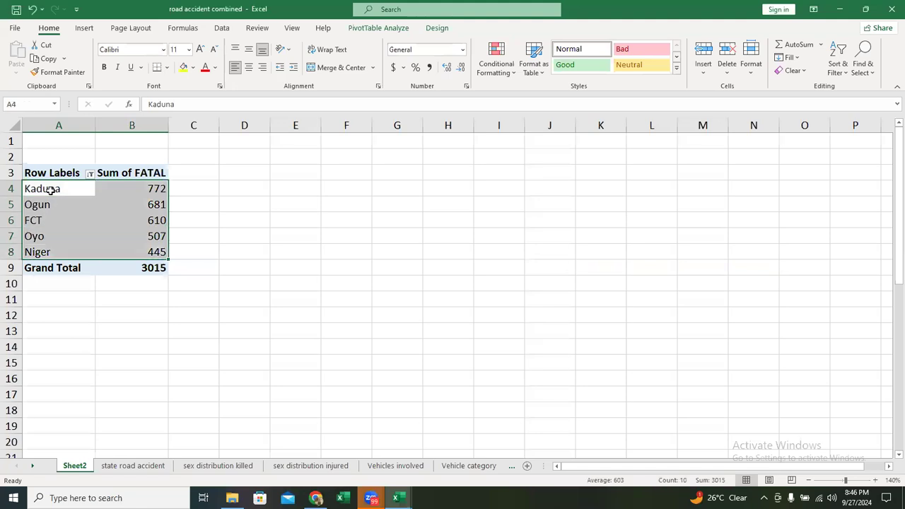
pyautogui.hotkey('ctrl', 'c')
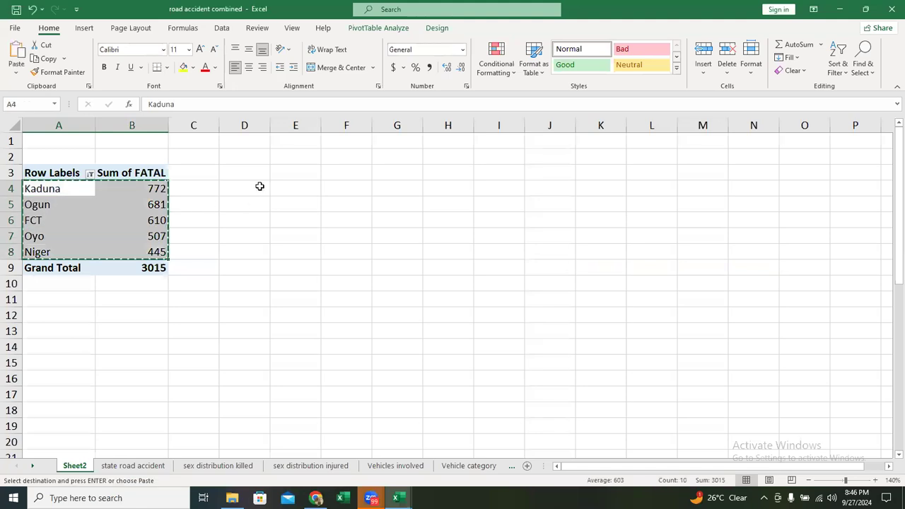
pyautogui.click(259, 186)
pyautogui.hotkey('ctrl', 'v')
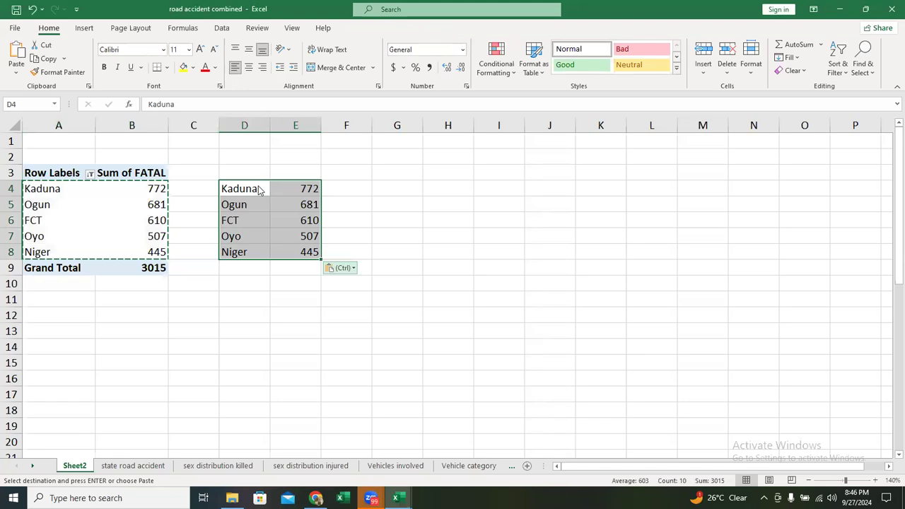
pyautogui.press('ctrl')
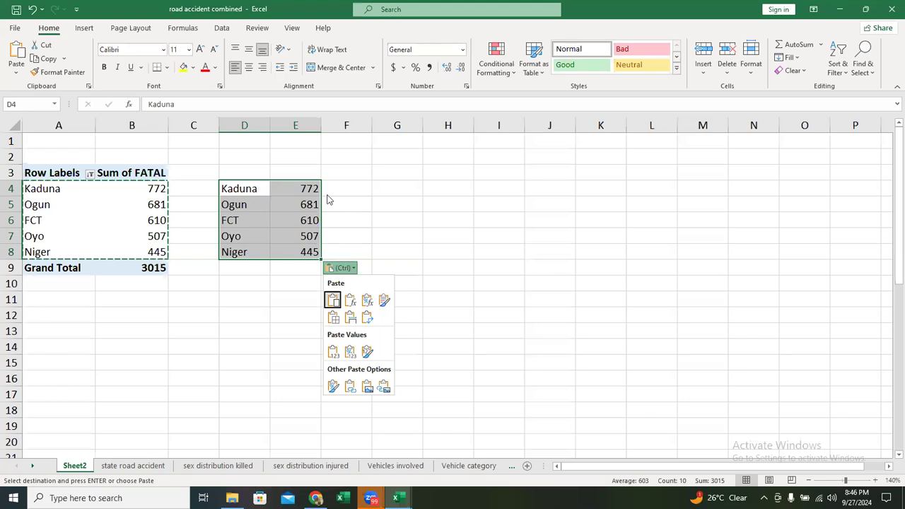
pyautogui.press('Escape')
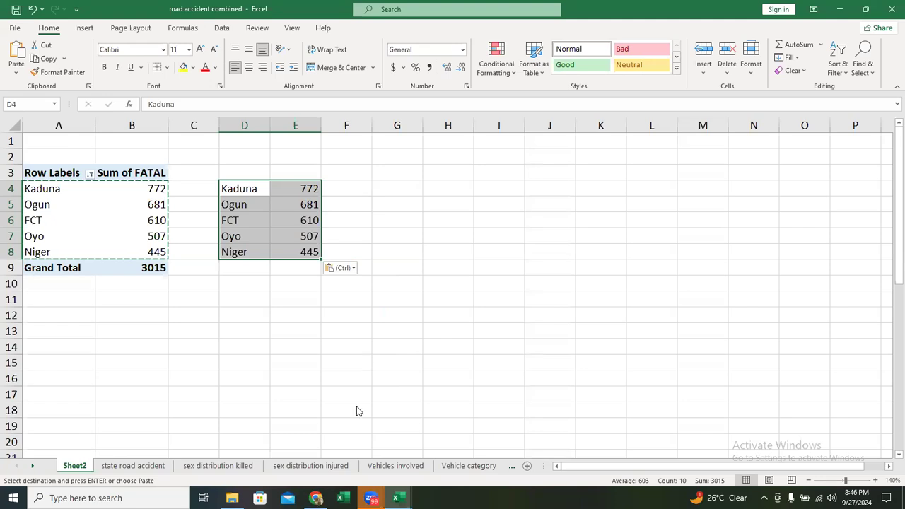
pyautogui.click(468, 88)
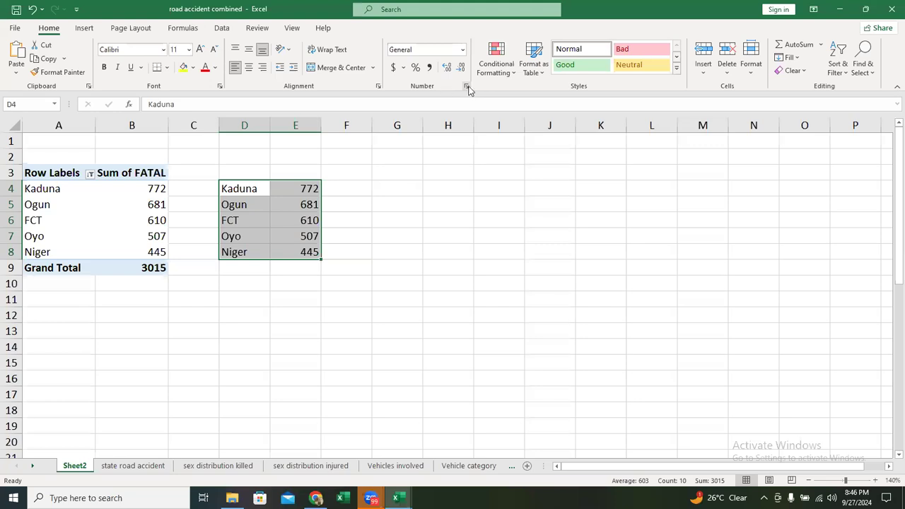
pyautogui.click(468, 88)
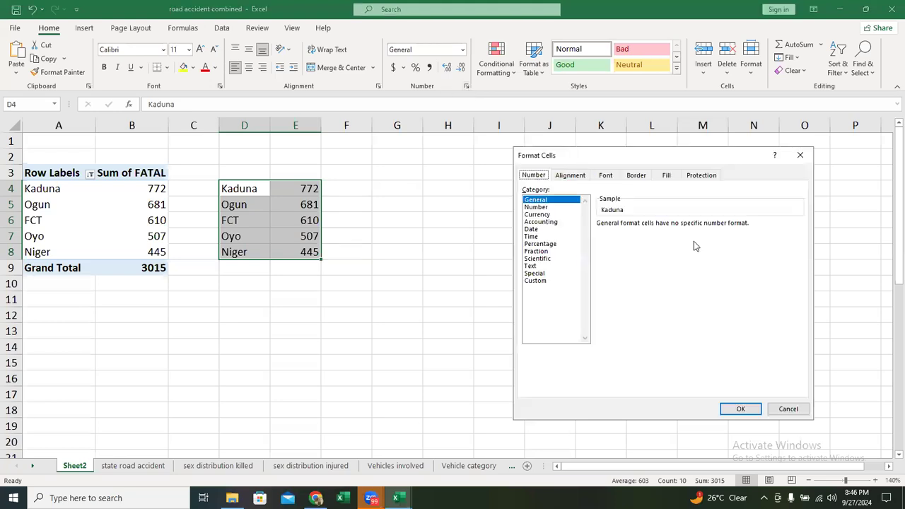
pyautogui.click(789, 412)
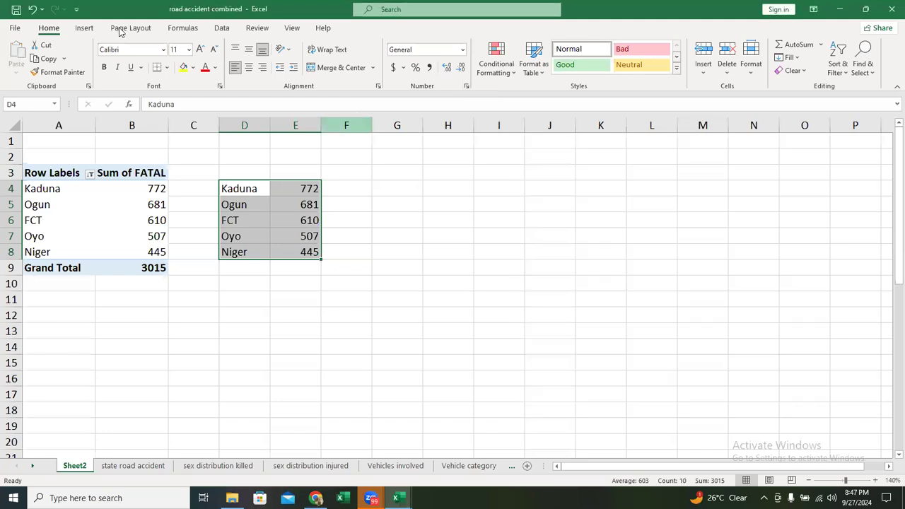
# - Insert a Treemap chart from the pasted data in D4:E8 and move it clear of the data, over columns G to M
pyautogui.click(84, 28)
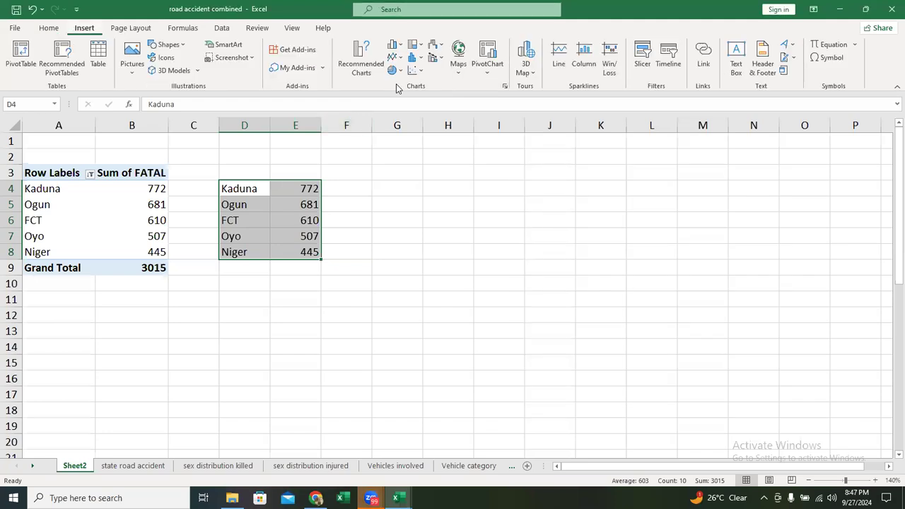
pyautogui.click(505, 87)
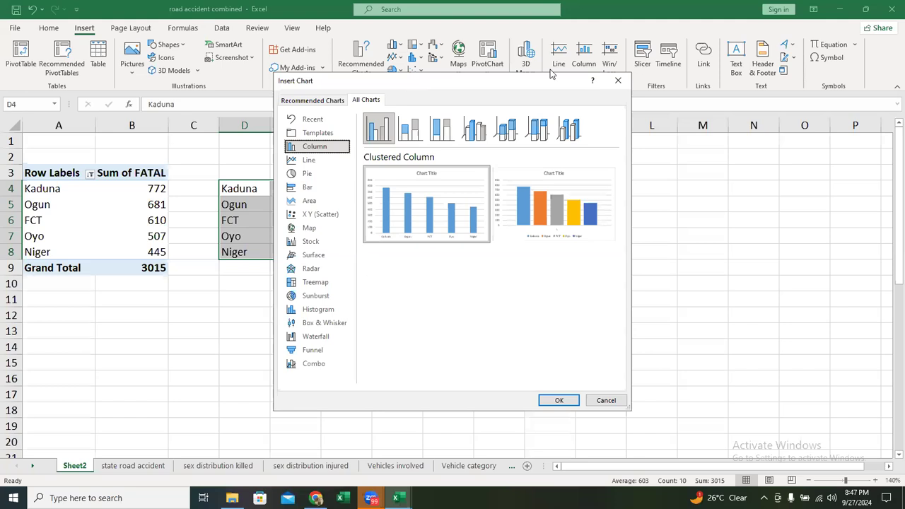
pyautogui.click(473, 273)
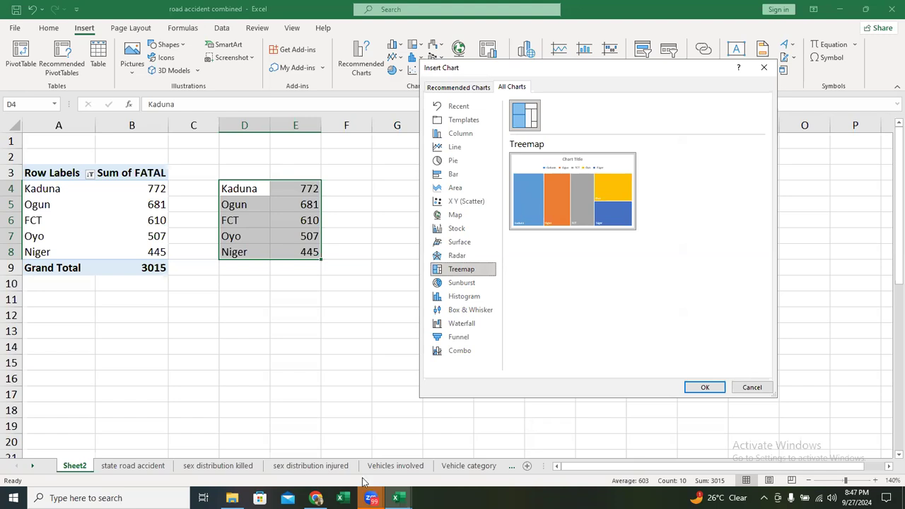
pyautogui.click(612, 301)
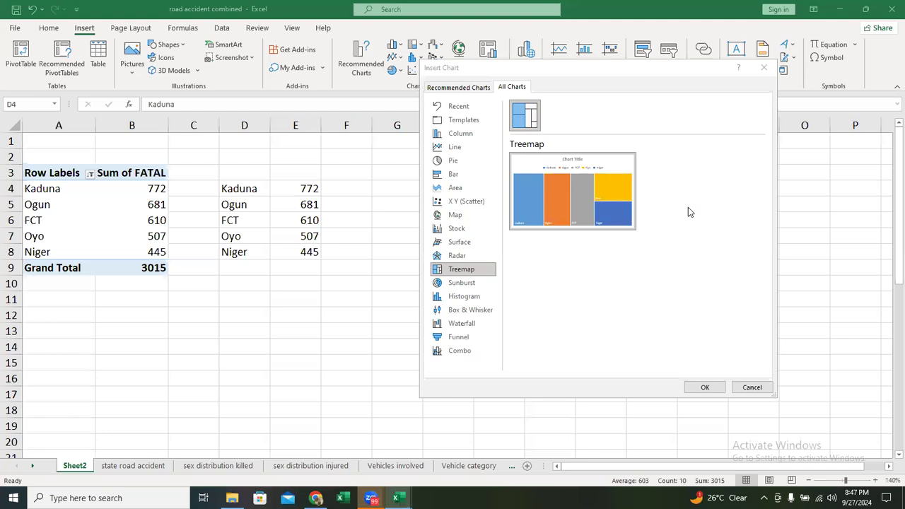
pyautogui.click(708, 387)
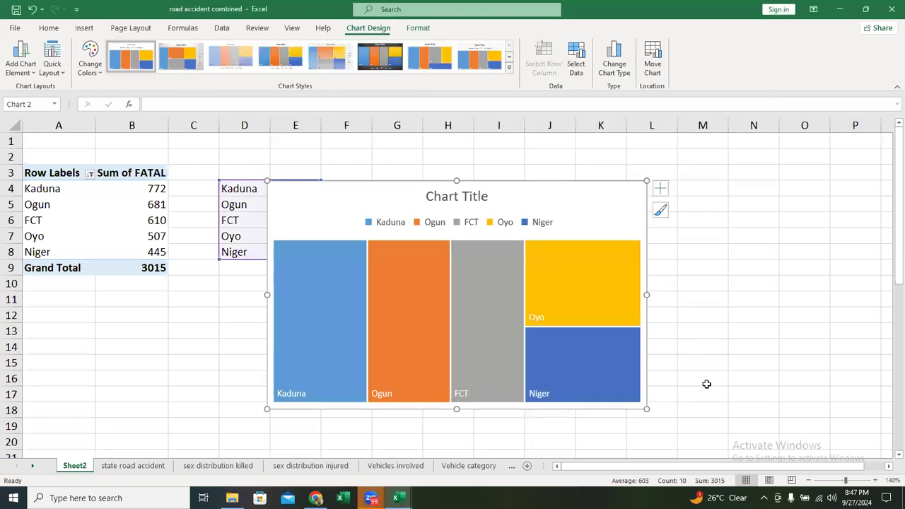
pyautogui.moveTo(555, 203); pyautogui.dragTo(650, 182)
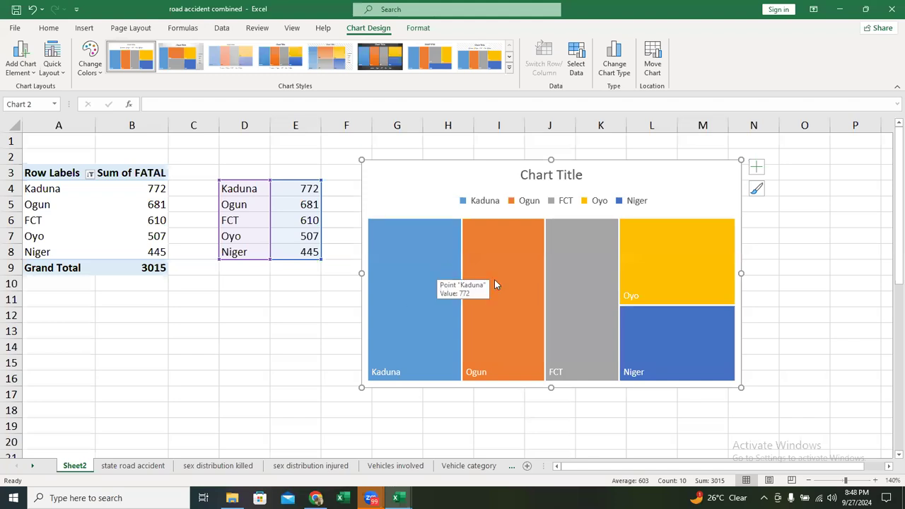
# - Place the treemap's legend on the right side of the chart
pyautogui.moveTo(494, 282)
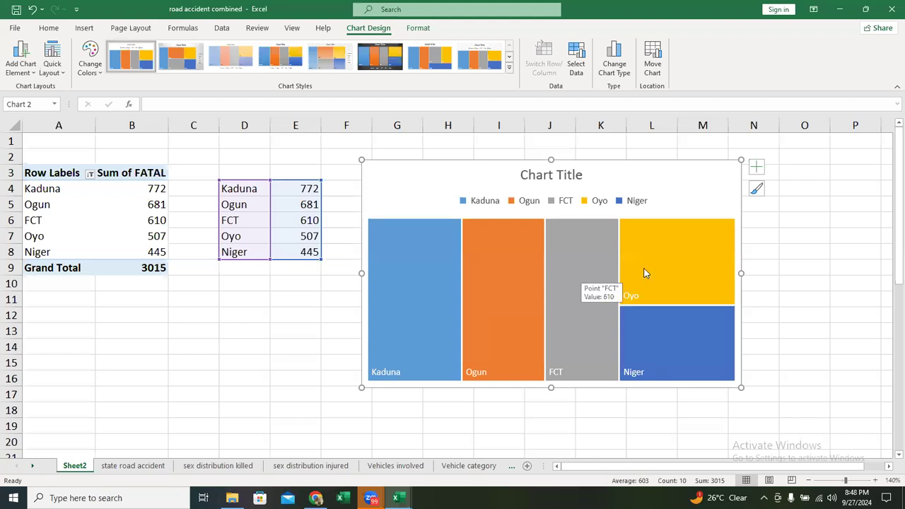
pyautogui.moveTo(640, 355)
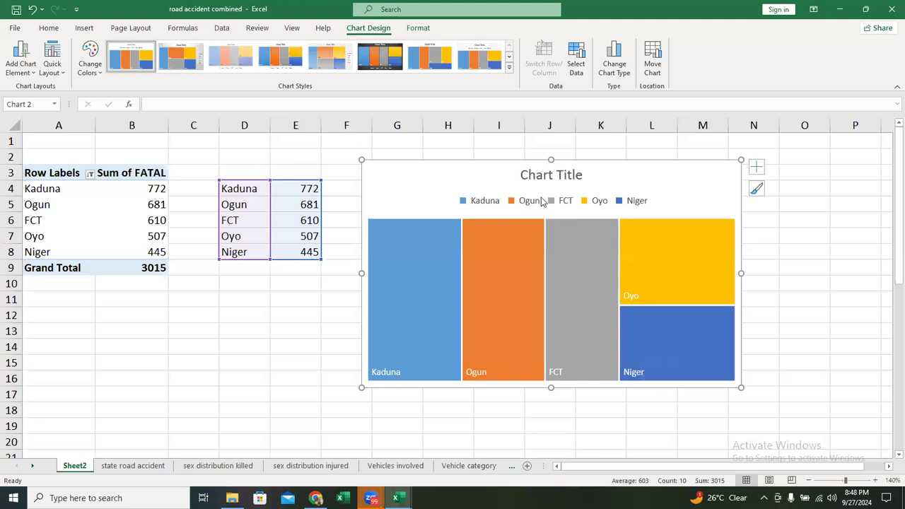
pyautogui.click(755, 169)
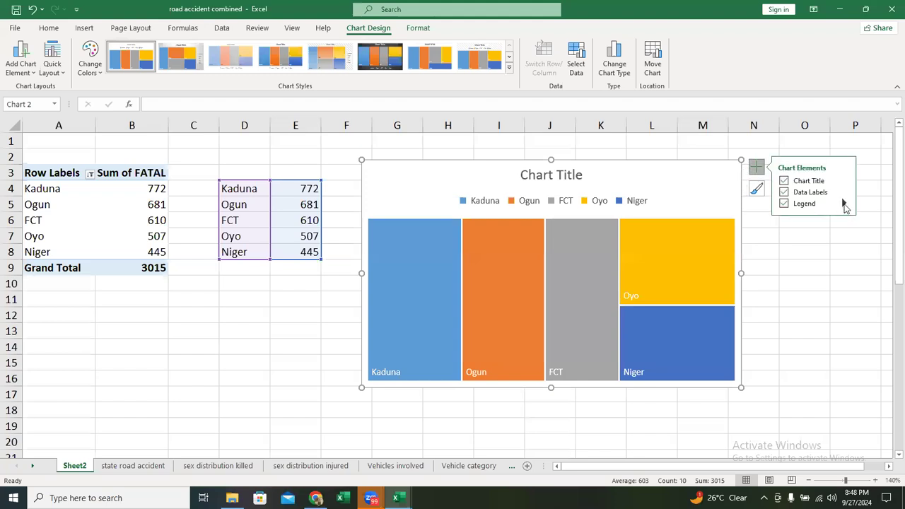
pyautogui.click(844, 203)
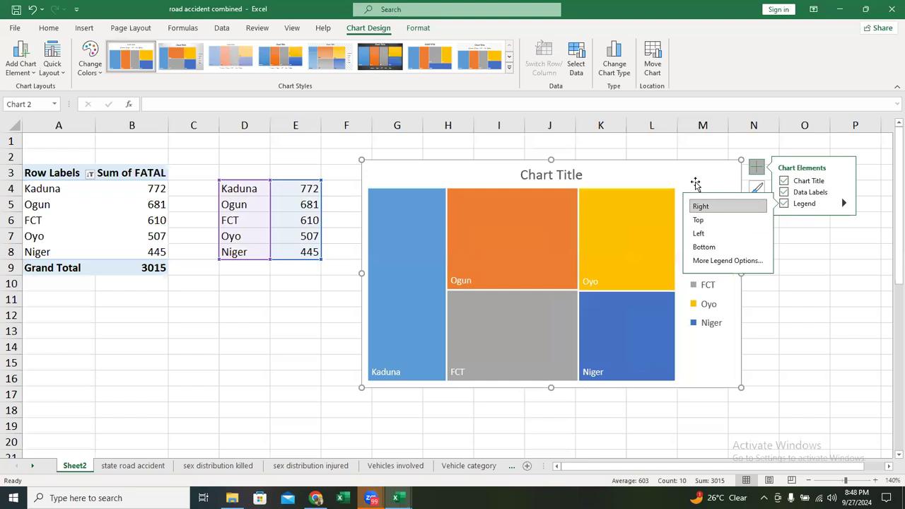
pyautogui.click(758, 167)
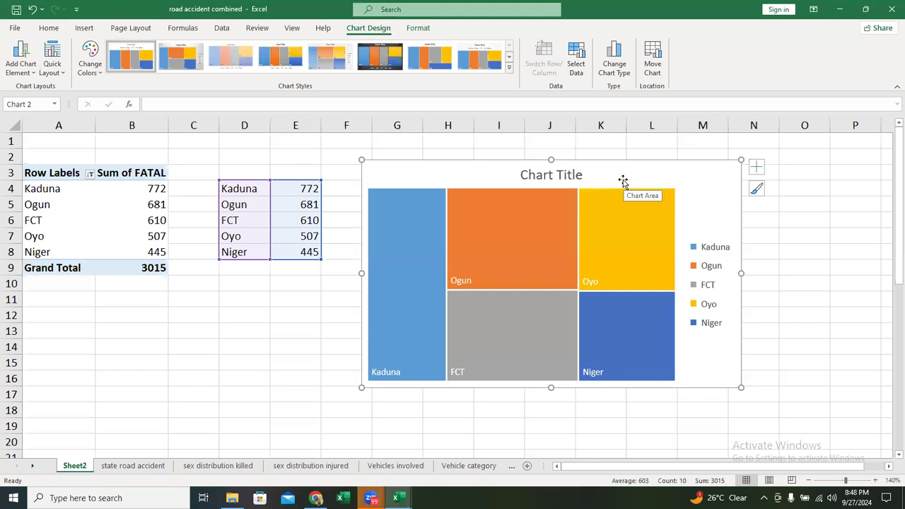
# - Retitle the treemap "Top 5 States with Fatal Accidents" and close the title formatting options
pyautogui.click(570, 181)
pyautogui.doubleClick(557, 177)
pyautogui.tripleClick(558, 177)
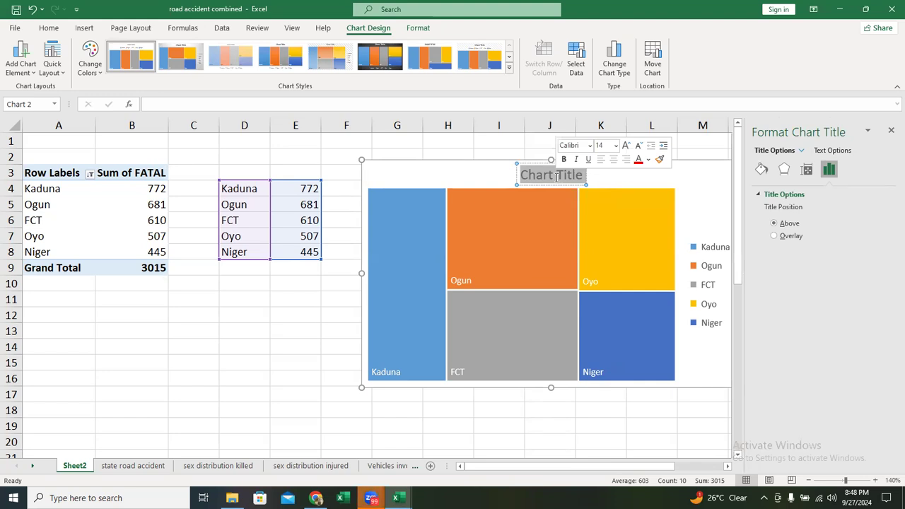
pyautogui.write('T')
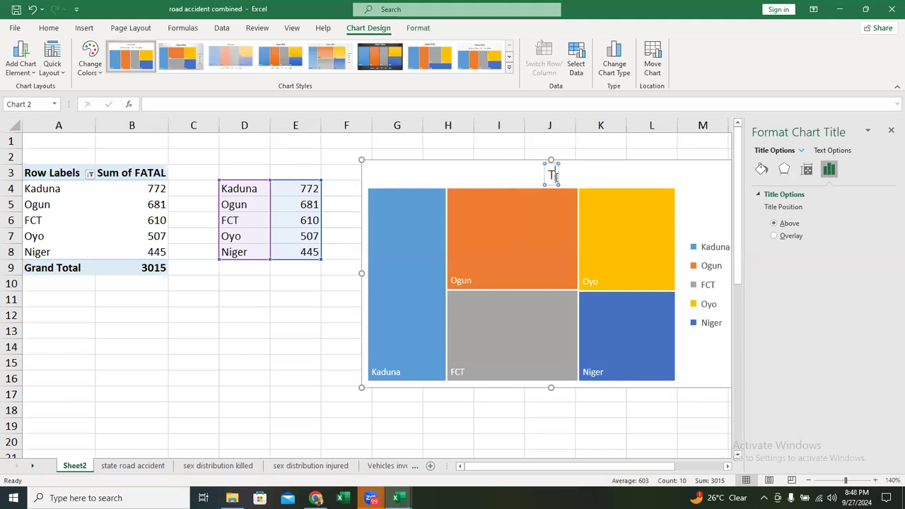
pyautogui.write('op 5 Stats wi')
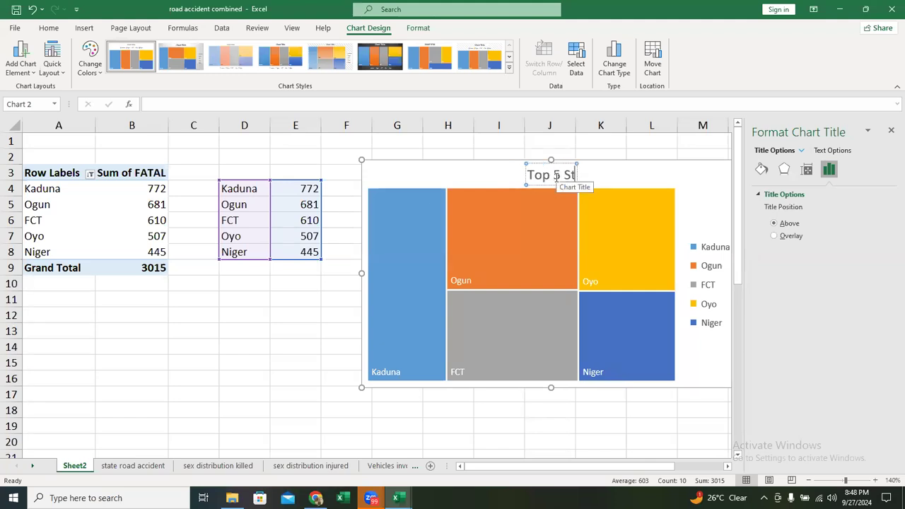
pyautogui.press('BackSpace')
pyautogui.press('BackSpace')
pyautogui.press('BackSpace')
pyautogui.press('BackSpace')
pyautogui.write('es')
pyautogui.press('BackSpace')
pyautogui.press('BackSpace')
pyautogui.press('BackSpace')
pyautogui.write('tes with Fatal Accidents')
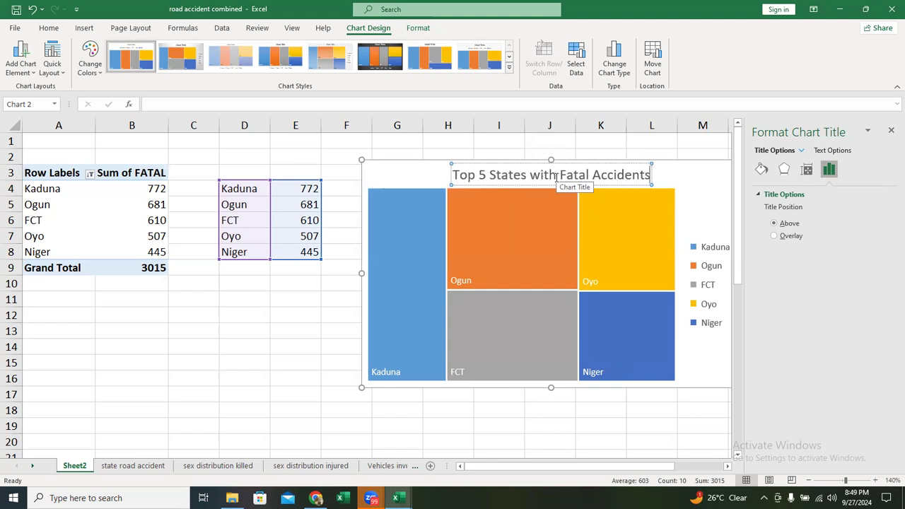
pyautogui.click(891, 132)
pyautogui.click(722, 171)
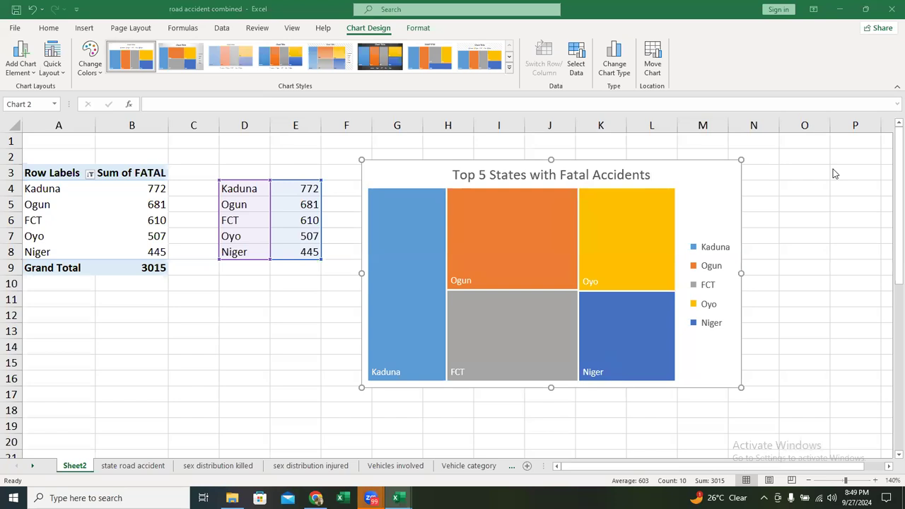
# - Change the chart type from treemap to Sunburst
pyautogui.click(686, 173)
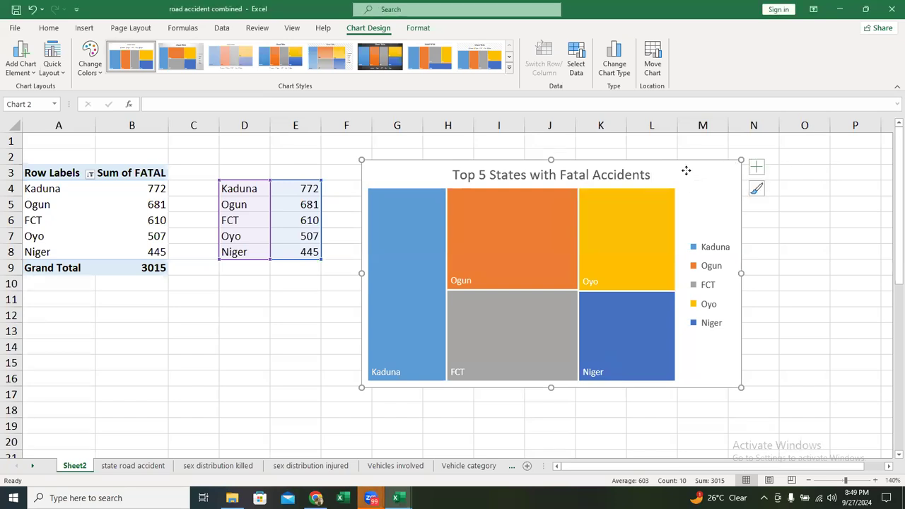
pyautogui.rightClick(687, 170)
pyautogui.click(718, 279)
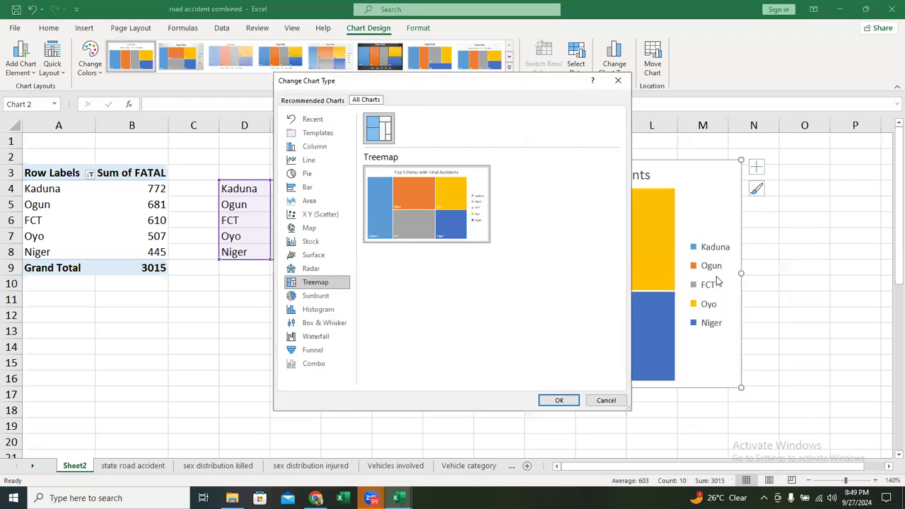
pyautogui.click(320, 297)
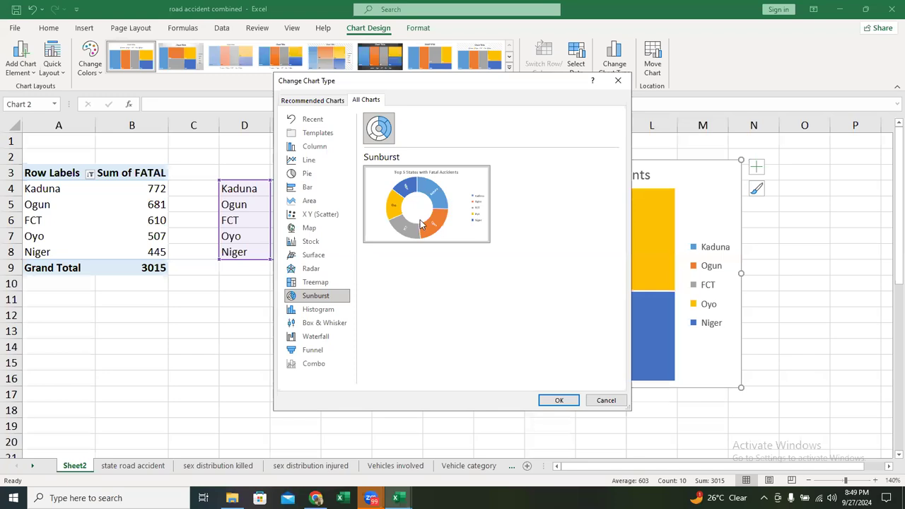
pyautogui.moveTo(420, 224)
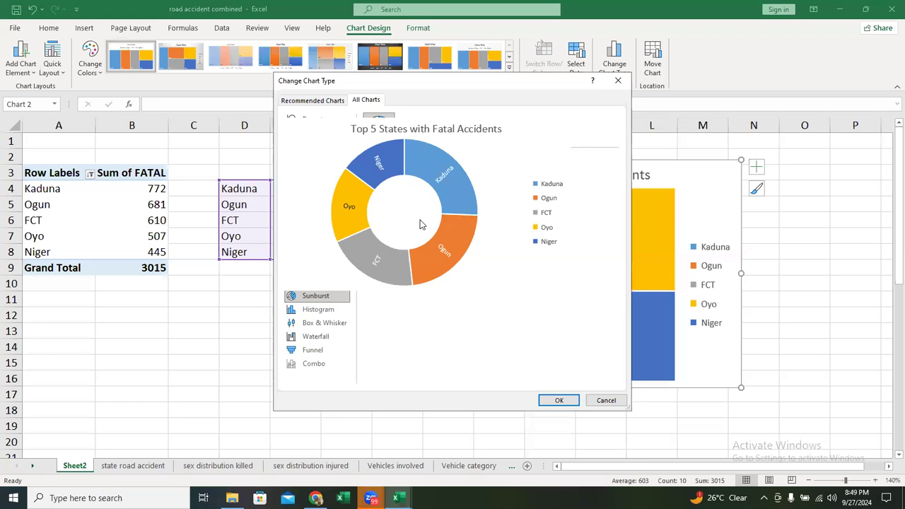
pyautogui.click(561, 401)
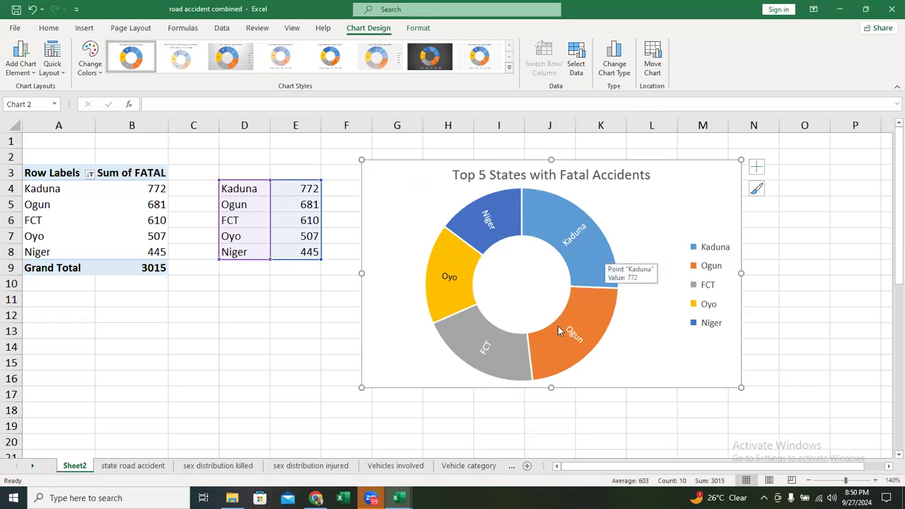
# - Set the sunburst chart's data labels to show the value instead of the category name and close the label options
pyautogui.moveTo(491, 220)
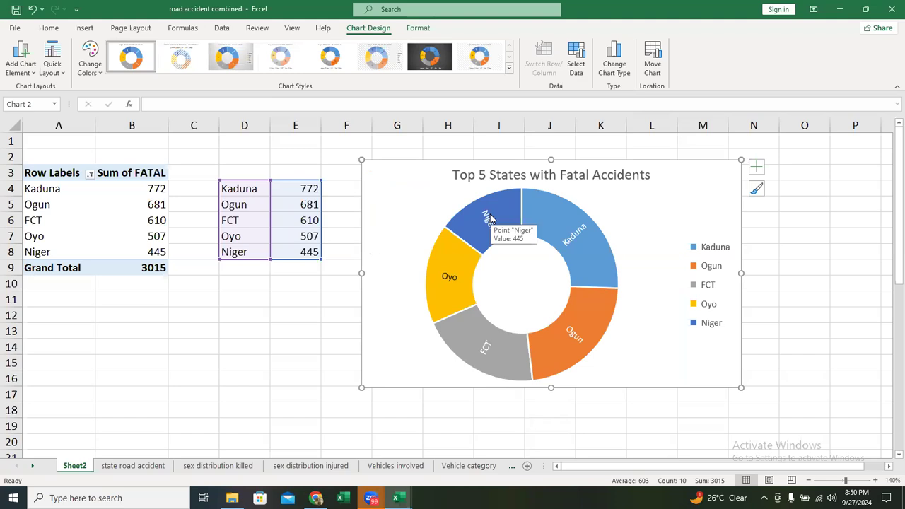
pyautogui.click(756, 166)
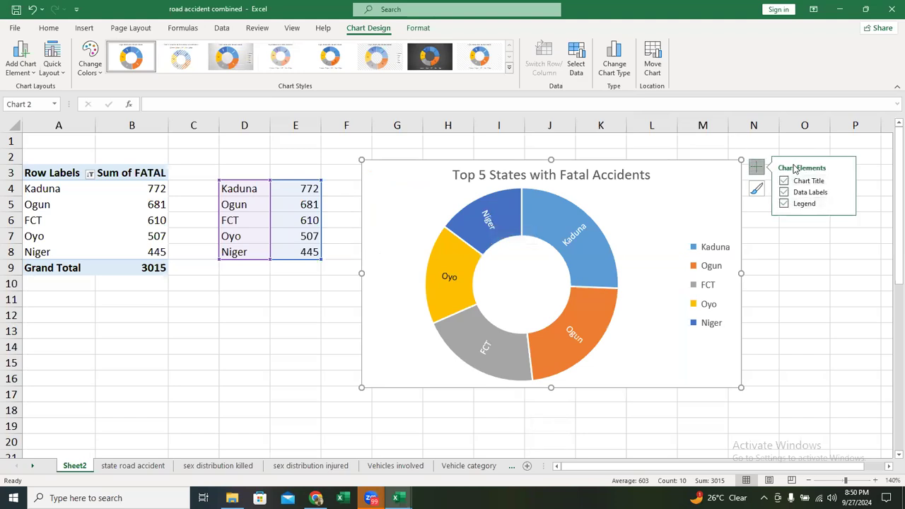
pyautogui.click(845, 192)
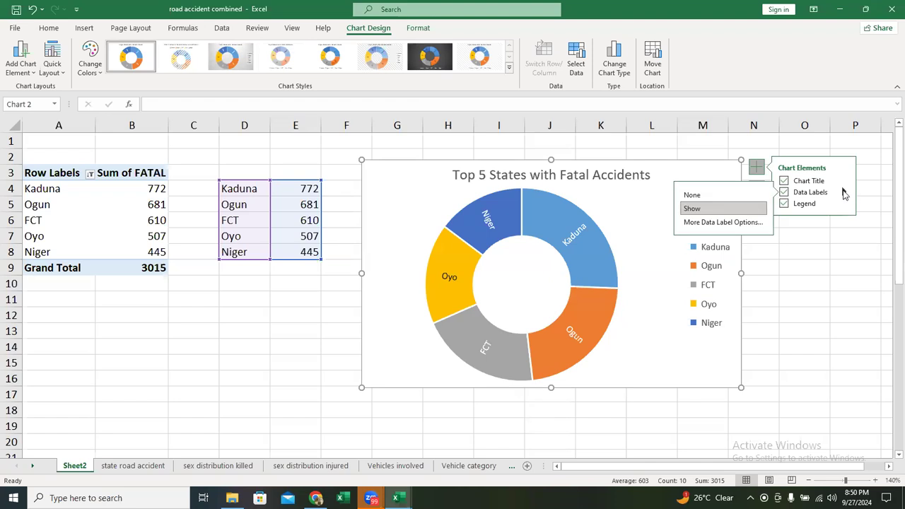
pyautogui.click(729, 222)
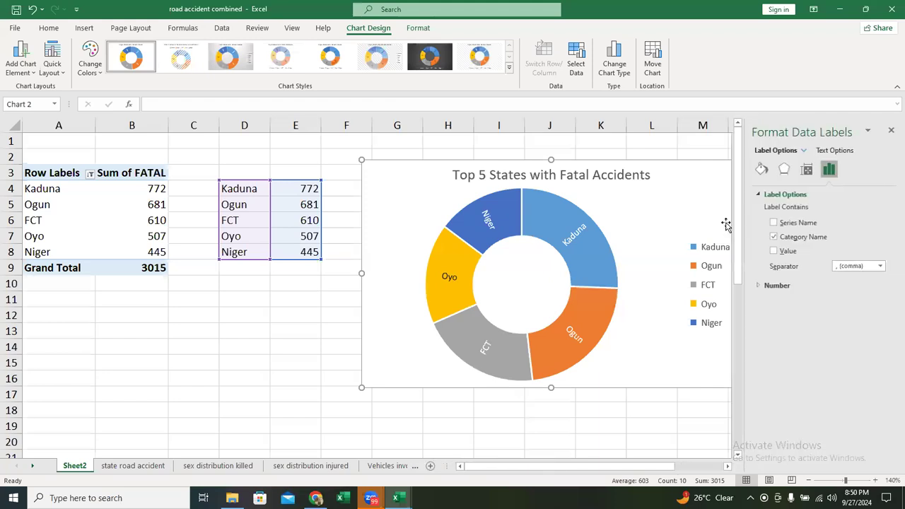
pyautogui.click(775, 238)
pyautogui.click(774, 251)
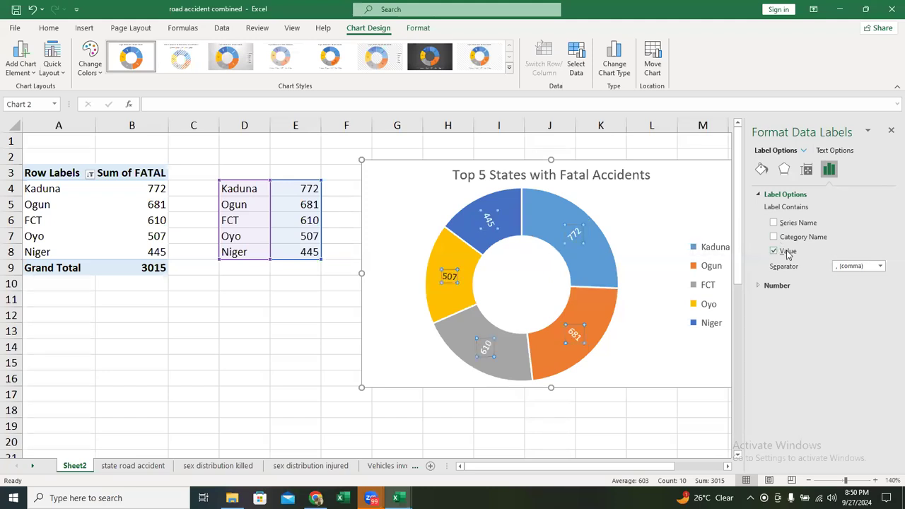
pyautogui.click(891, 130)
pyautogui.click(757, 167)
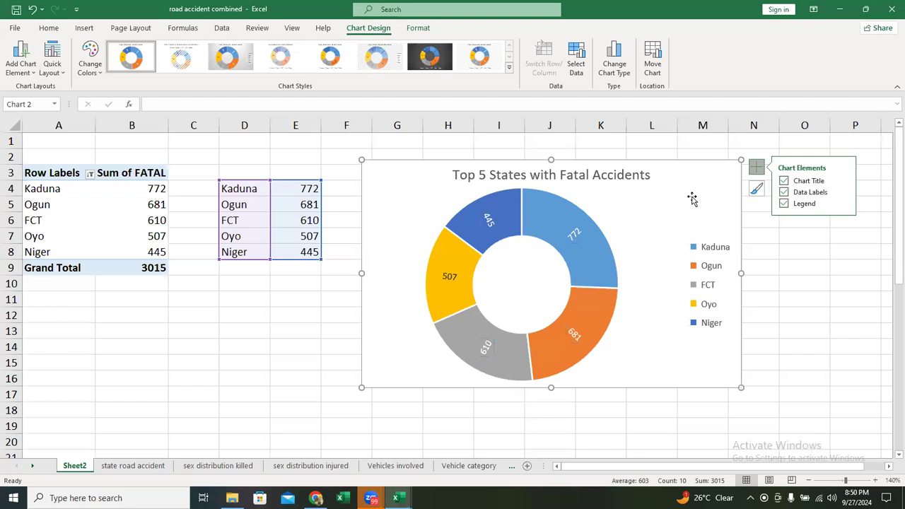
pyautogui.click(416, 488)
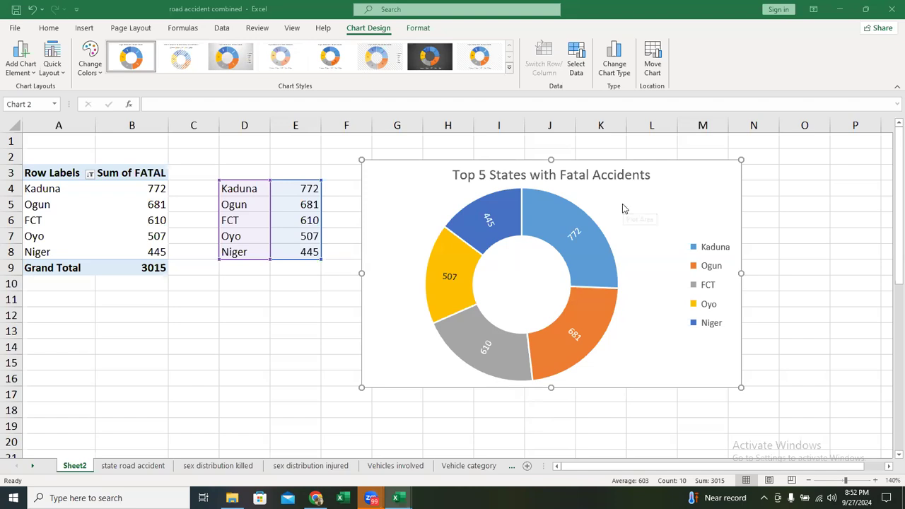
# - Change the chart type from Sunburst to Histogram
pyautogui.click(690, 194)
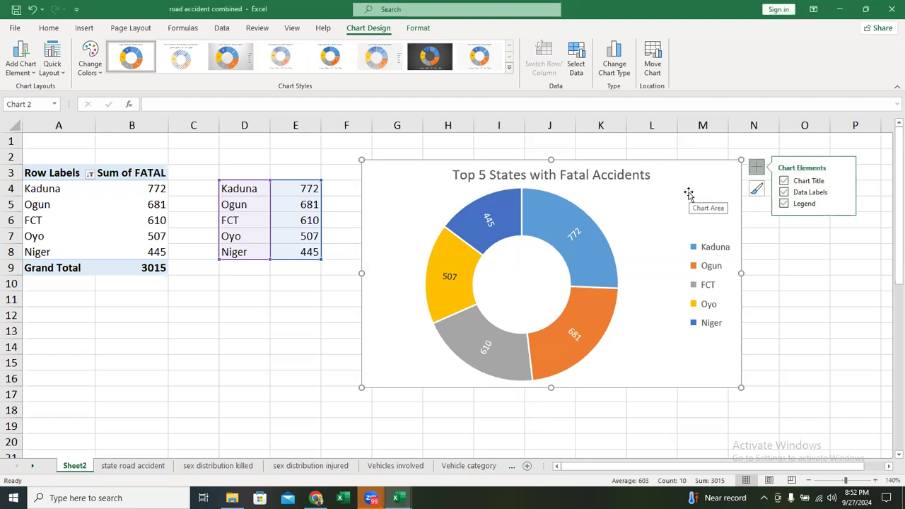
pyautogui.rightClick(689, 194)
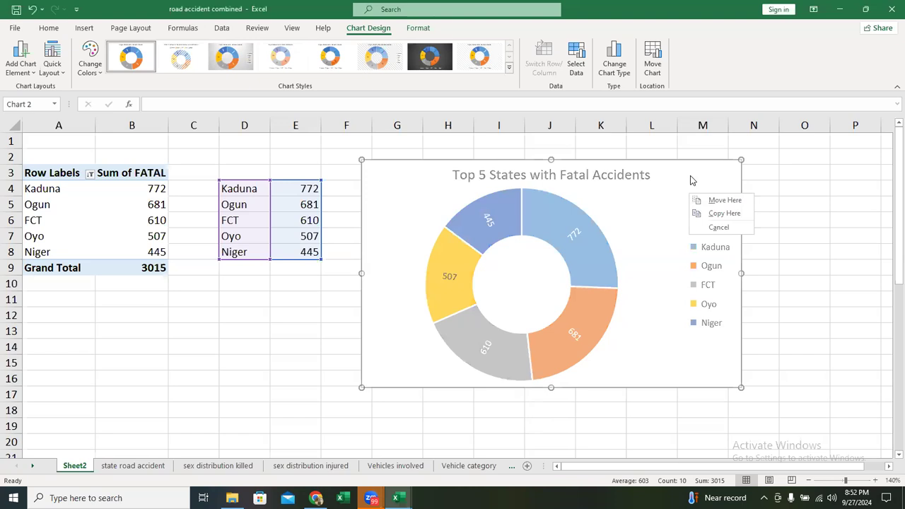
pyautogui.click(692, 178)
pyautogui.rightClick(704, 176)
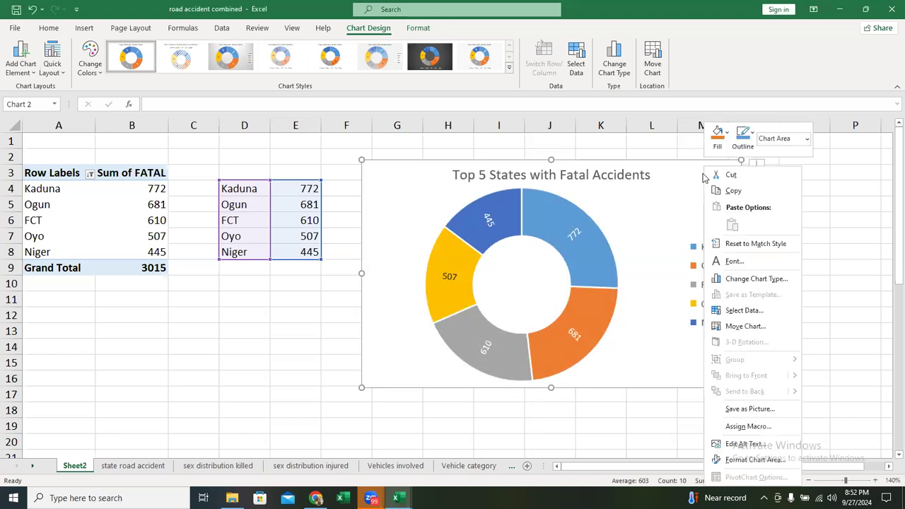
pyautogui.click(750, 283)
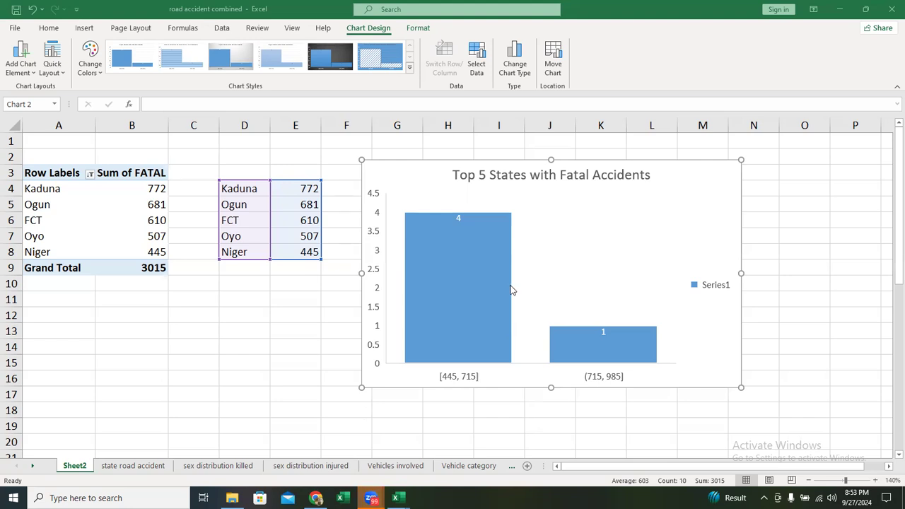
# - Change the chart type from Histogram to Waterfall
pyautogui.rightClick(693, 189)
pyautogui.click(747, 280)
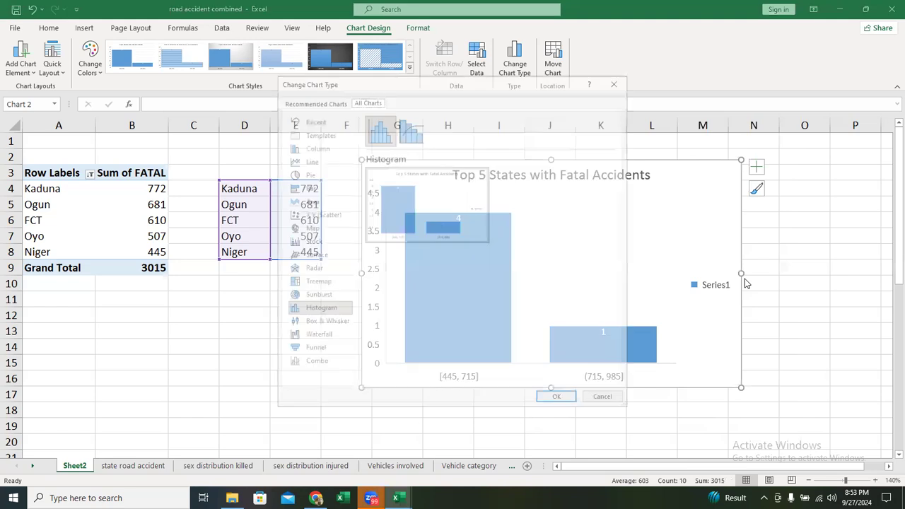
pyautogui.click(328, 325)
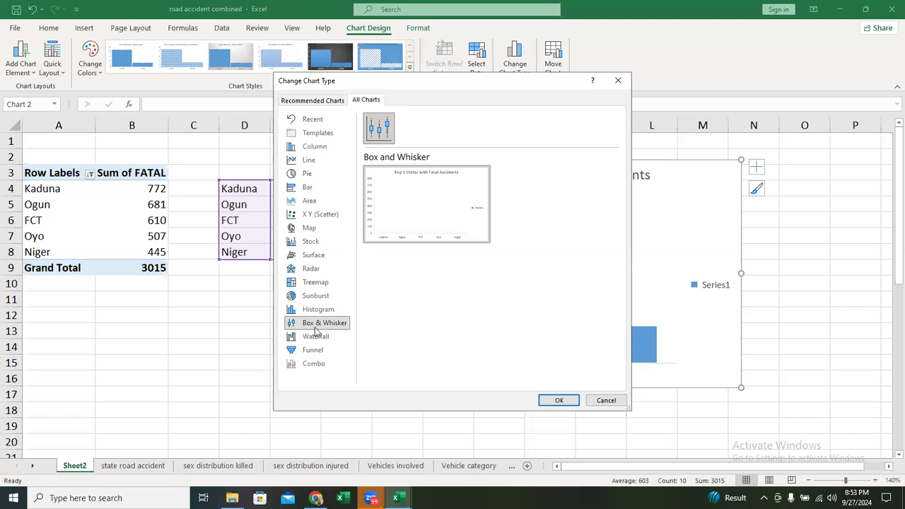
pyautogui.click(324, 338)
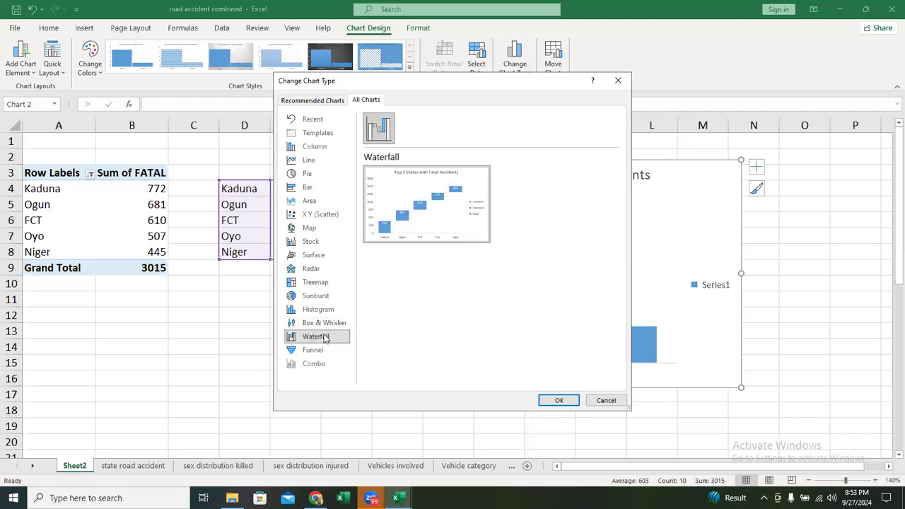
pyautogui.click(557, 400)
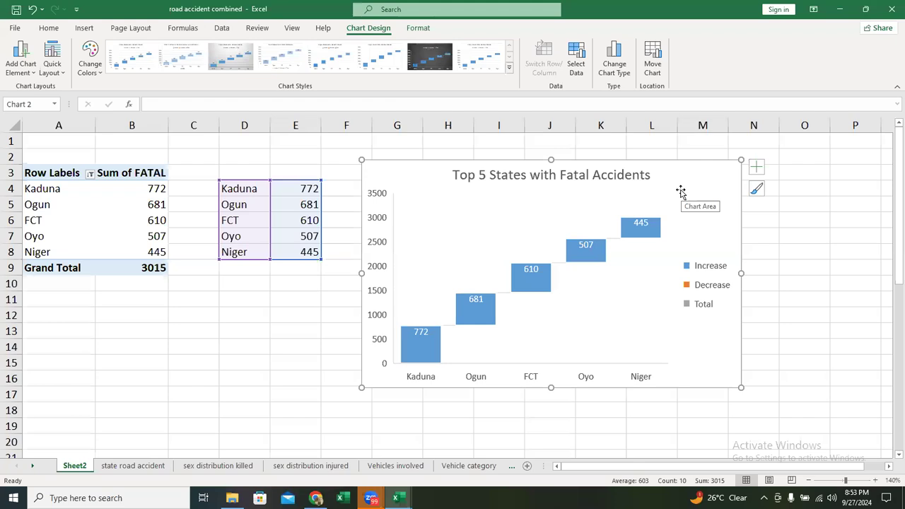
pyautogui.moveTo(439, 333)
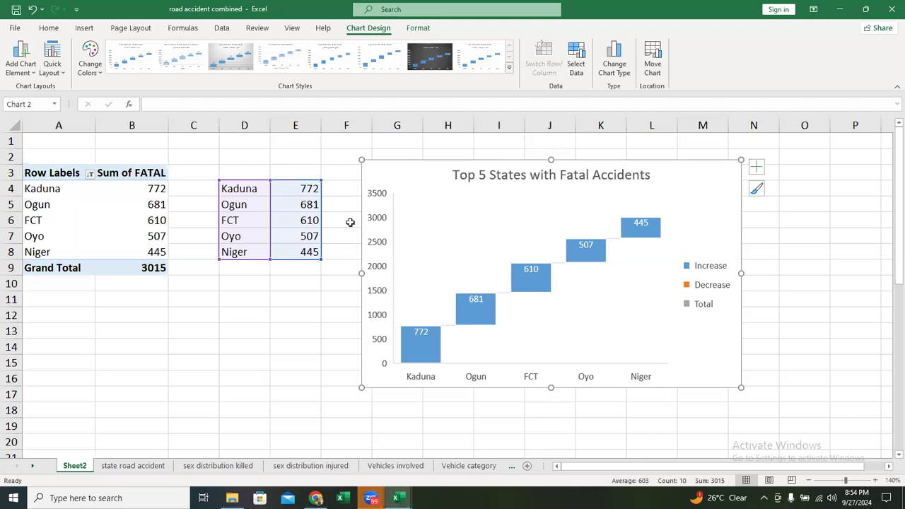
pyautogui.click(286, 222)
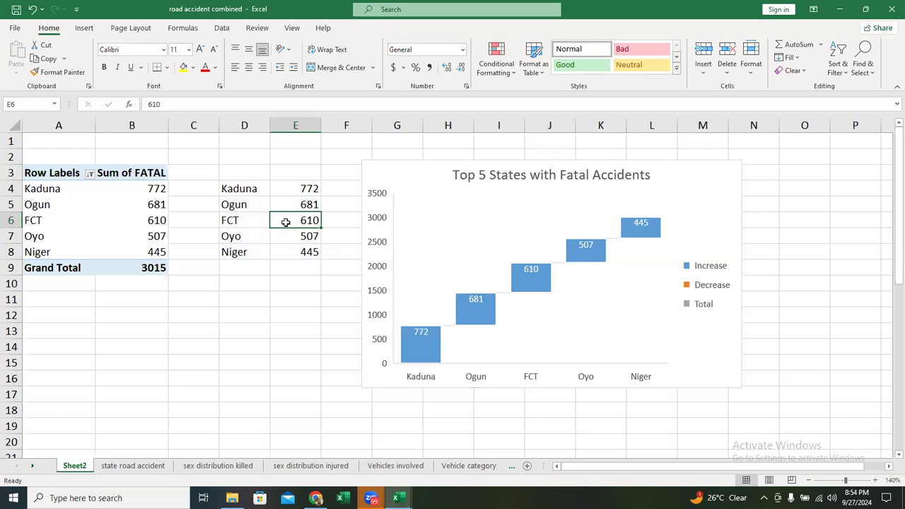
pyautogui.doubleClick(287, 222)
pyautogui.write('-')
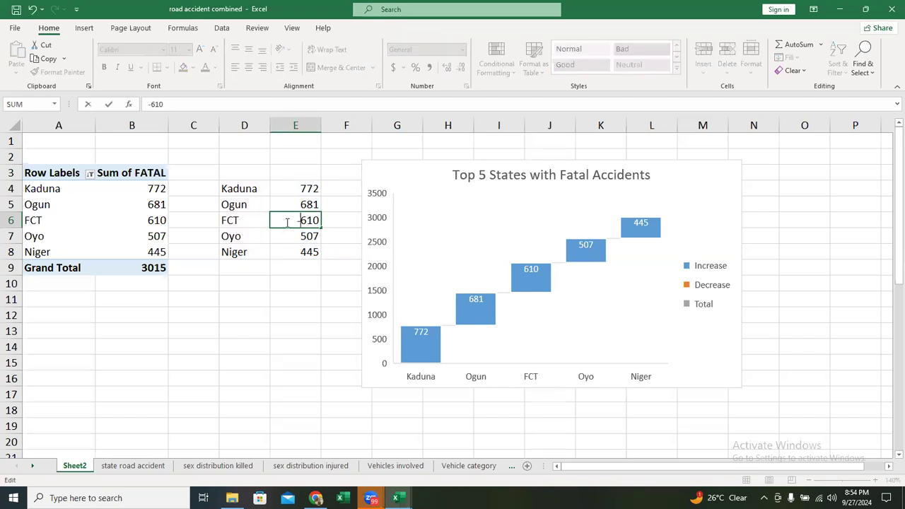
pyautogui.click(313, 182)
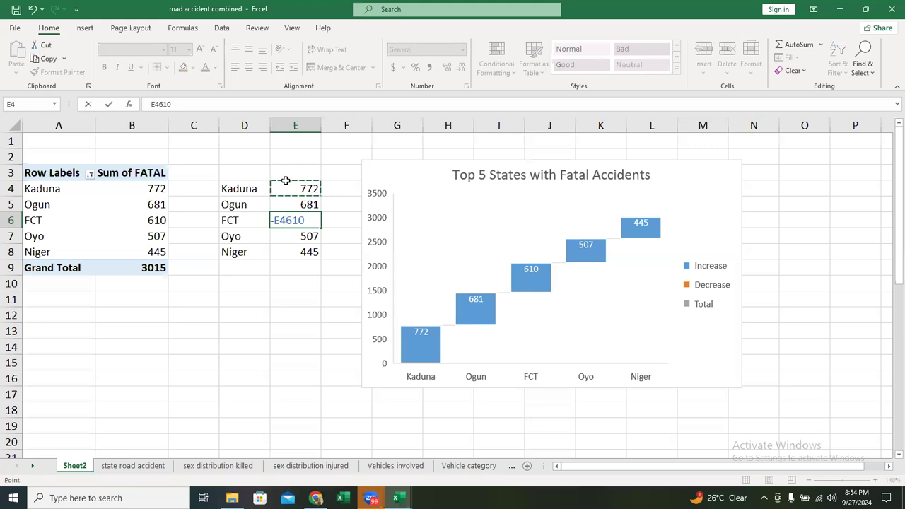
pyautogui.press('Escape')
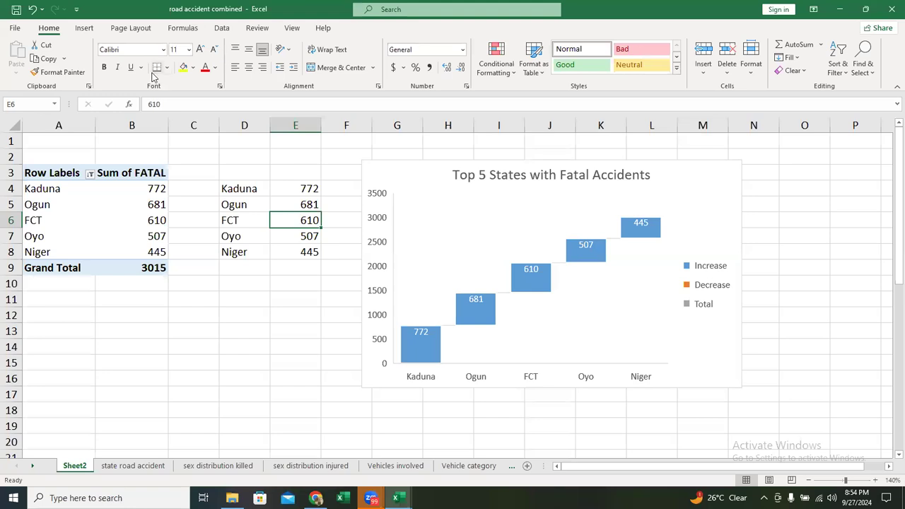
# - Change the FCT value in E6 to -610 and the Kaduna value in E4 to -772
pyautogui.click(148, 104)
pyautogui.write('-')
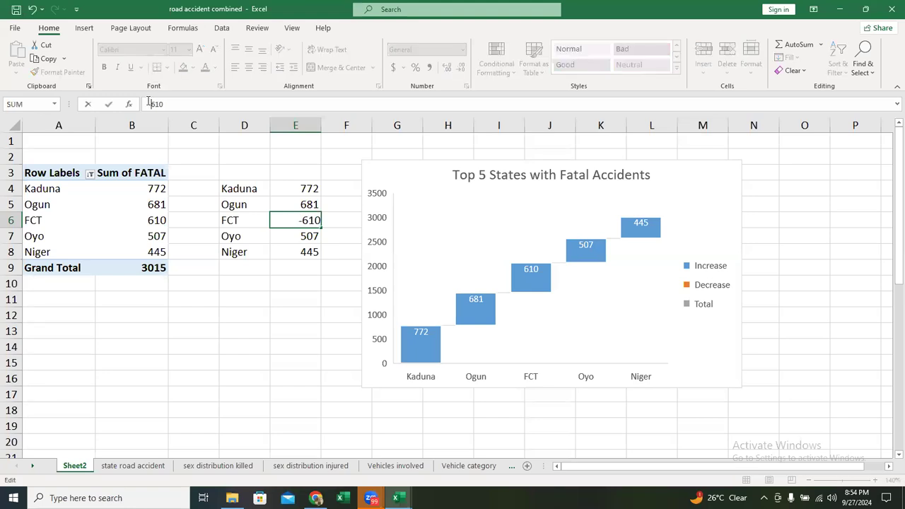
pyautogui.press('Return')
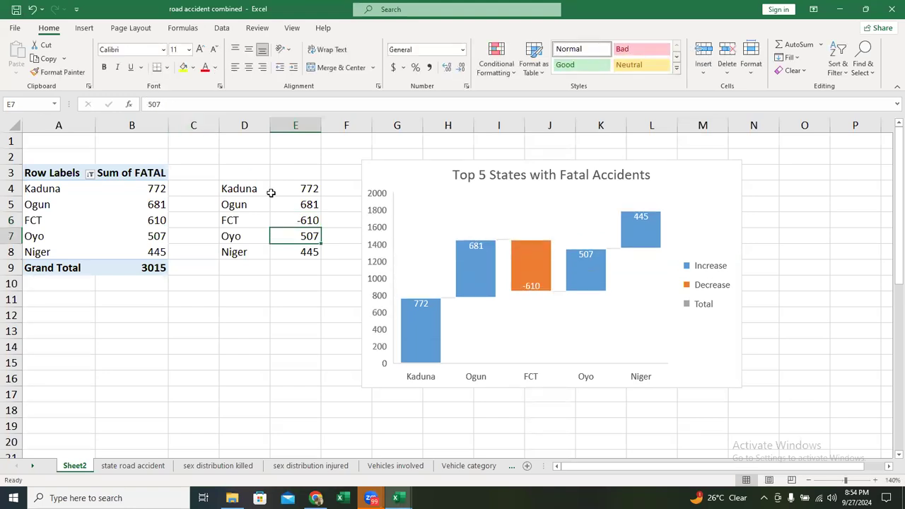
pyautogui.click(293, 189)
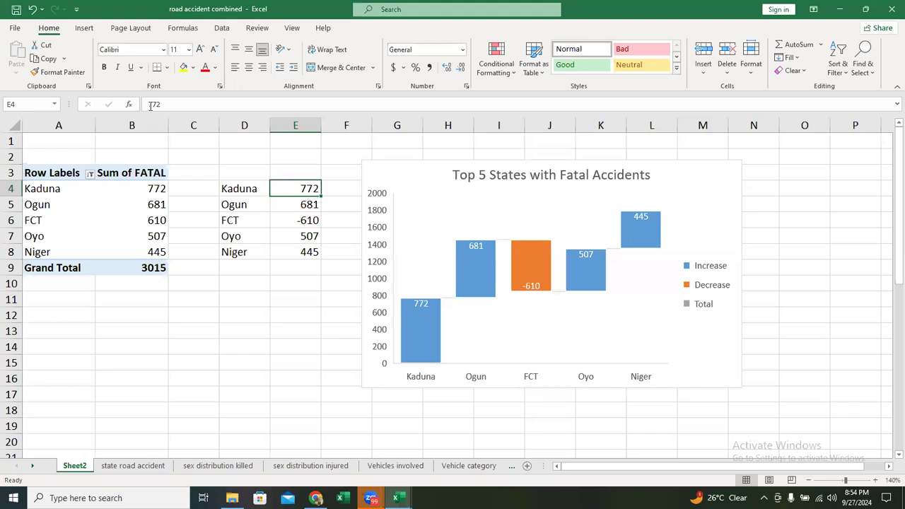
pyautogui.click(149, 104)
pyautogui.write('-')
pyautogui.press('Return')
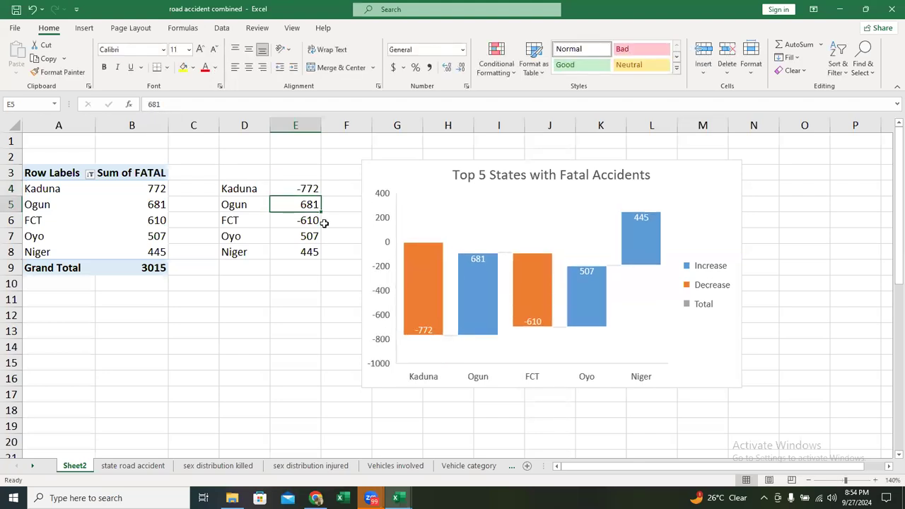
# - Change the Niger value in E8 to -445
pyautogui.click(295, 252)
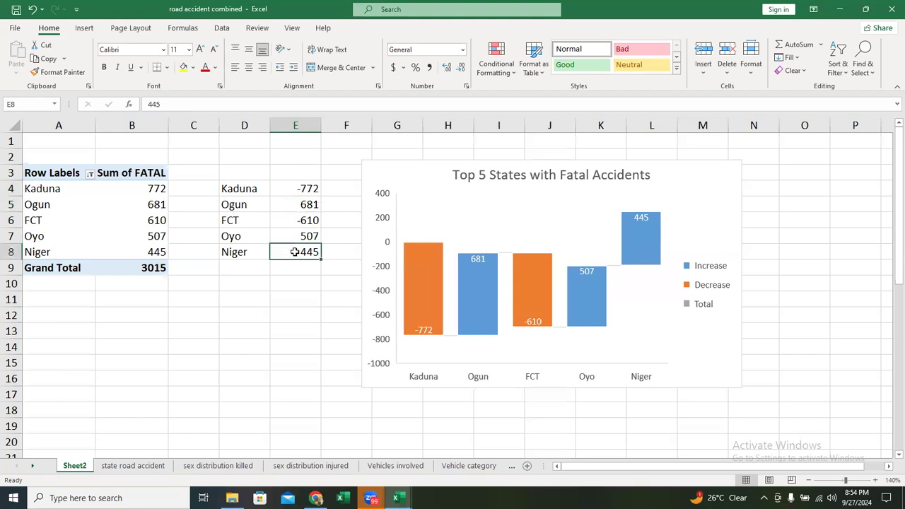
pyautogui.doubleClick(295, 252)
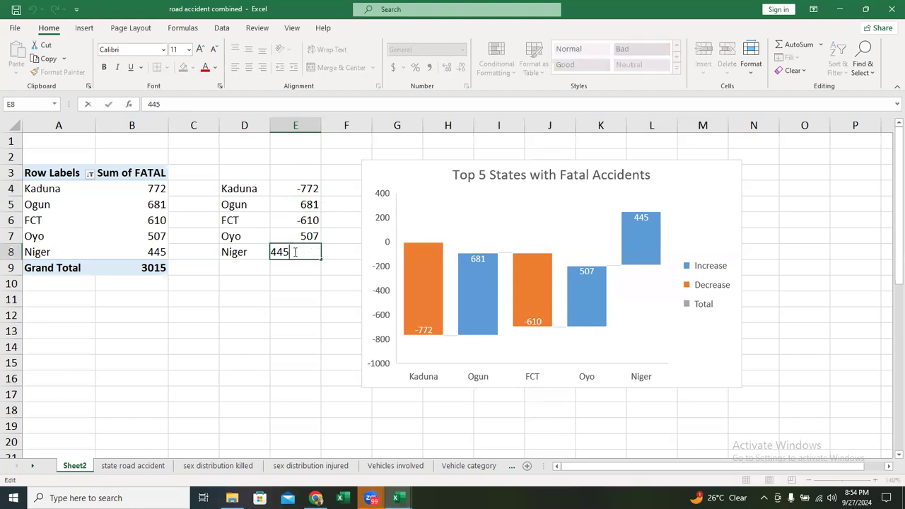
pyautogui.click(150, 104)
pyautogui.write('-')
pyautogui.press('Return')
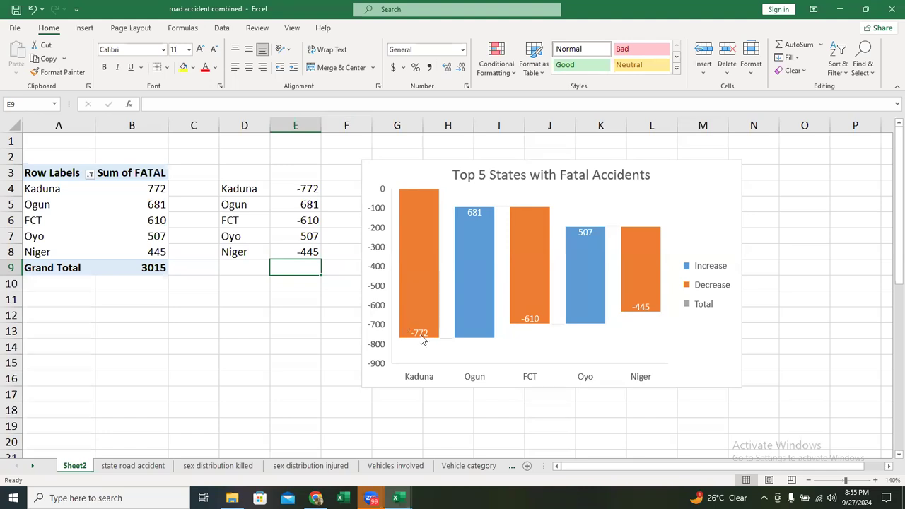
# - Examine the increase and decrease bars of each state in the waterfall chart
pyautogui.moveTo(423, 336)
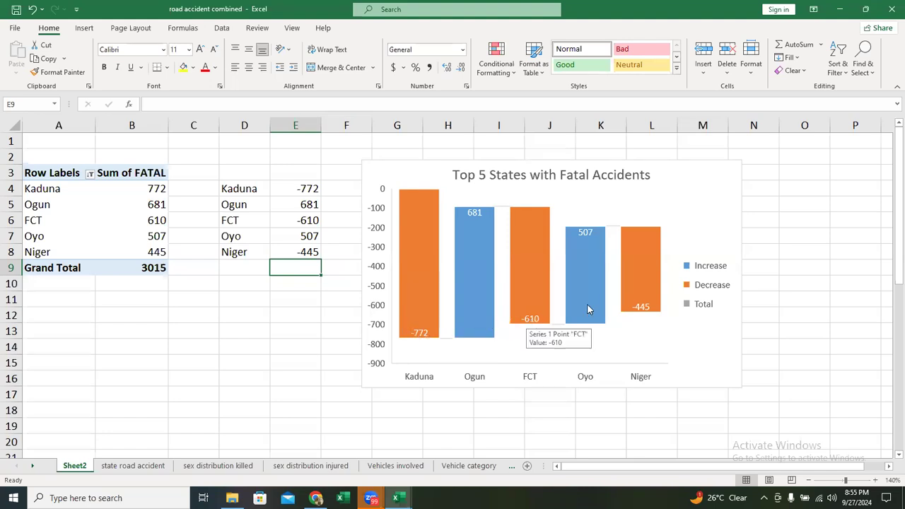
pyautogui.moveTo(642, 310)
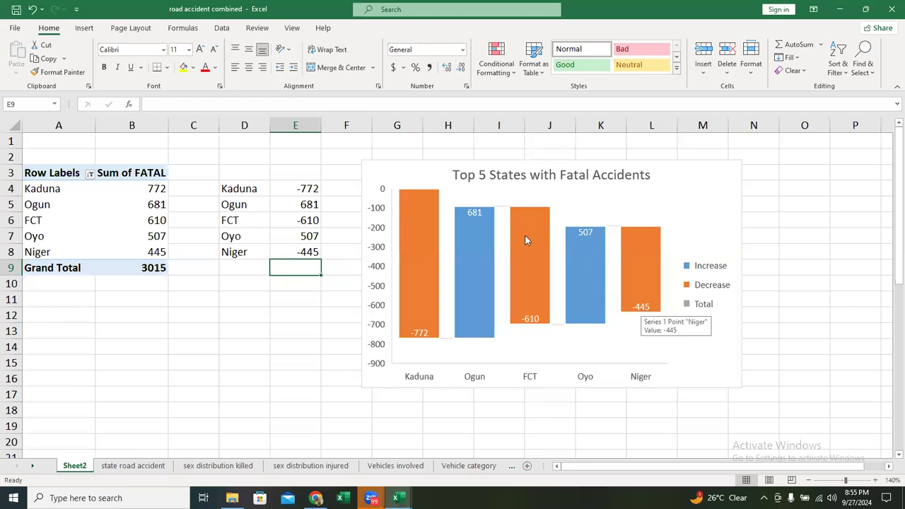
pyautogui.moveTo(480, 218)
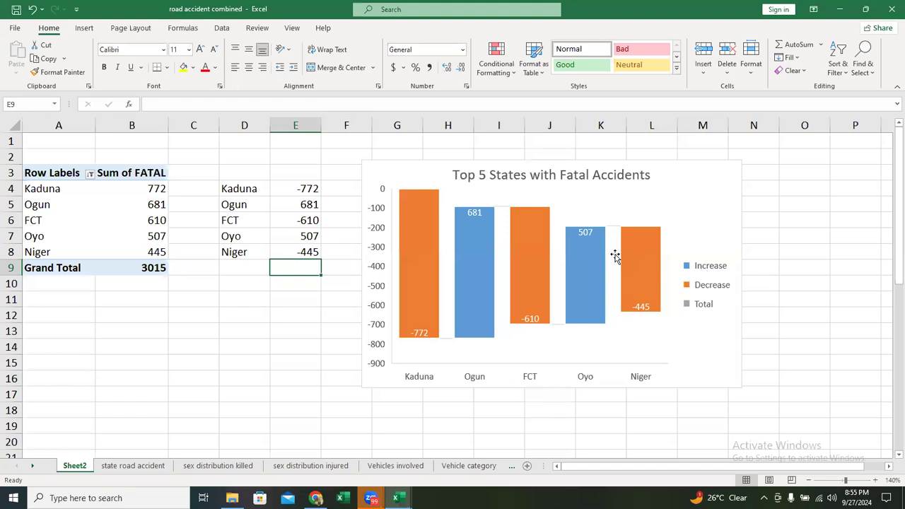
pyautogui.moveTo(583, 254)
pyautogui.moveTo(532, 240)
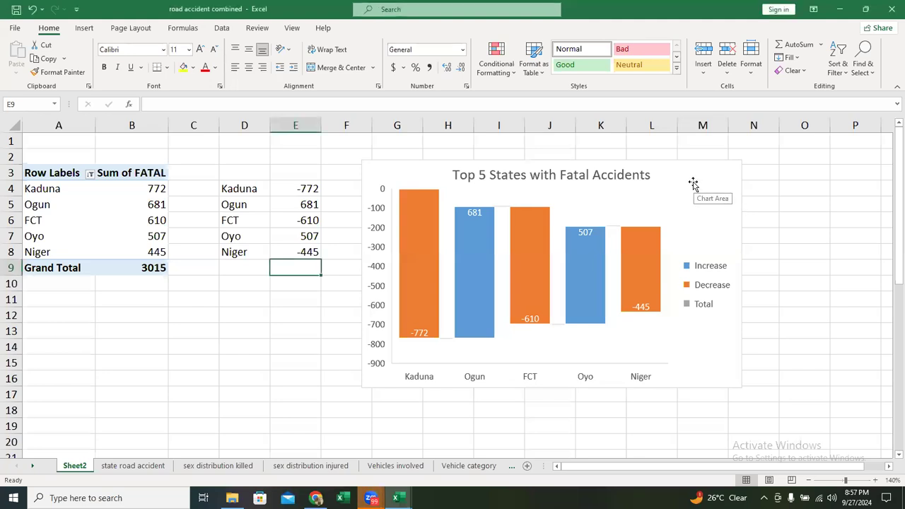
pyautogui.click(675, 197)
pyautogui.rightClick(679, 168)
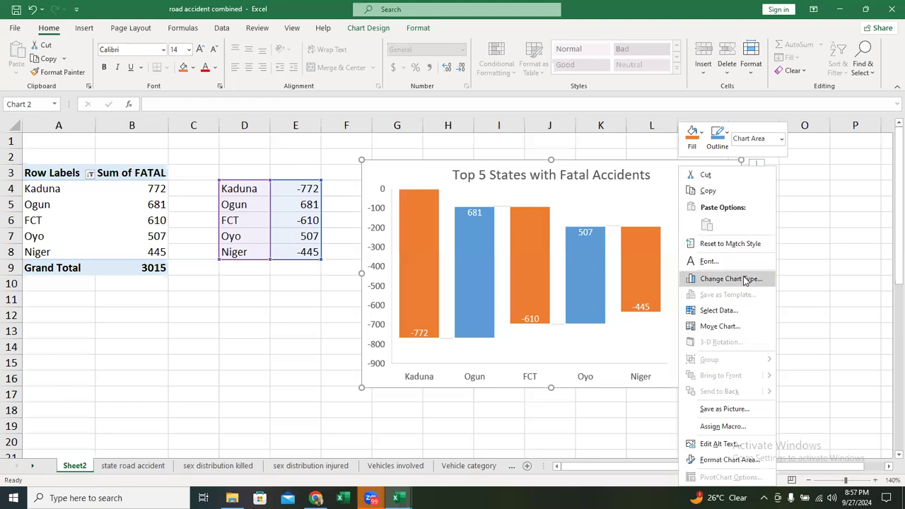
pyautogui.click(731, 278)
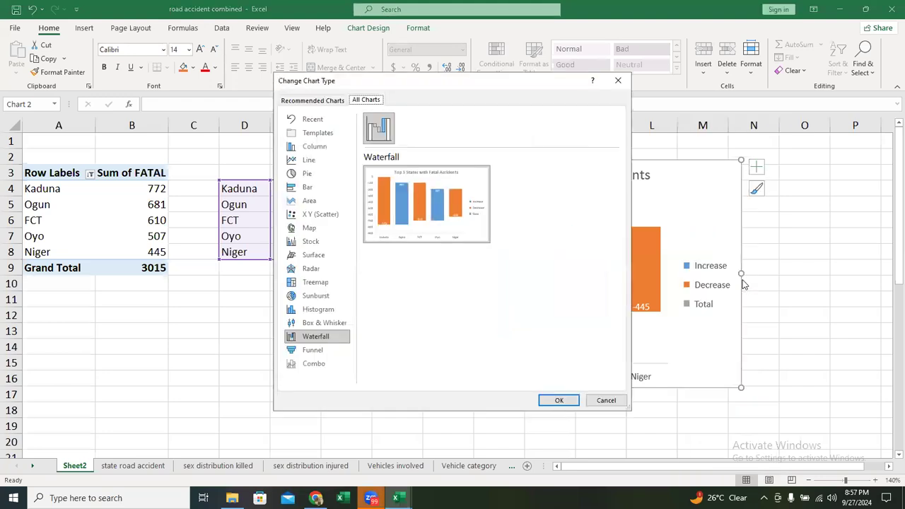
pyautogui.click(313, 351)
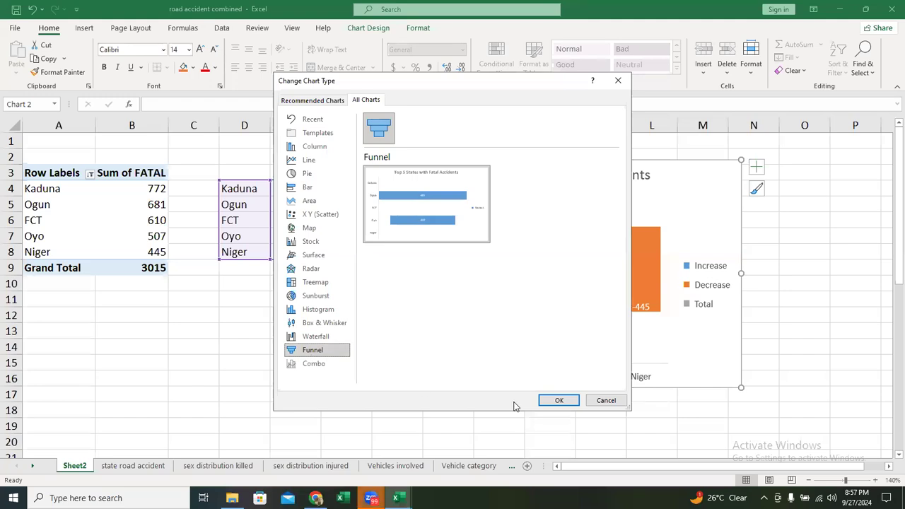
pyautogui.click(607, 401)
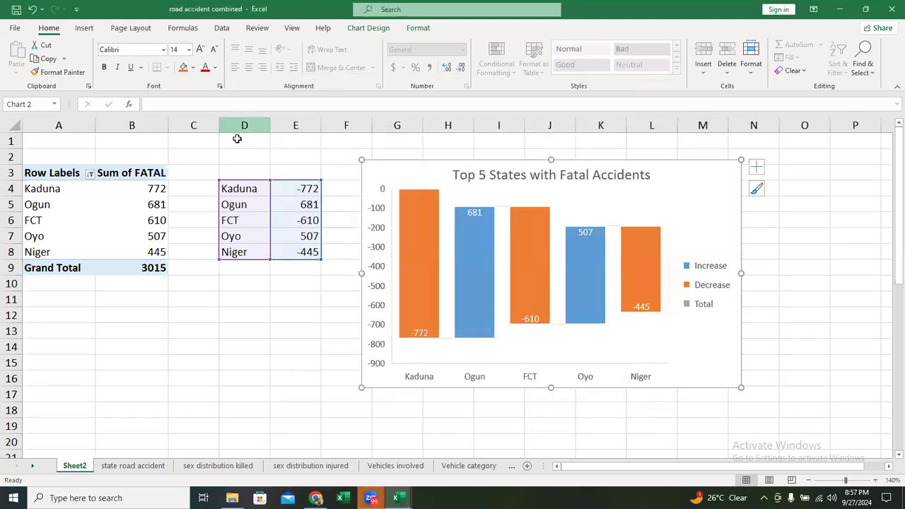
# - Set the Kaduna value in E4 to 772 and the FCT value in E6 to 610
pyautogui.click(289, 193)
pyautogui.click(290, 189)
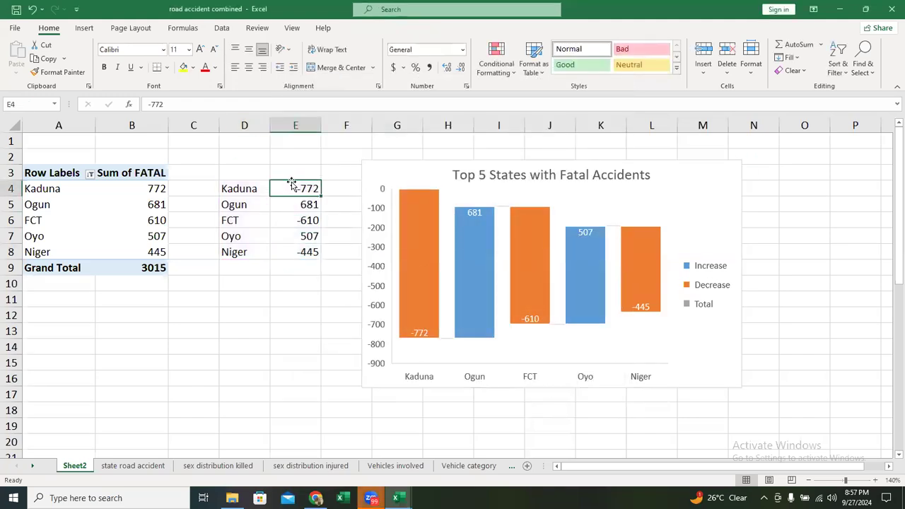
pyautogui.doubleClick(289, 188)
pyautogui.press('Home')
pyautogui.press('Delete')
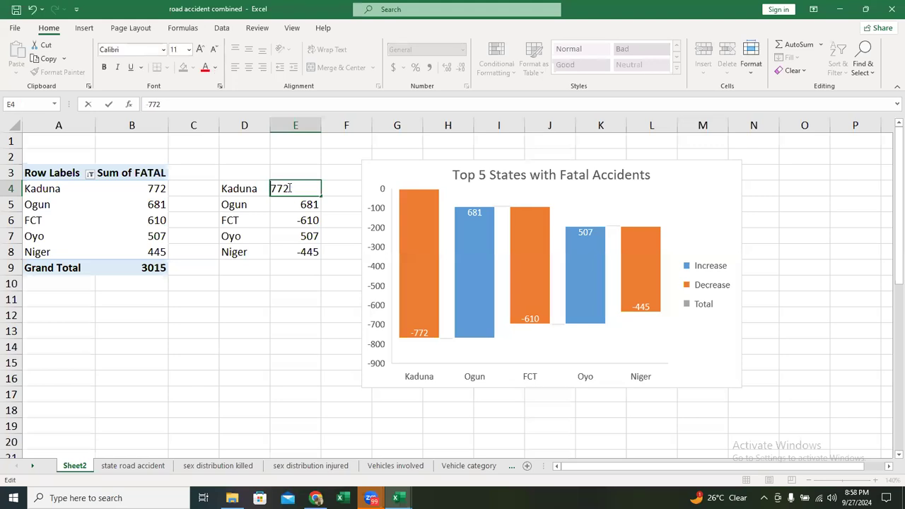
pyautogui.click(299, 217)
pyautogui.doubleClick(297, 219)
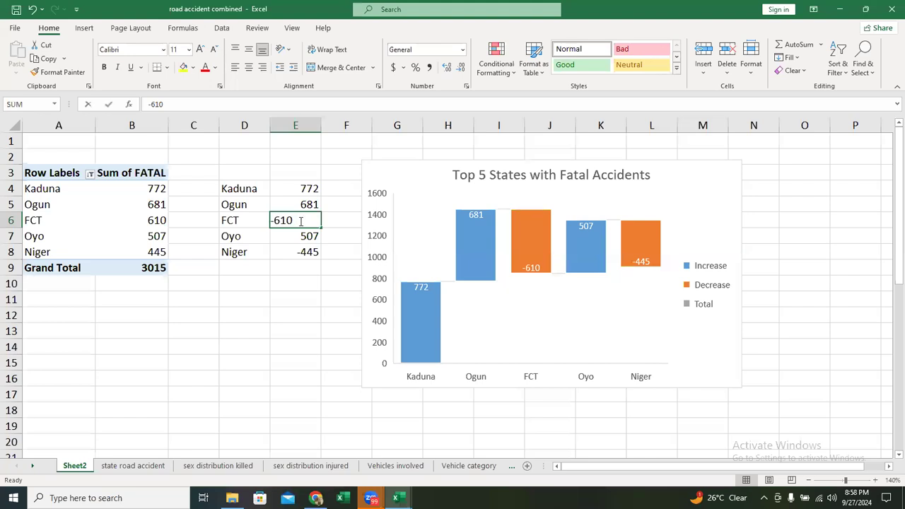
pyautogui.click(275, 221)
pyautogui.press('BackSpace')
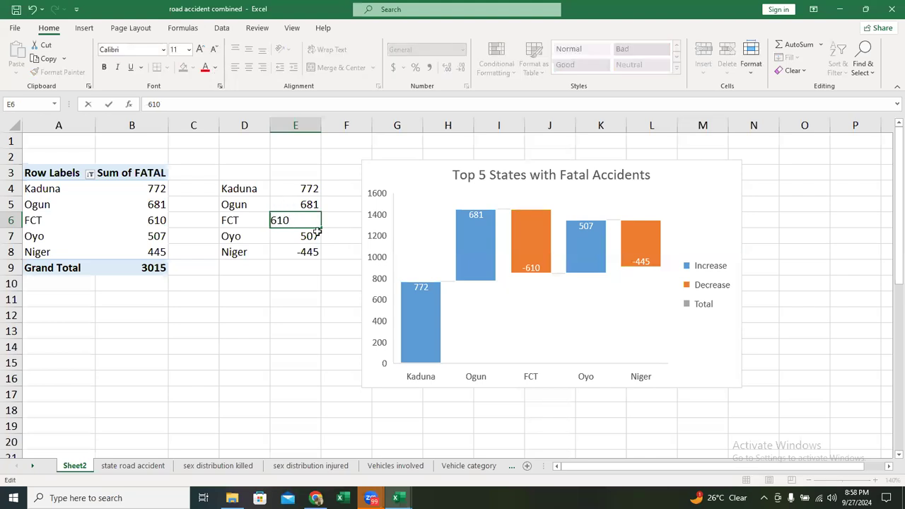
# - Set the Niger value in E8 to 445
pyautogui.click(298, 246)
pyautogui.doubleClick(286, 251)
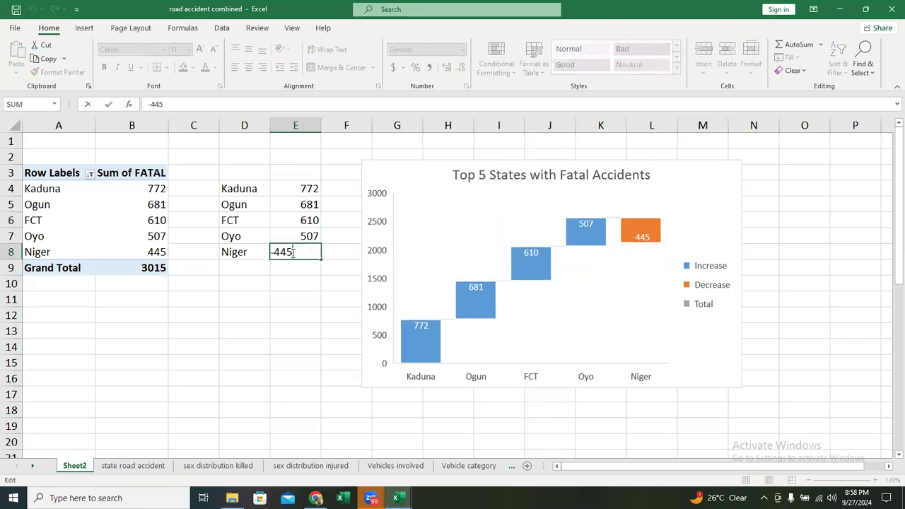
pyautogui.click(276, 252)
pyautogui.press('BackSpace')
pyautogui.press('Return')
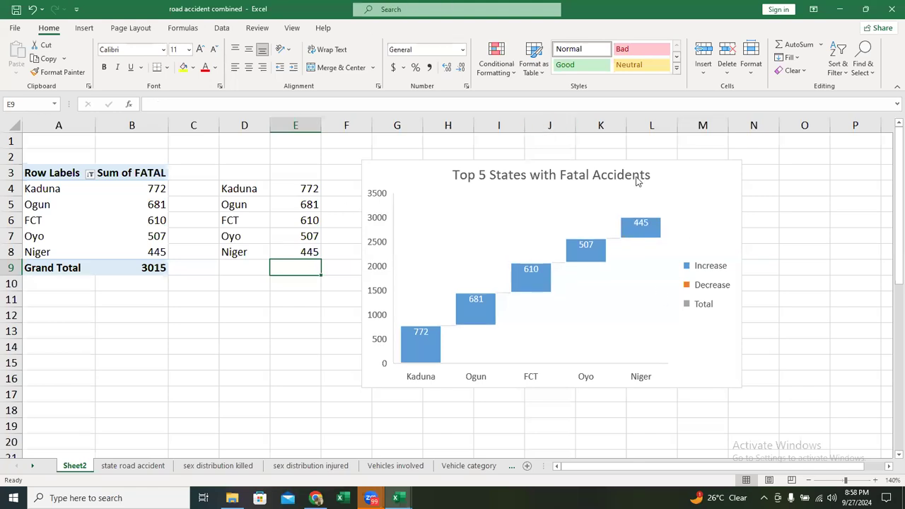
# - Change the chart type of the Top 5 States with Fatal Accidents chart to Funnel
pyautogui.click(673, 187)
pyautogui.rightClick(672, 167)
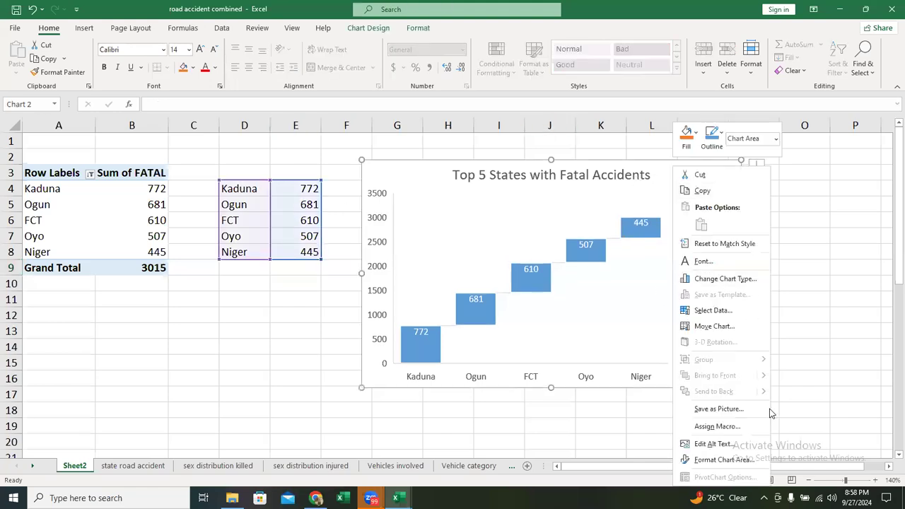
pyautogui.click(748, 281)
pyautogui.click(313, 350)
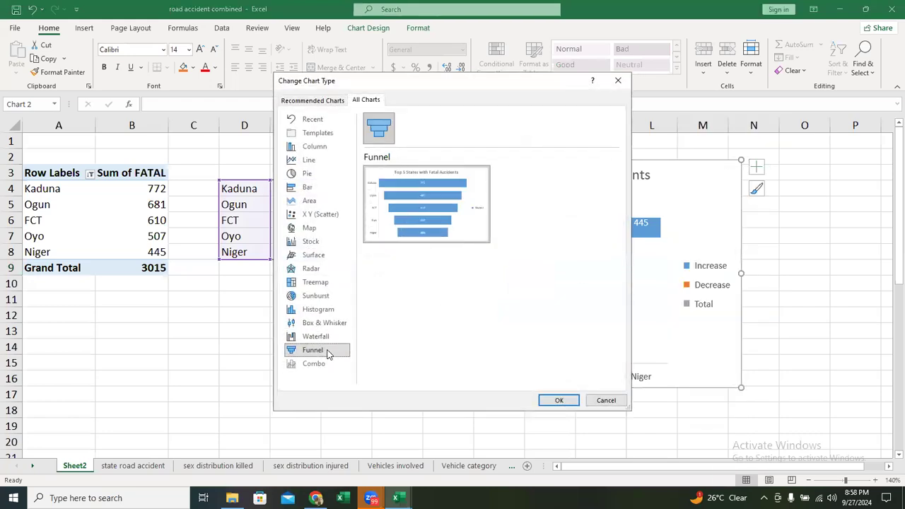
pyautogui.click(559, 401)
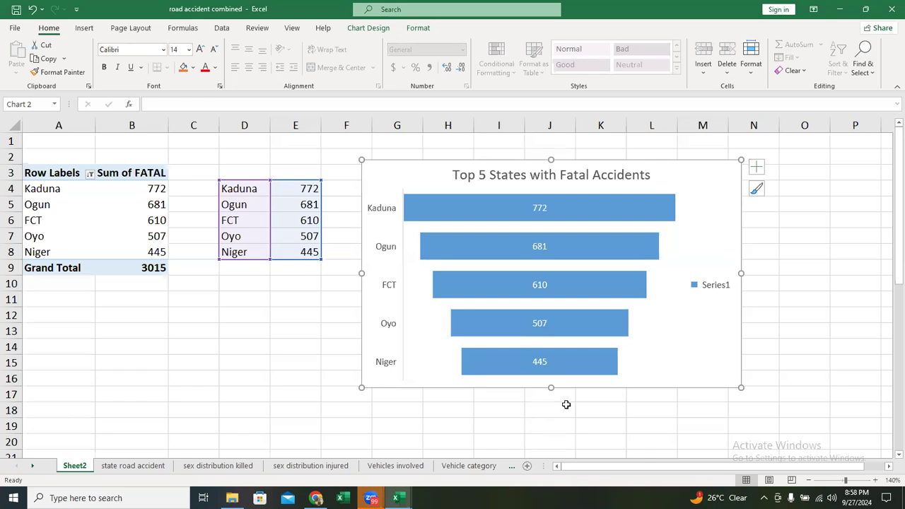
# - Delete the Series1 legend from the funnel chart
pyautogui.moveTo(631, 216)
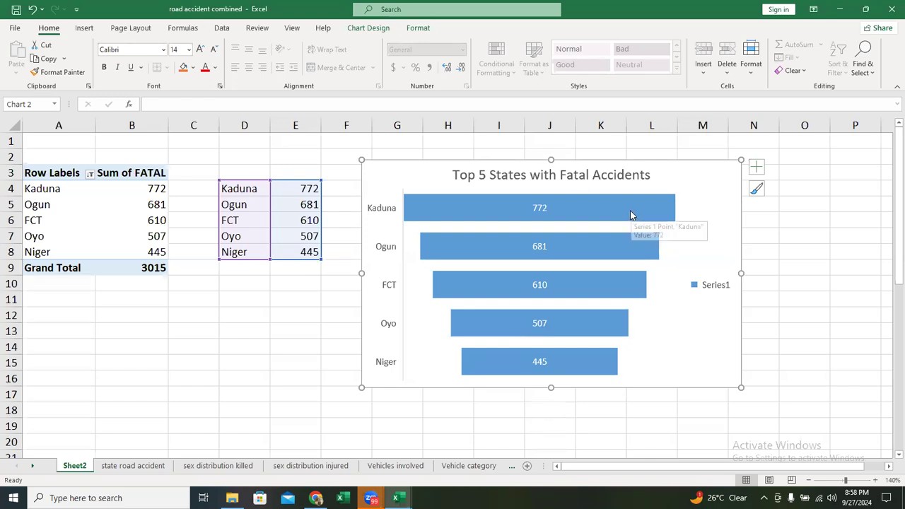
pyautogui.click(708, 291)
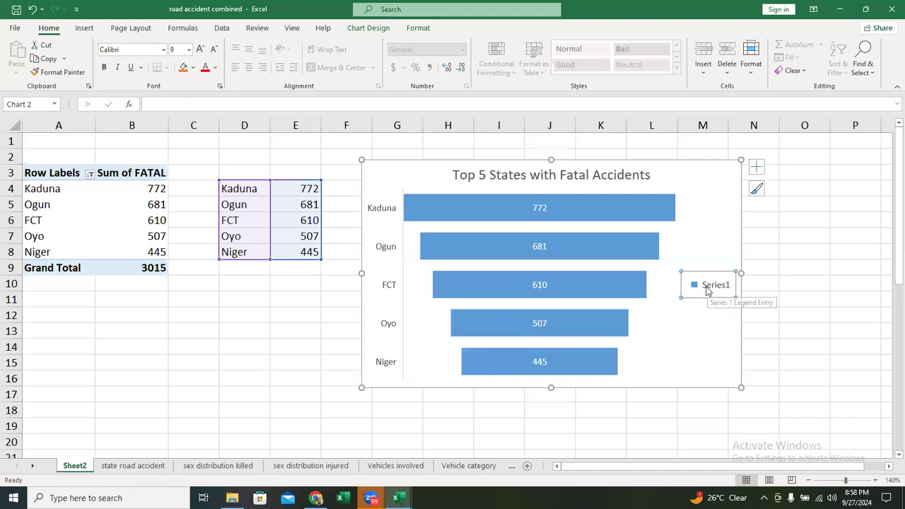
pyautogui.press('Delete')
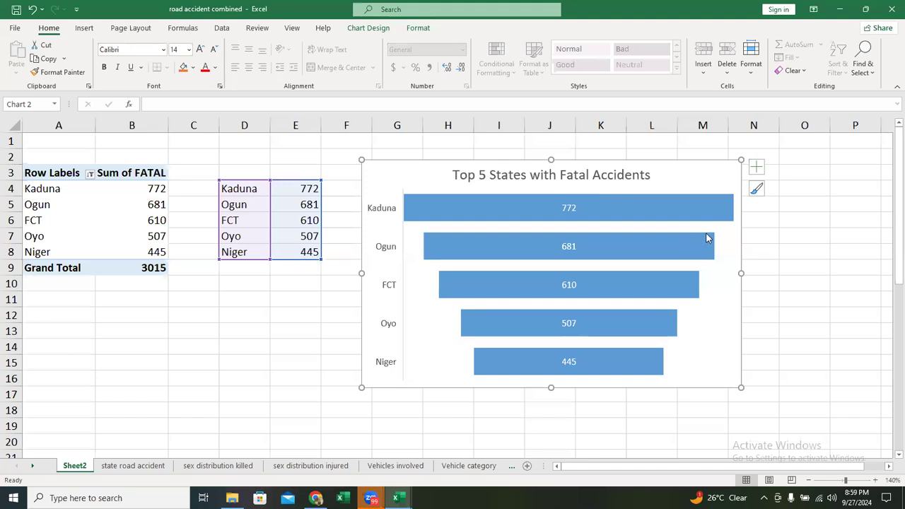
pyautogui.moveTo(709, 225)
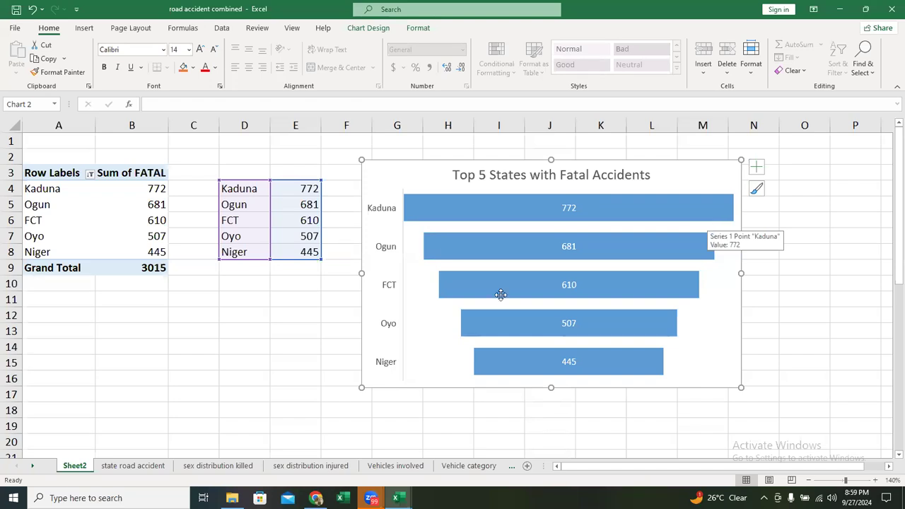
pyautogui.moveTo(635, 234)
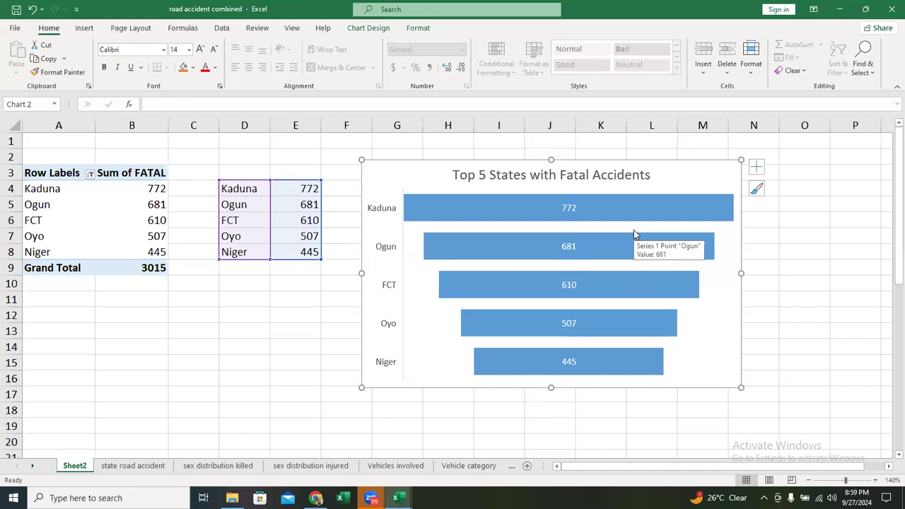
pyautogui.rightClick(676, 173)
pyautogui.click(659, 167)
pyautogui.doubleClick(683, 168)
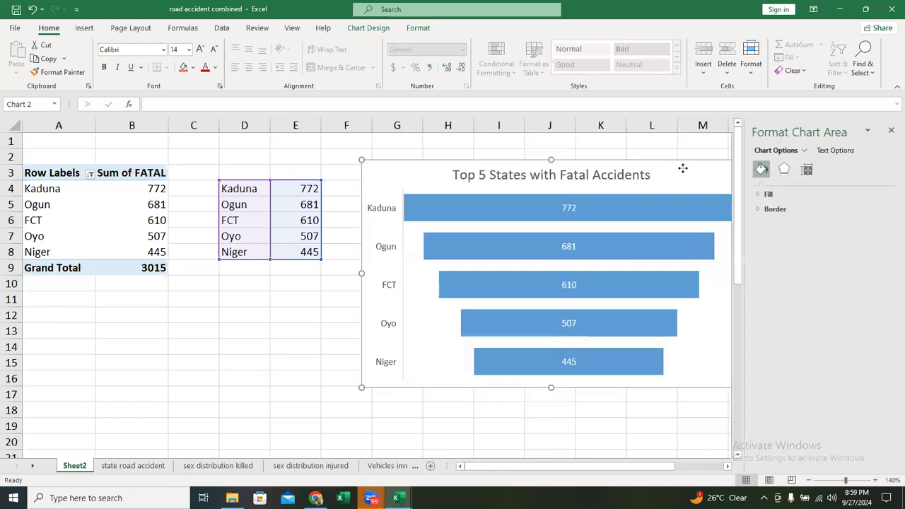
pyautogui.rightClick(683, 169)
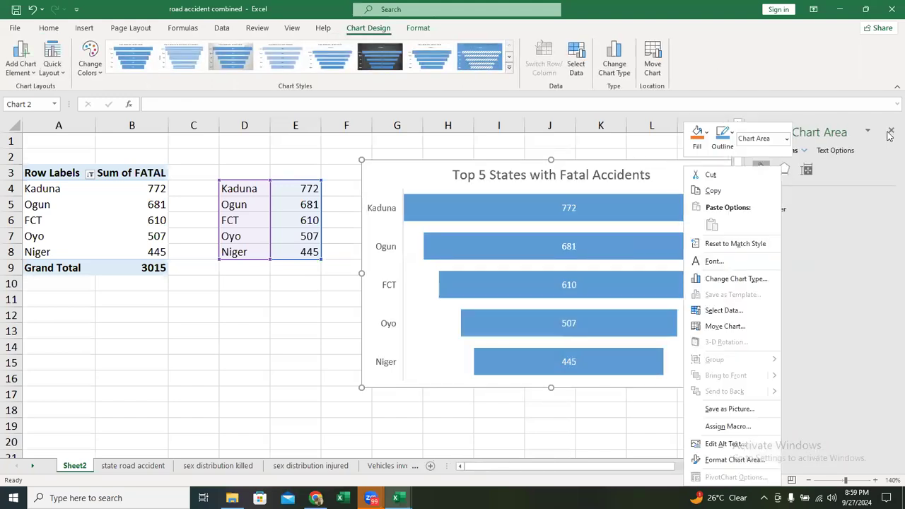
pyautogui.click(775, 285)
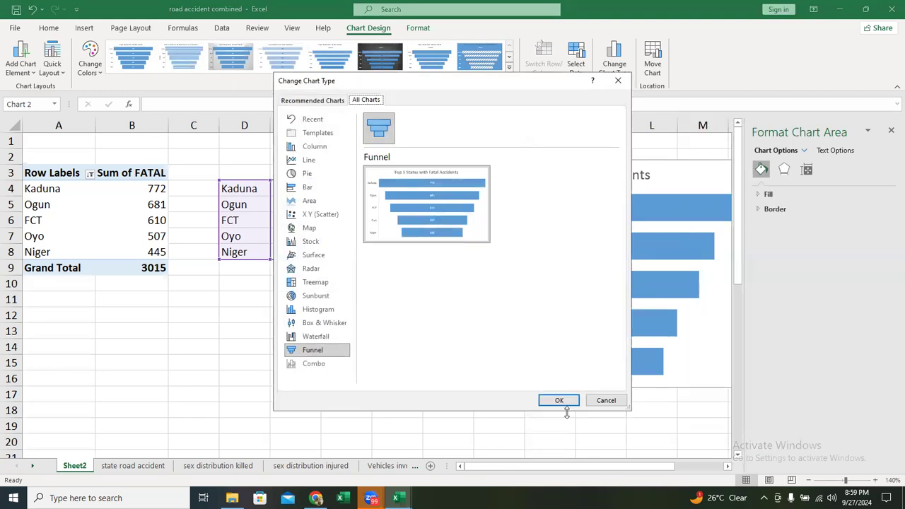
pyautogui.click(613, 402)
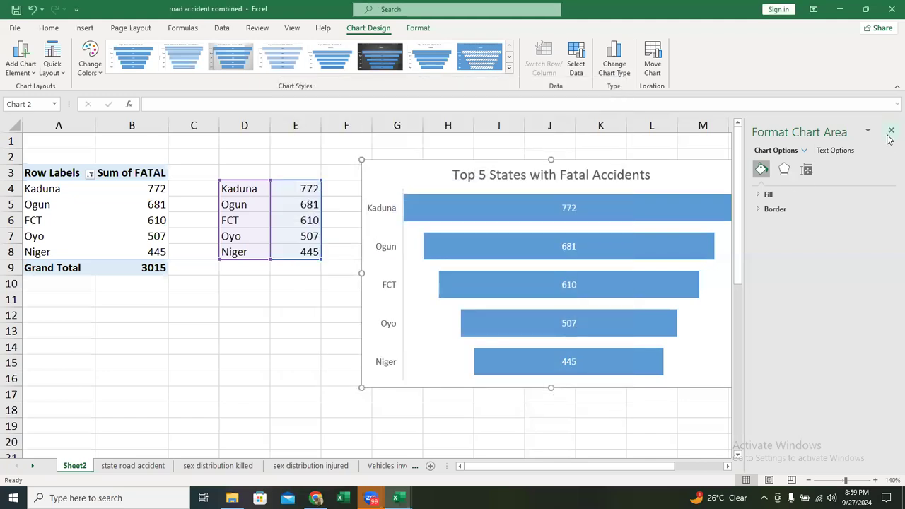
pyautogui.click(891, 130)
pyautogui.rightClick(697, 171)
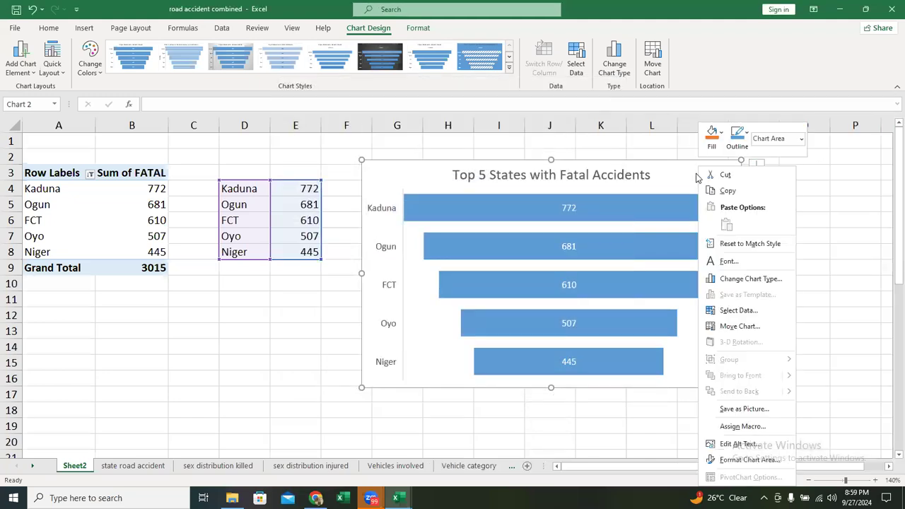
pyautogui.click(750, 279)
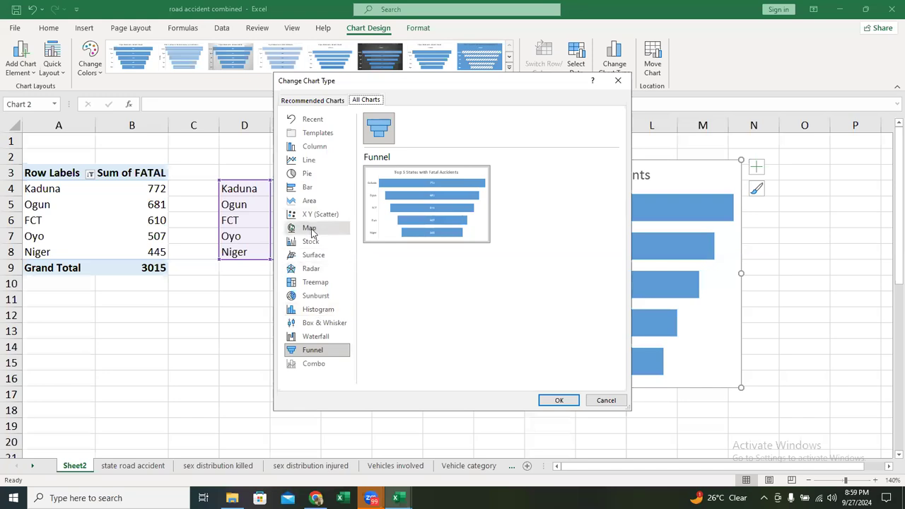
pyautogui.click(607, 401)
# - Delete the Top 5 States with Fatal Accidents funnel chart from Sheet2
pyautogui.click(607, 405)
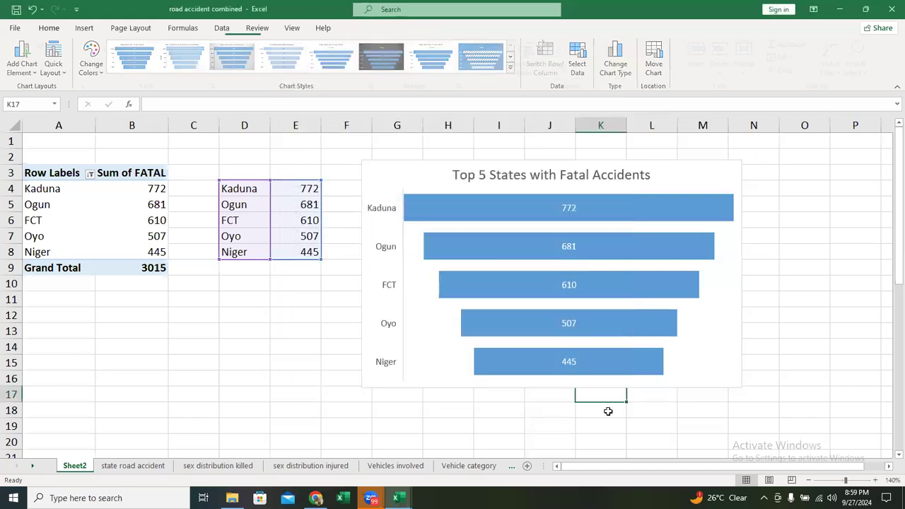
pyautogui.click(670, 176)
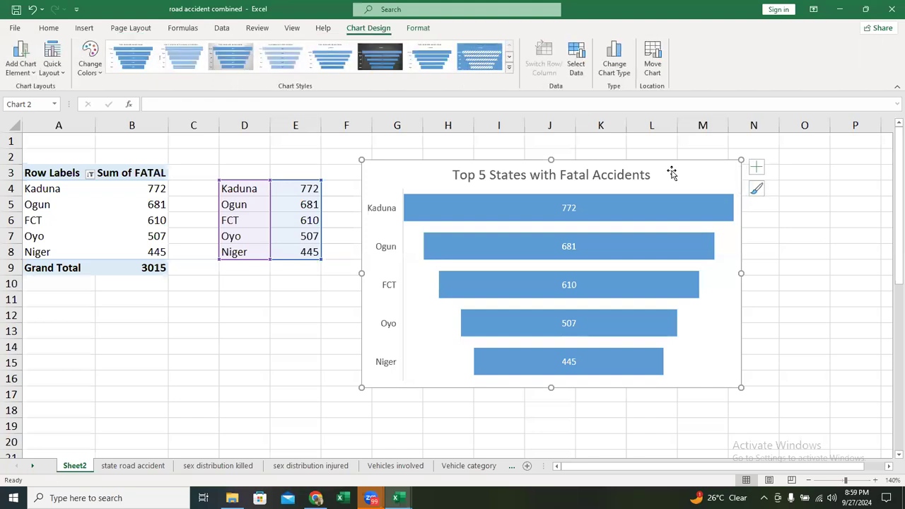
pyautogui.press('Delete')
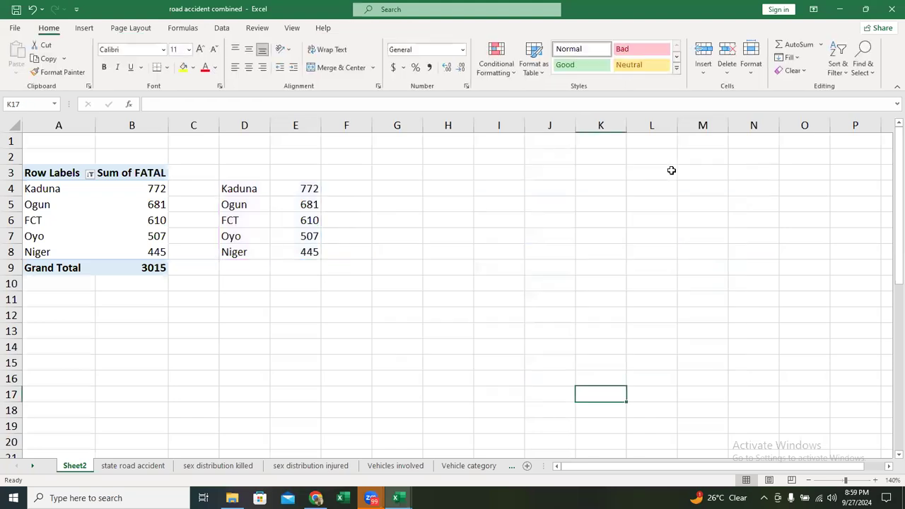
# - Clear the STATE filter from the PivotTable's row labels
pyautogui.rightClick(80, 199)
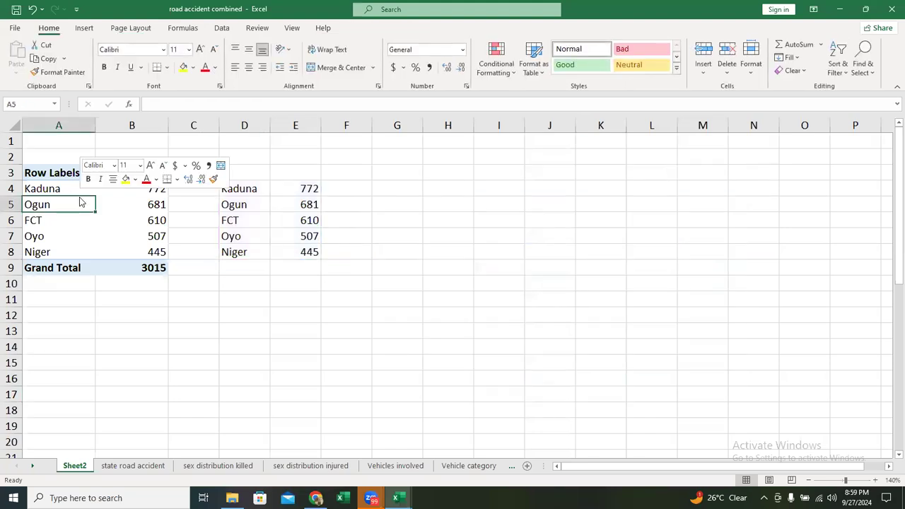
pyautogui.press('Escape')
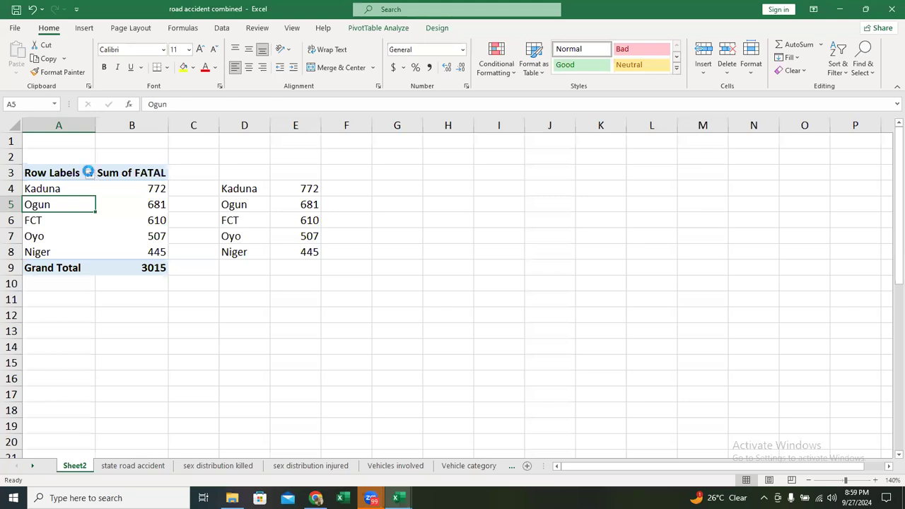
pyautogui.click(90, 174)
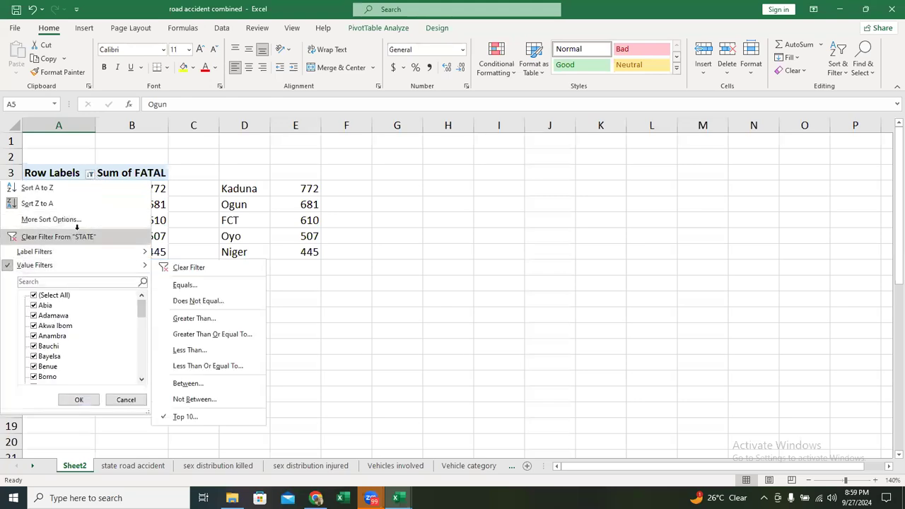
pyautogui.click(77, 231)
# - Clear the copied top-five state names and values from cells D4:E8
pyautogui.click(249, 190)
pyautogui.moveTo(257, 188); pyautogui.dragTo(309, 252)
pyautogui.click(309, 252)
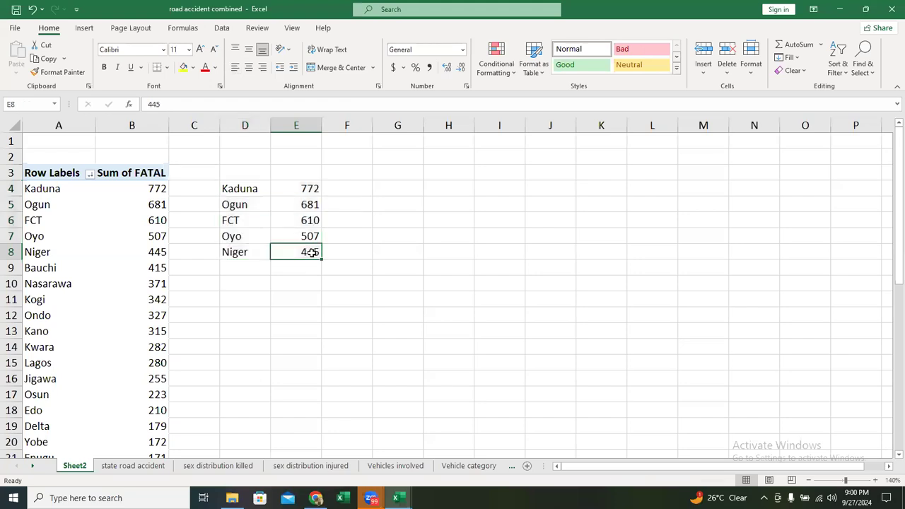
pyautogui.moveTo(243, 189); pyautogui.dragTo(316, 251)
pyautogui.press('Delete')
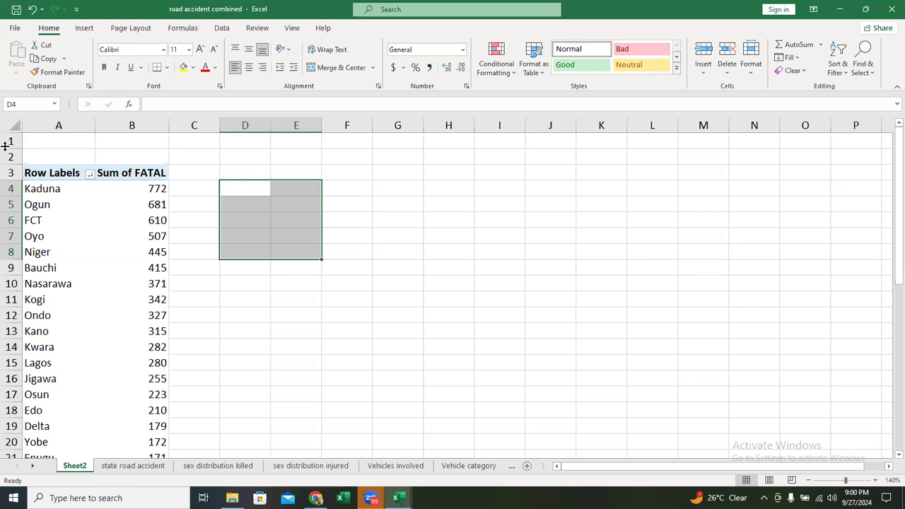
# - Delete the empty rows 1 and 2 above the PivotTable
pyautogui.moveTo(10, 141)
pyautogui.mouseDown()
pyautogui.moveTo(7, 166)
pyautogui.moveTo(6, 155)
pyautogui.mouseUp()
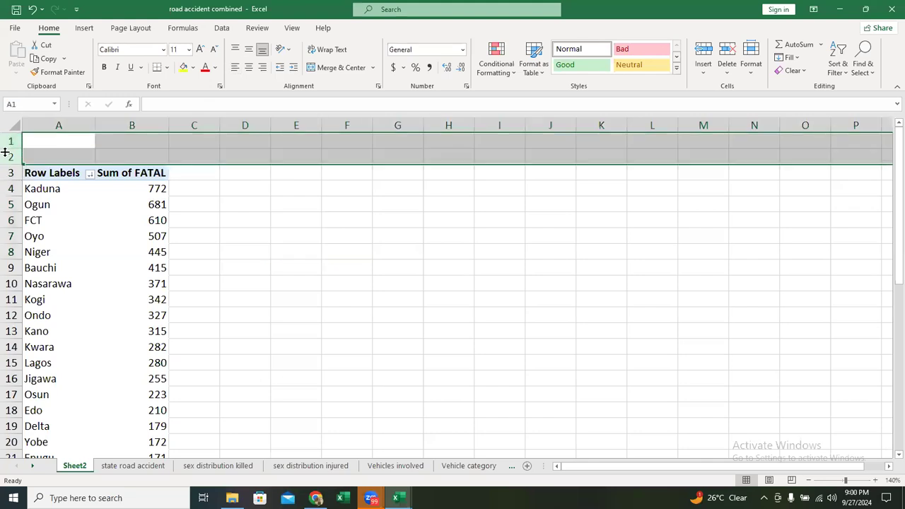
pyautogui.rightClick(5, 155)
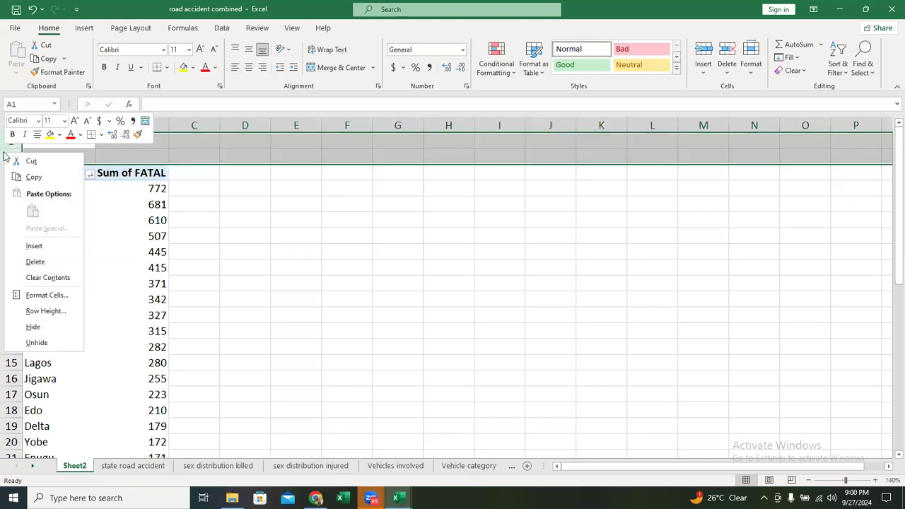
pyautogui.click(34, 261)
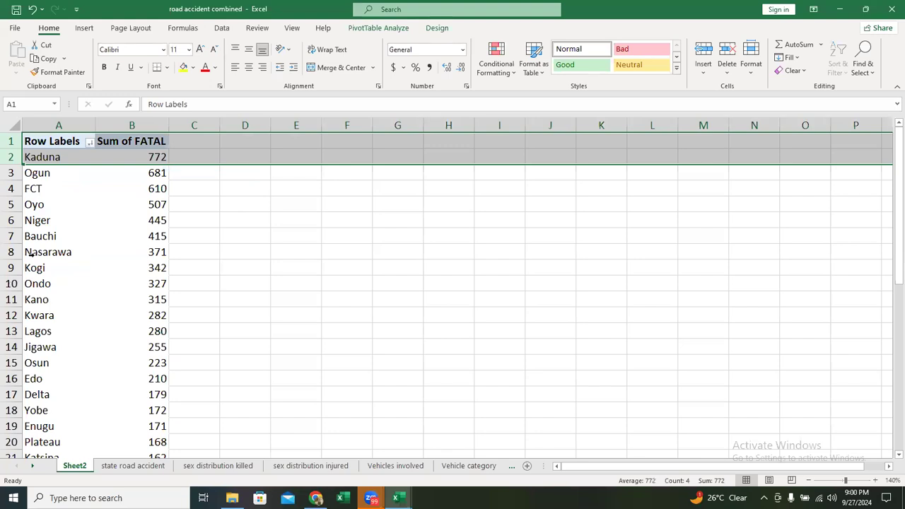
pyautogui.click(205, 268)
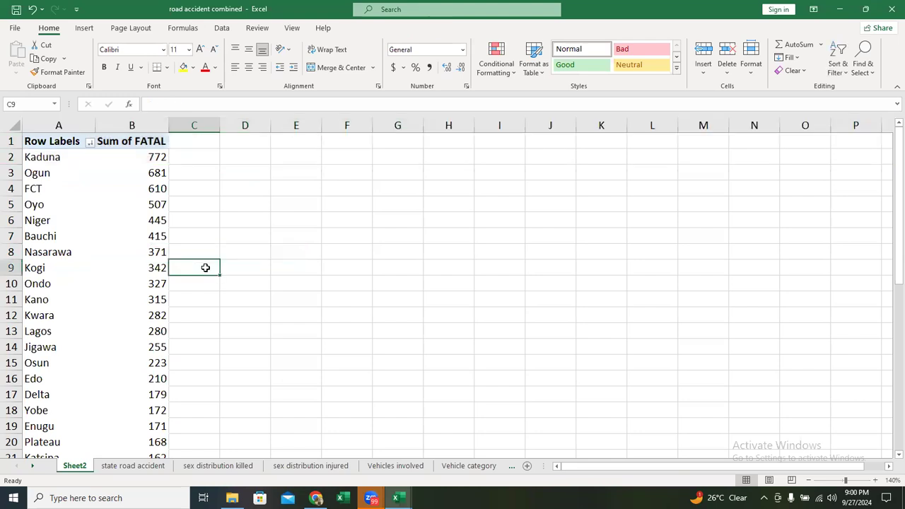
# - Copy the PivotTable's state names and fatal sums, including the Grand Total row, from A2:B39
pyautogui.click(53, 158)
pyautogui.hotkey('ctrl', 'shift', 'End')
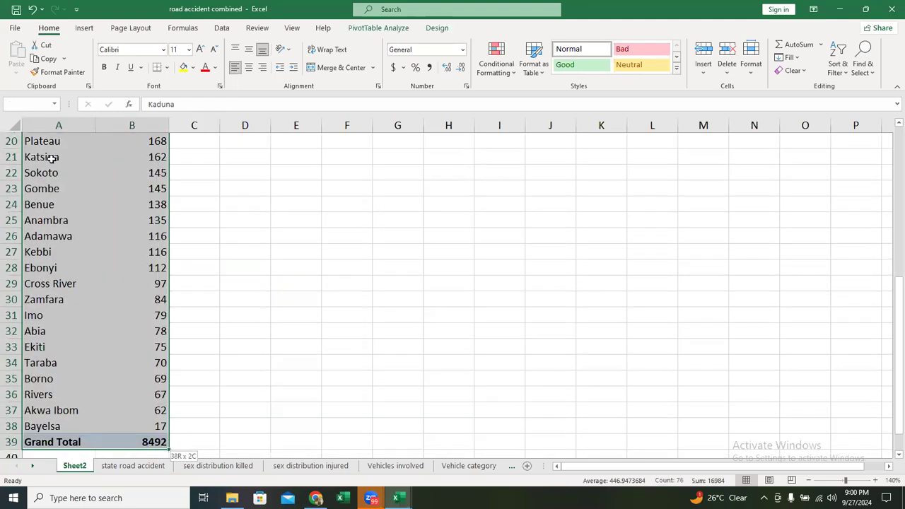
pyautogui.hotkey('ctrl', 'c')
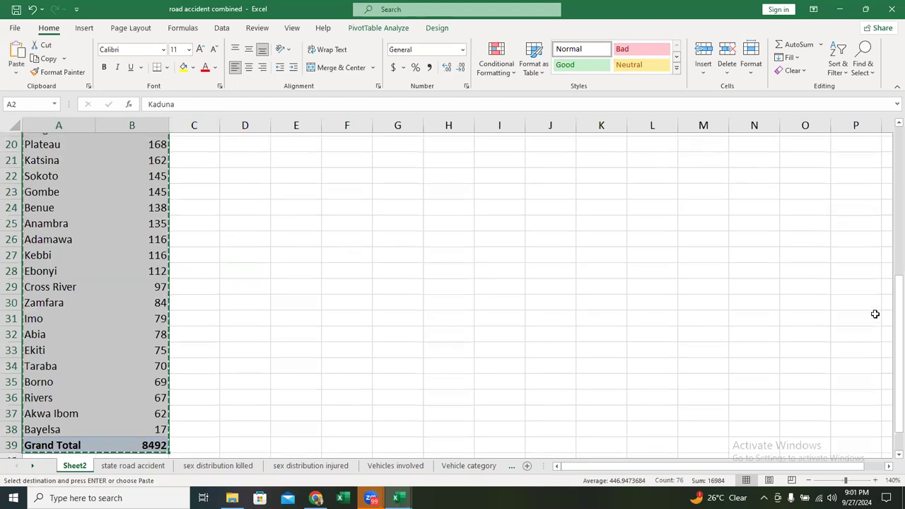
pyautogui.scroll(6, 875, 315)
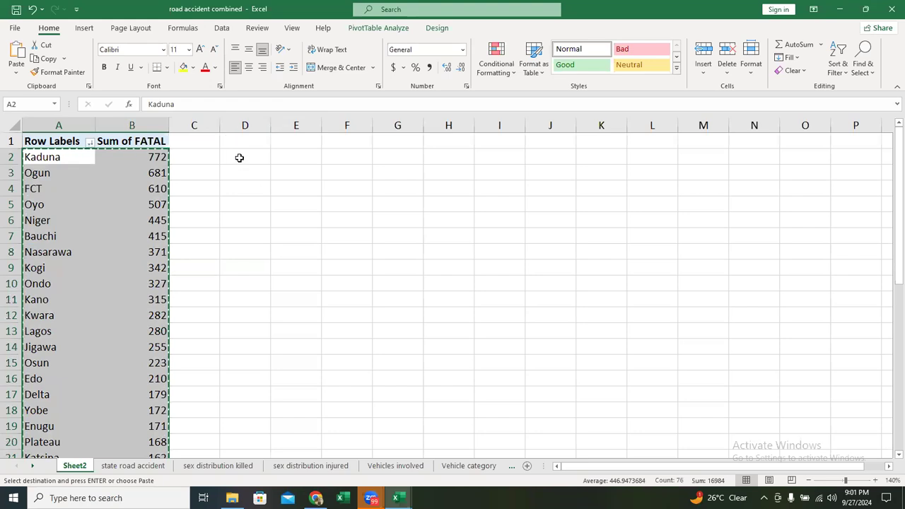
# - Paste the copied state names and fatal sums beside the PivotTable, starting at cell C2
pyautogui.click(207, 159)
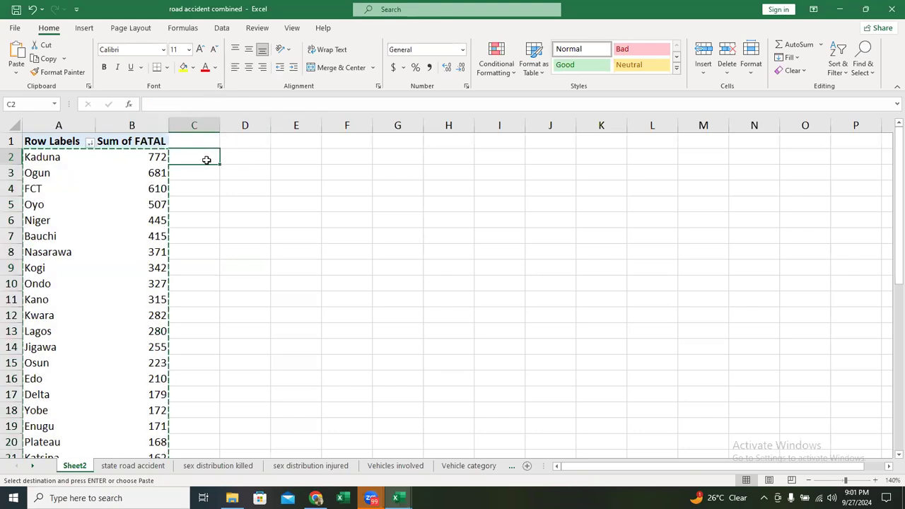
pyautogui.hotkey('ctrl', 'v')
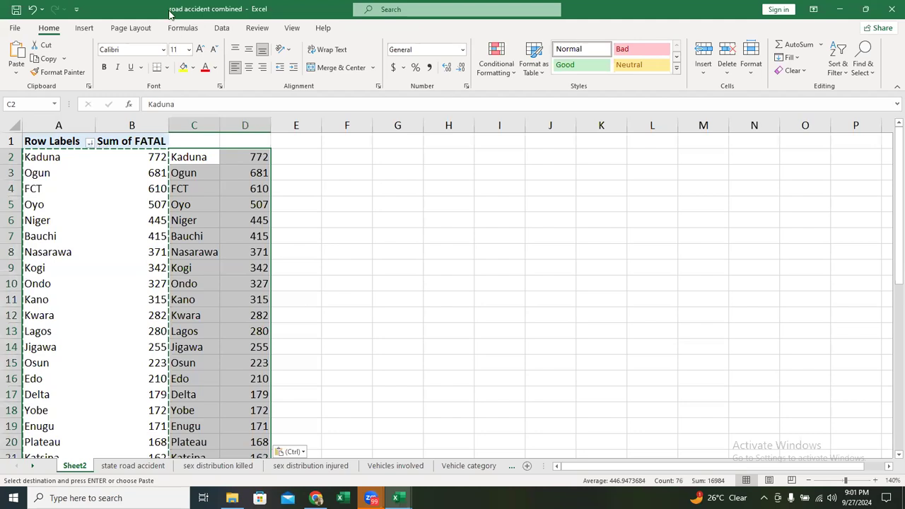
# - Insert a Filled Map chart of the pasted state data and move it clear of columns C and D
pyautogui.click(83, 28)
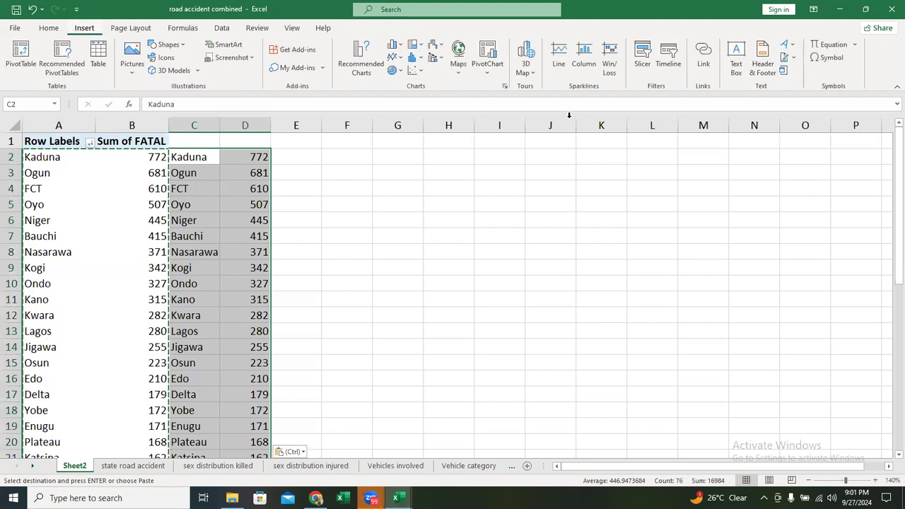
pyautogui.click(505, 87)
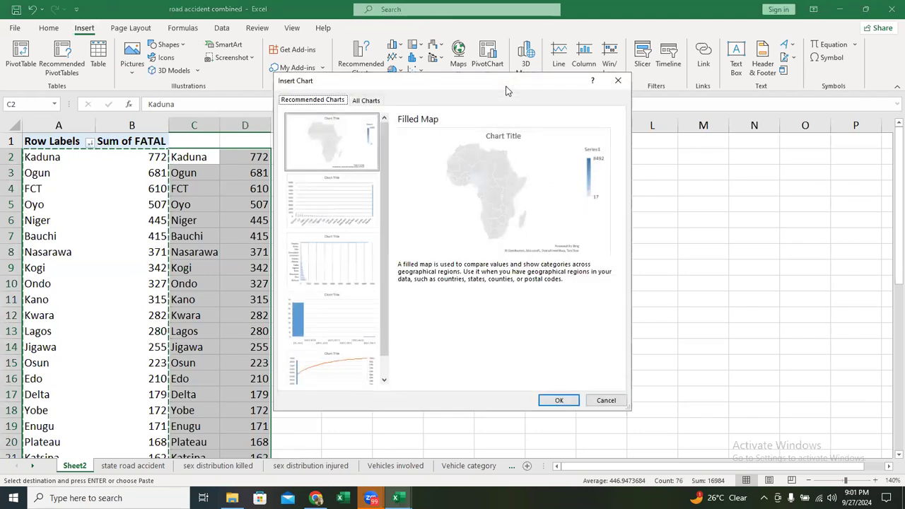
pyautogui.click(379, 100)
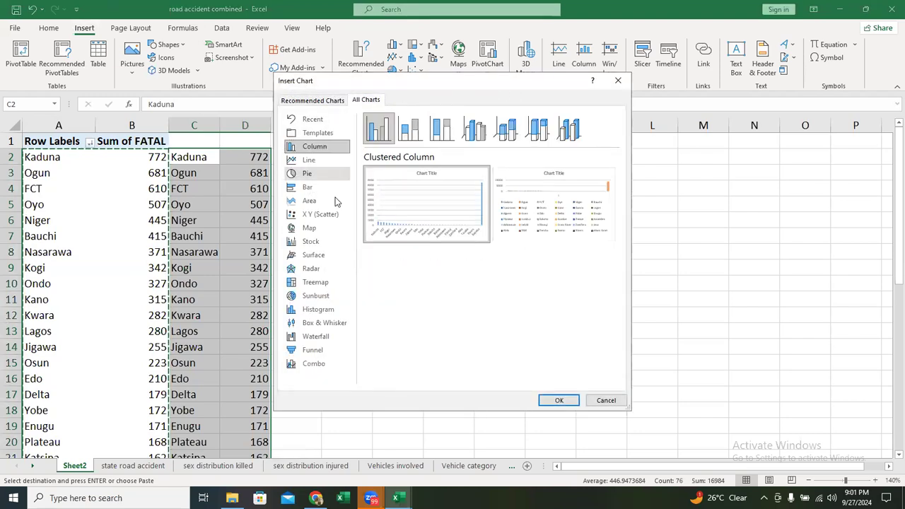
pyautogui.click(307, 230)
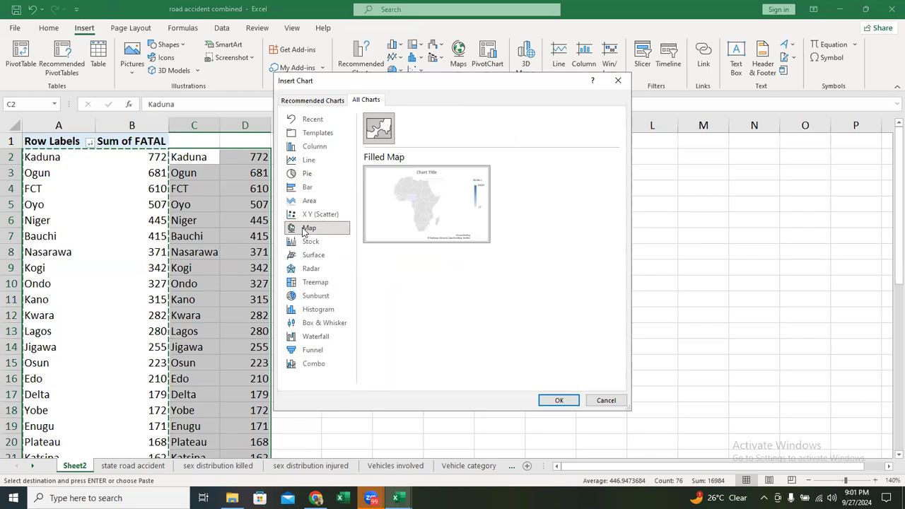
pyautogui.click(567, 401)
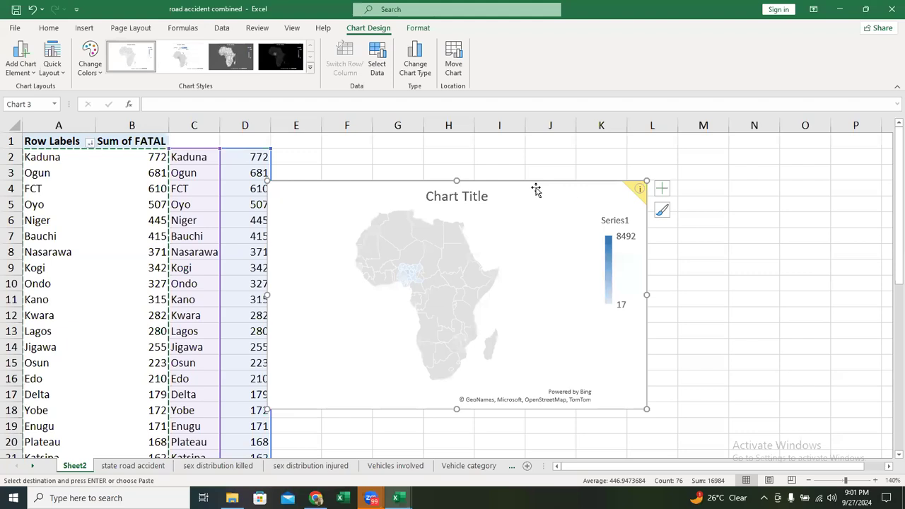
pyautogui.doubleClick(536, 189)
pyautogui.moveTo(571, 186); pyautogui.dragTo(647, 165)
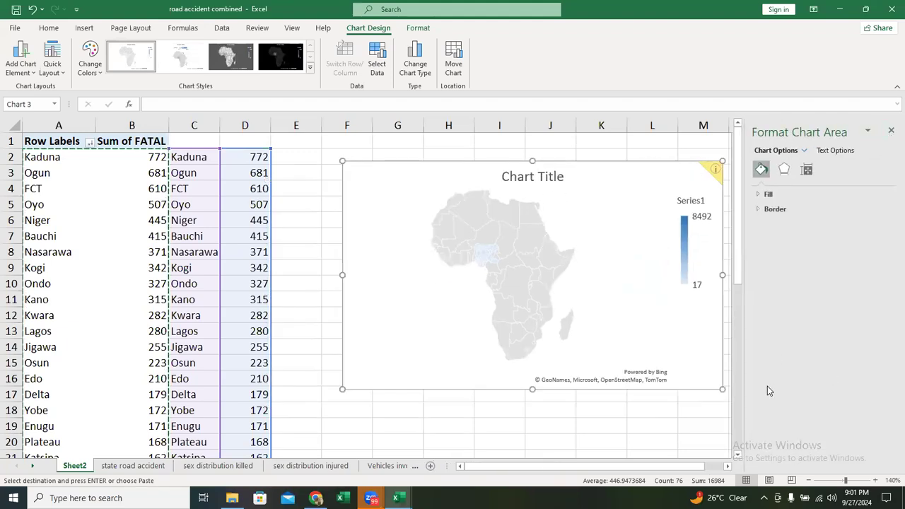
# - Set the map series' map area to Only regions with data and close the formatting options
pyautogui.click(489, 257)
pyautogui.click(488, 257)
pyautogui.click(563, 241)
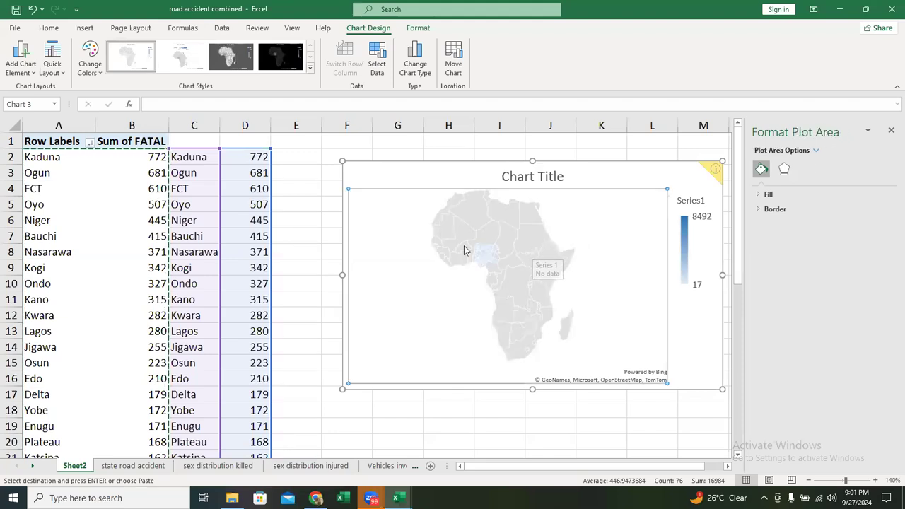
pyautogui.moveTo(478, 262)
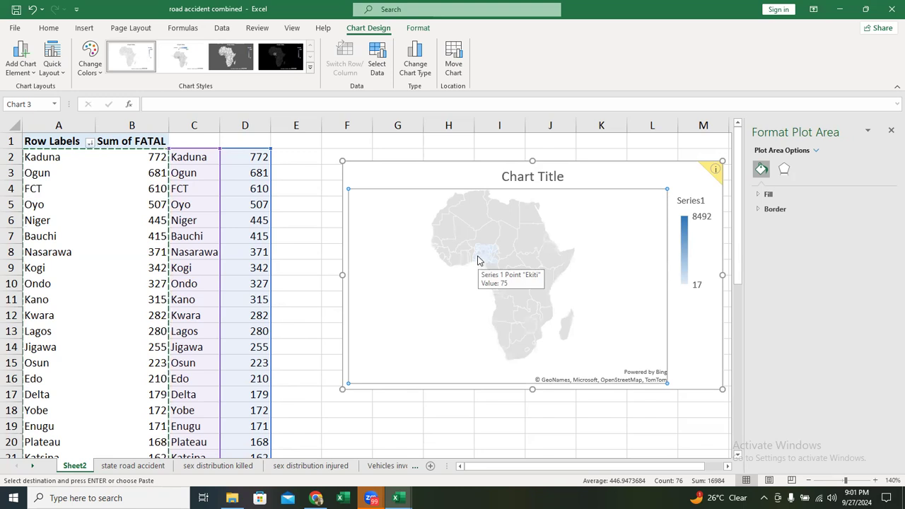
pyautogui.click(512, 223)
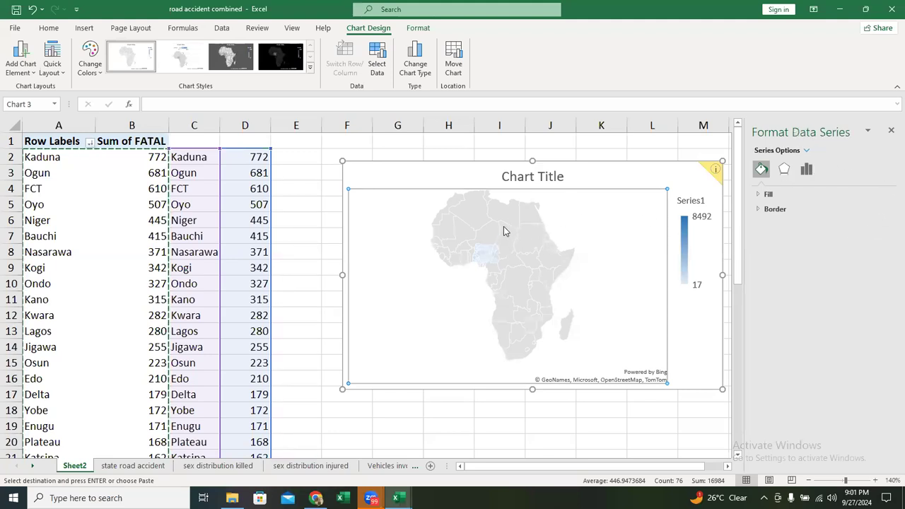
pyautogui.click(806, 170)
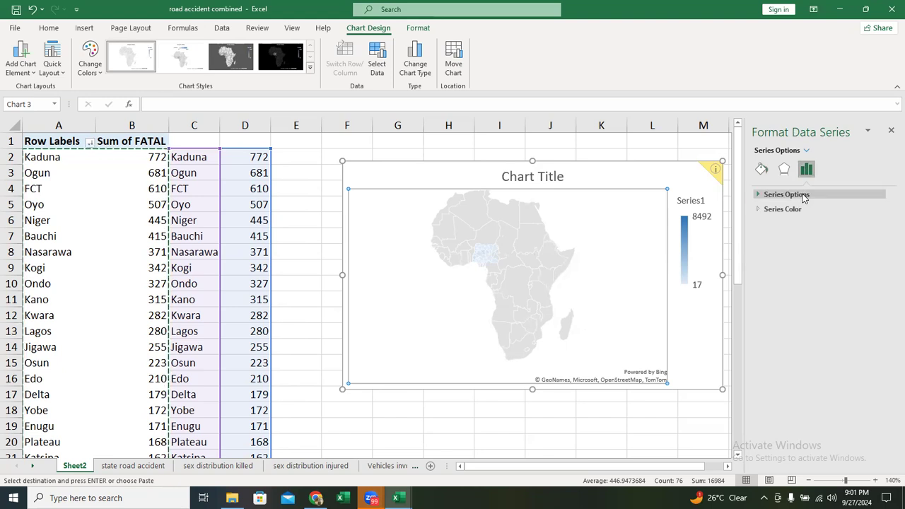
pyautogui.click(806, 195)
pyautogui.click(813, 249)
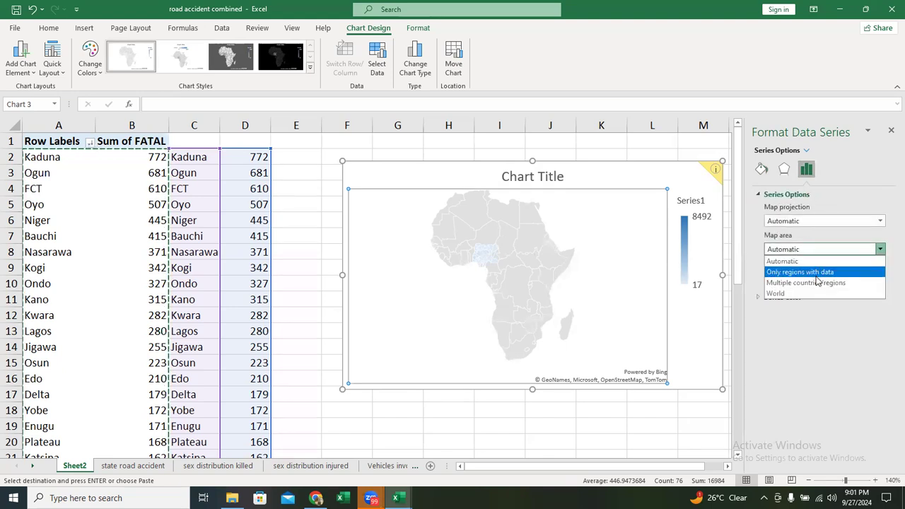
pyautogui.click(816, 274)
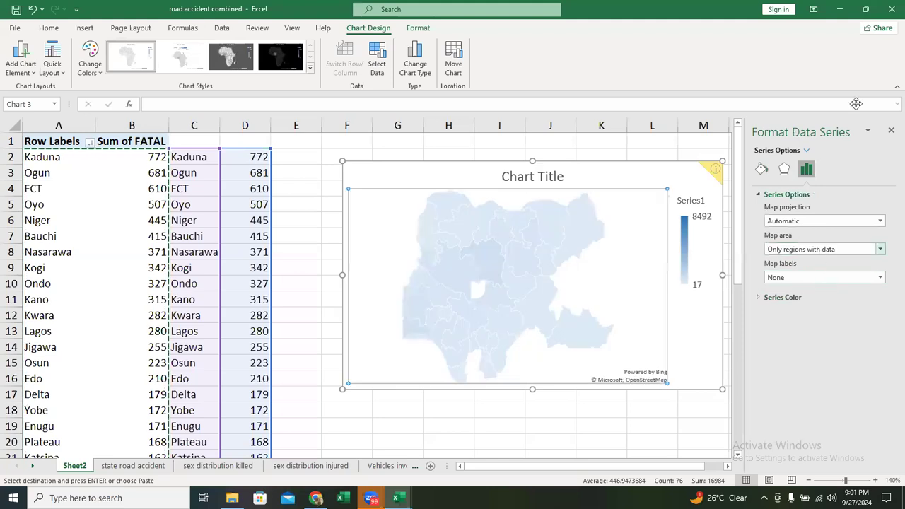
pyautogui.moveTo(580, 351)
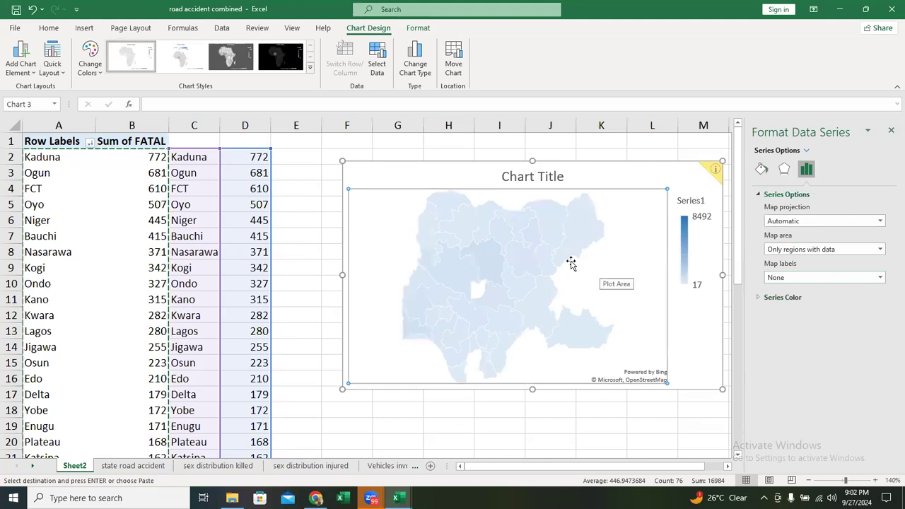
pyautogui.click(890, 132)
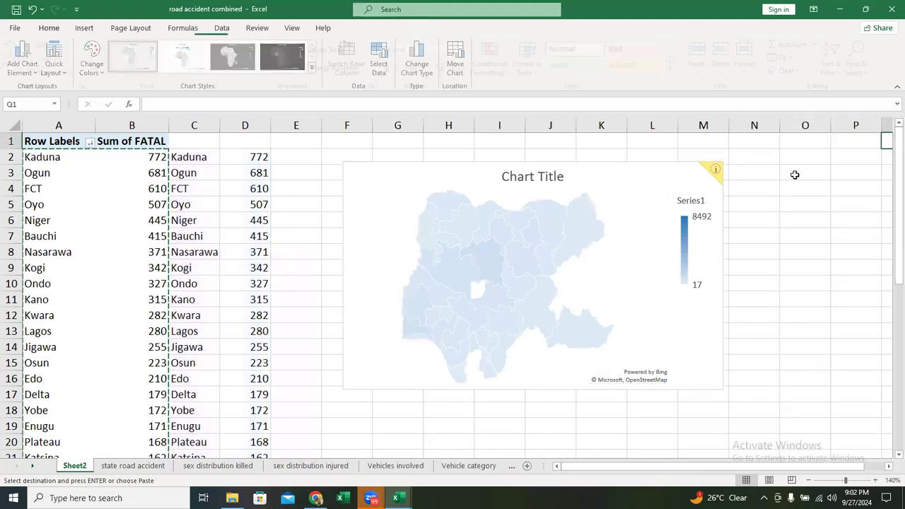
# - Add data labels to the map chart and enlarge the chart to reach about column O
pyautogui.doubleClick(641, 200)
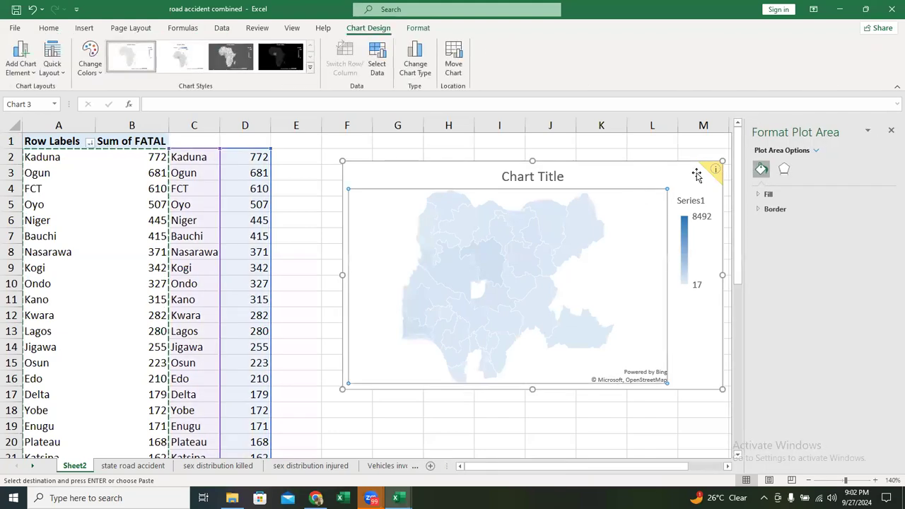
pyautogui.click(657, 163)
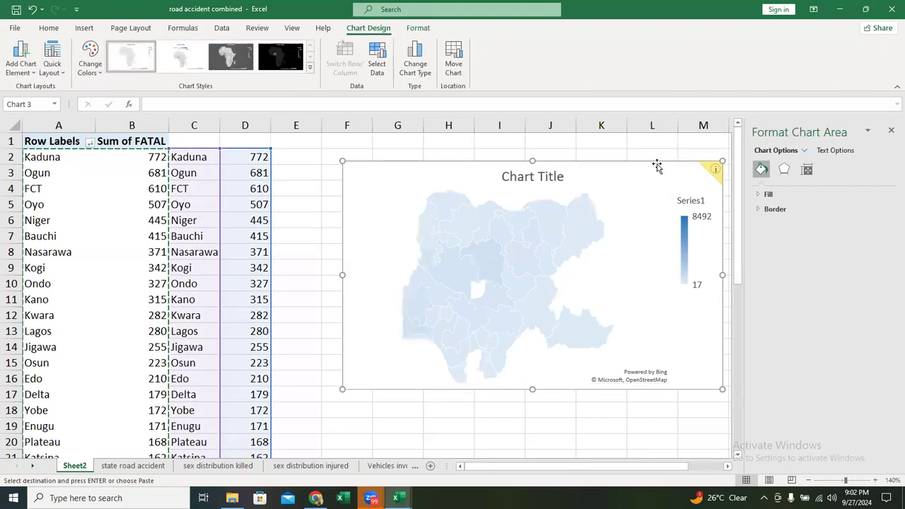
pyautogui.click(891, 131)
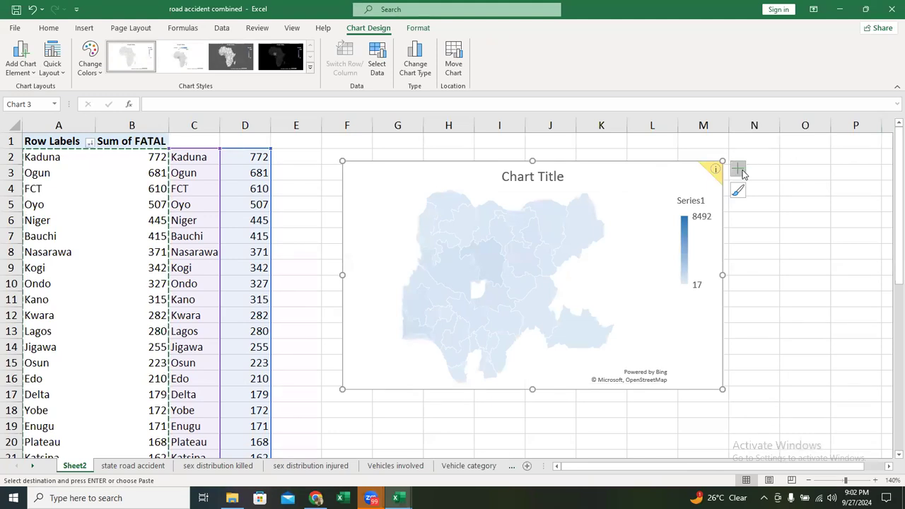
pyautogui.click(737, 169)
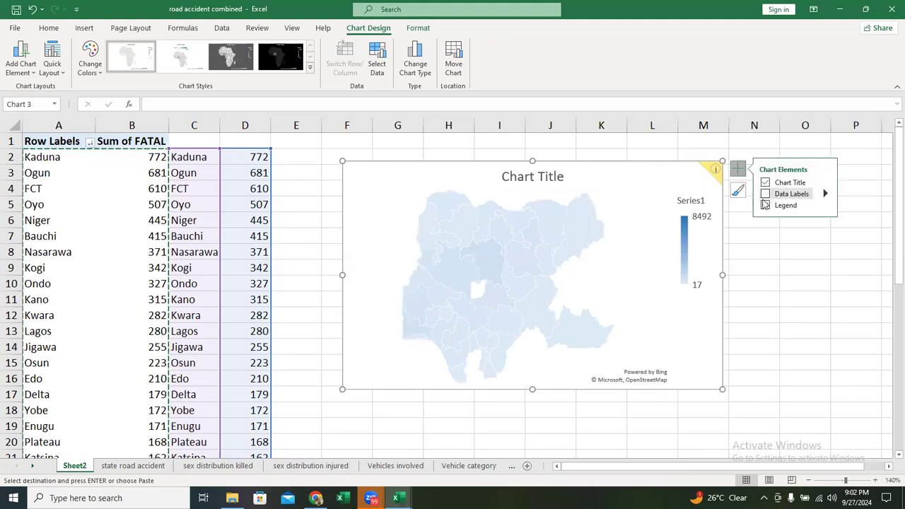
pyautogui.click(766, 196)
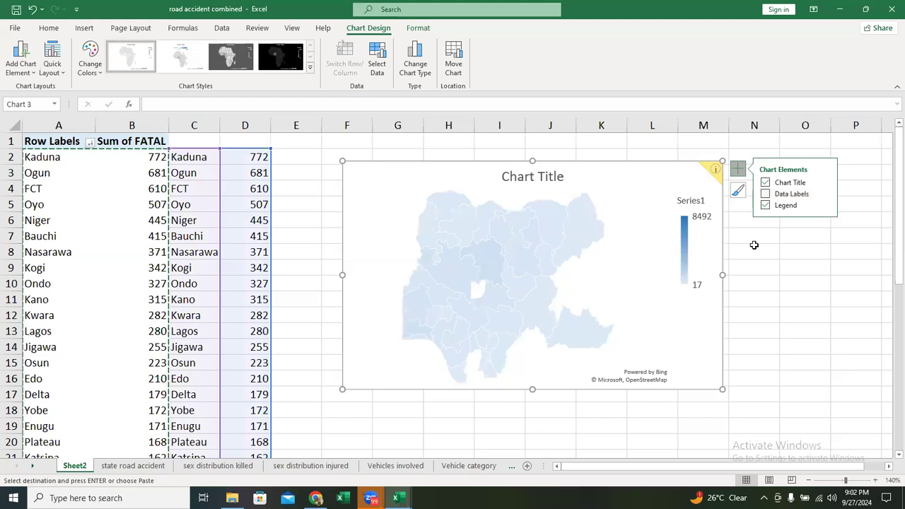
pyautogui.click(765, 195)
pyautogui.click(765, 194)
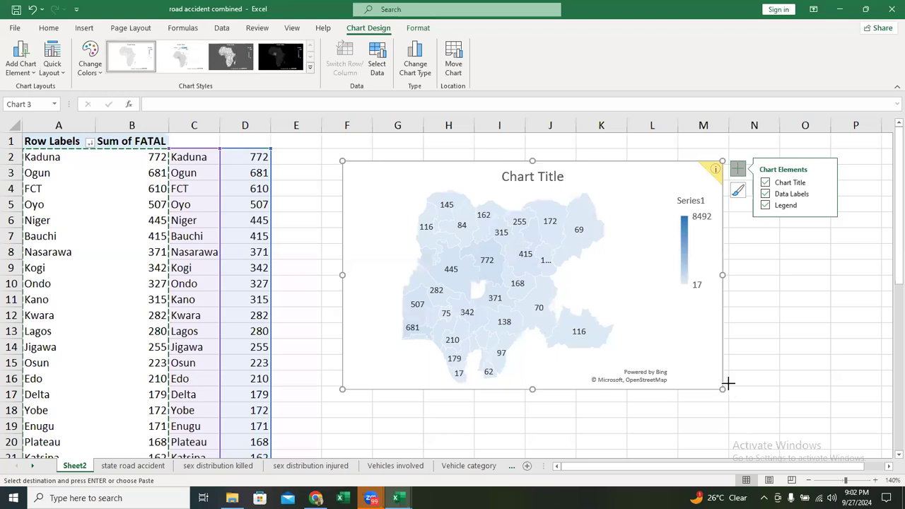
pyautogui.moveTo(722, 389); pyautogui.dragTo(833, 467)
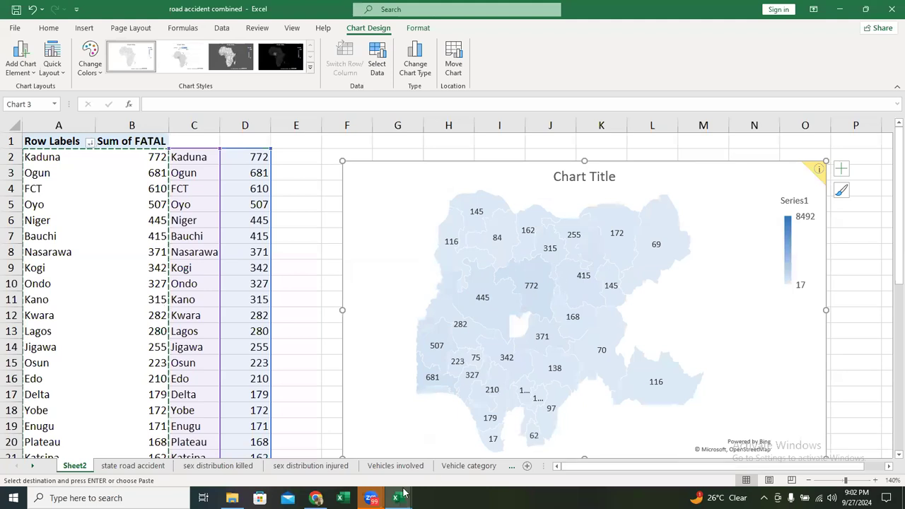
# - Examine the state values on the map and compare them with the listed fatal sums in the sheet
pyautogui.moveTo(518, 323)
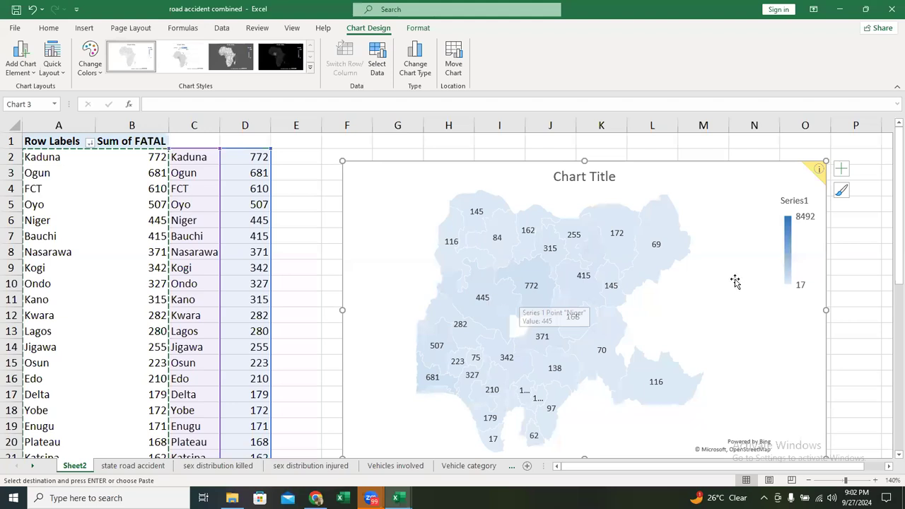
pyautogui.moveTo(658, 237)
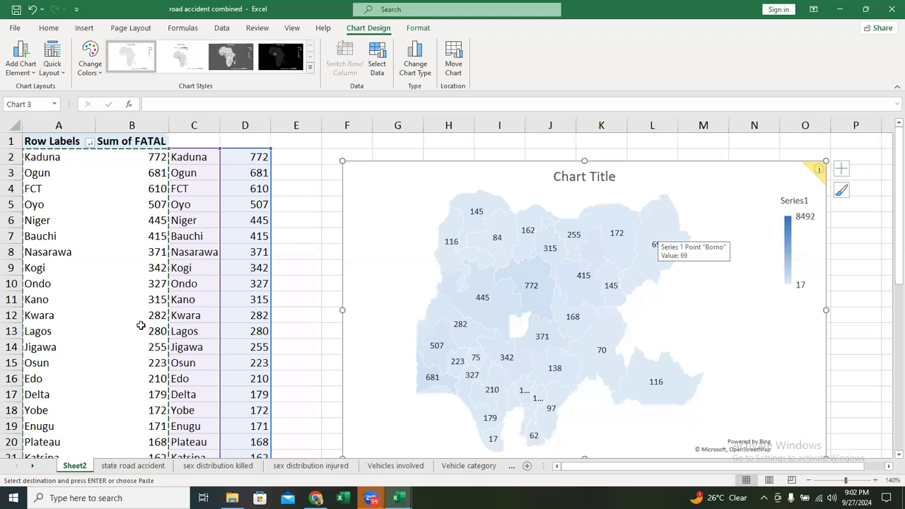
pyautogui.scroll(-6, 460, 317)
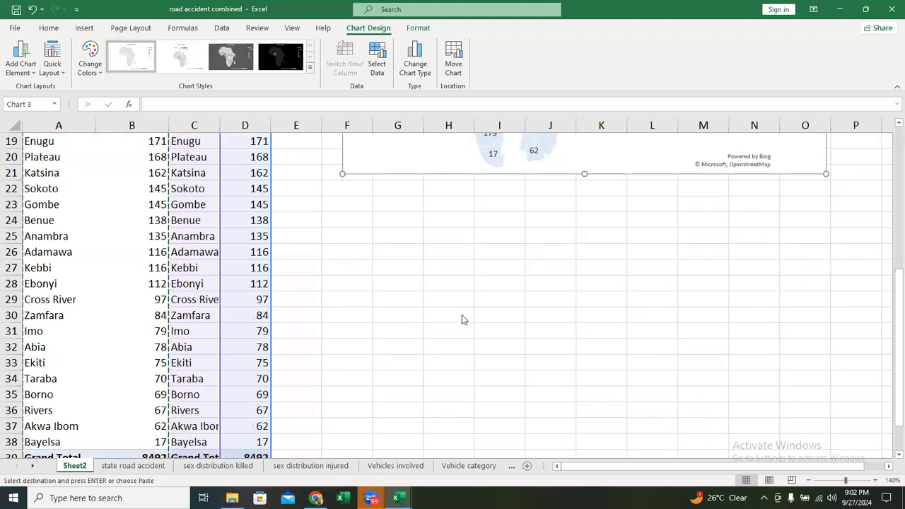
pyautogui.scroll(5, 463, 318)
pyautogui.scroll(2, 661, 255)
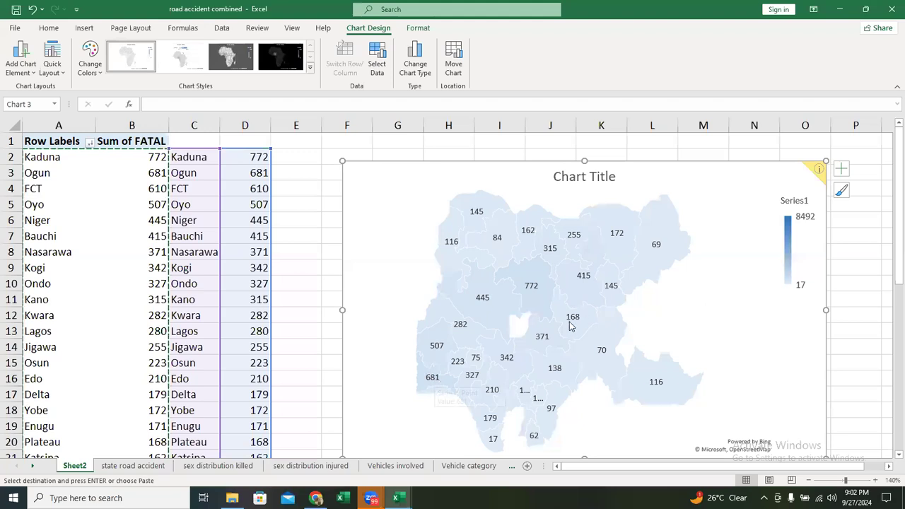
pyautogui.moveTo(566, 322)
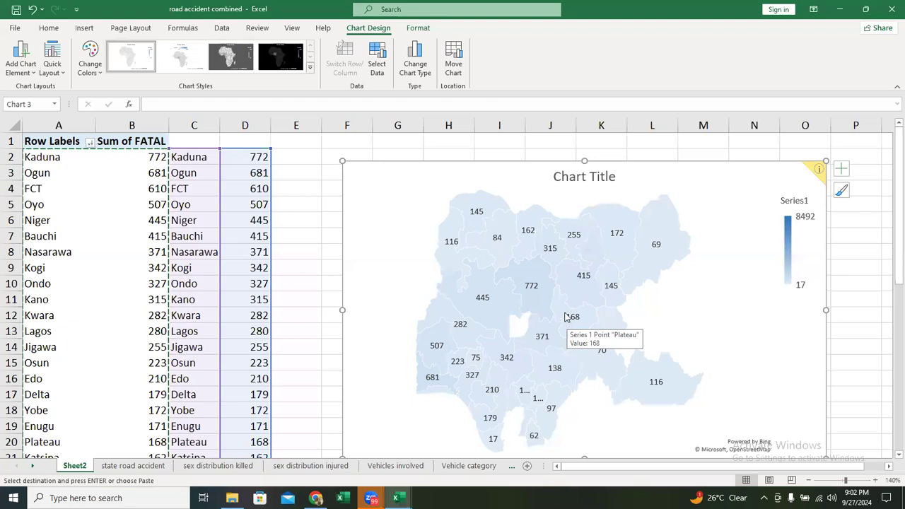
pyautogui.scroll(-1, 568, 315)
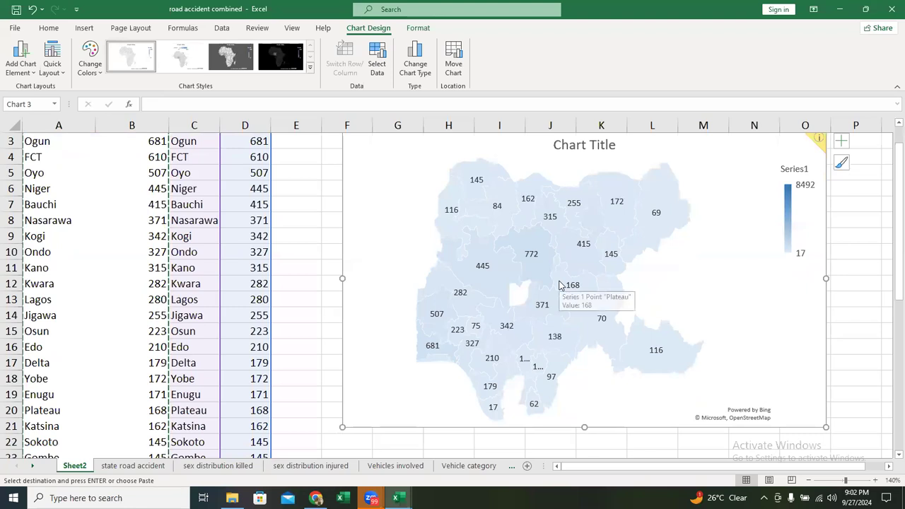
pyautogui.scroll(1, 559, 286)
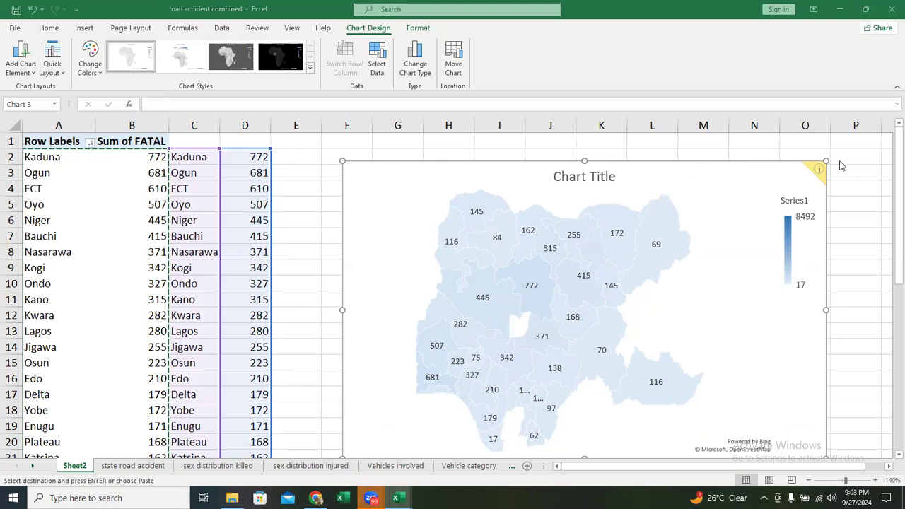
pyautogui.moveTo(581, 260)
pyautogui.moveTo(504, 275)
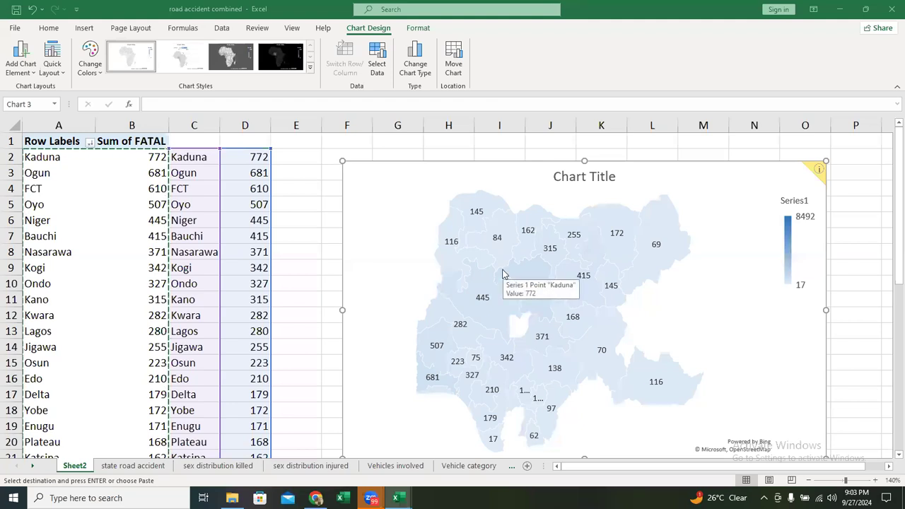
# - Delete the filled map chart from the sheet
pyautogui.click(732, 172)
pyautogui.press('Delete')
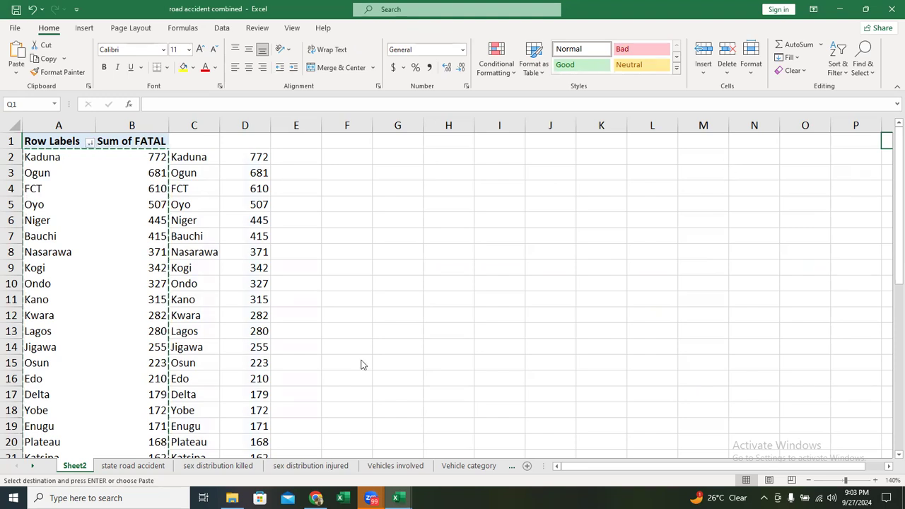
pyautogui.press('Escape')
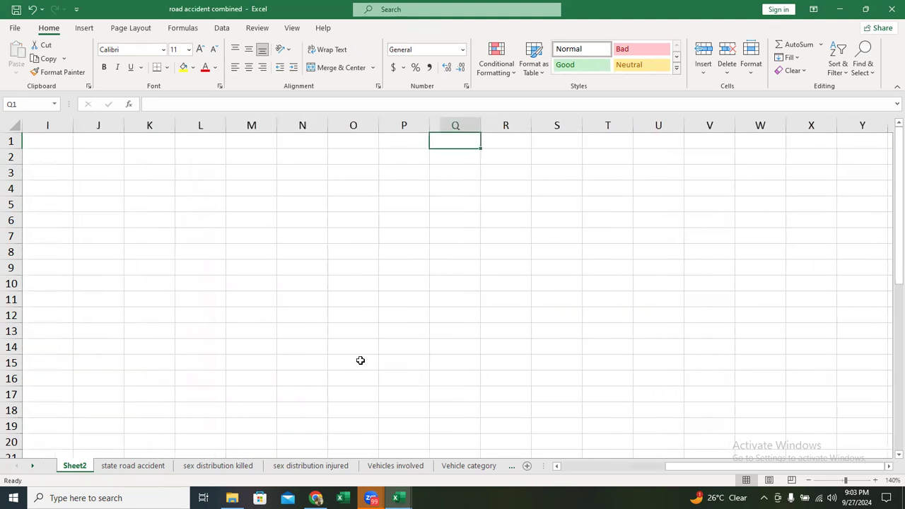
pyautogui.moveTo(767, 467); pyautogui.dragTo(714, 465)
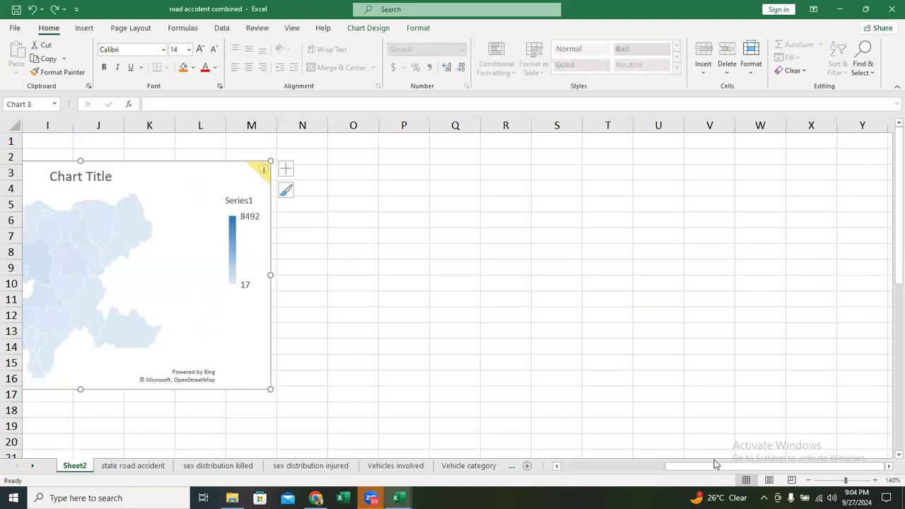
pyautogui.doubleClick(216, 172)
pyautogui.press('Delete')
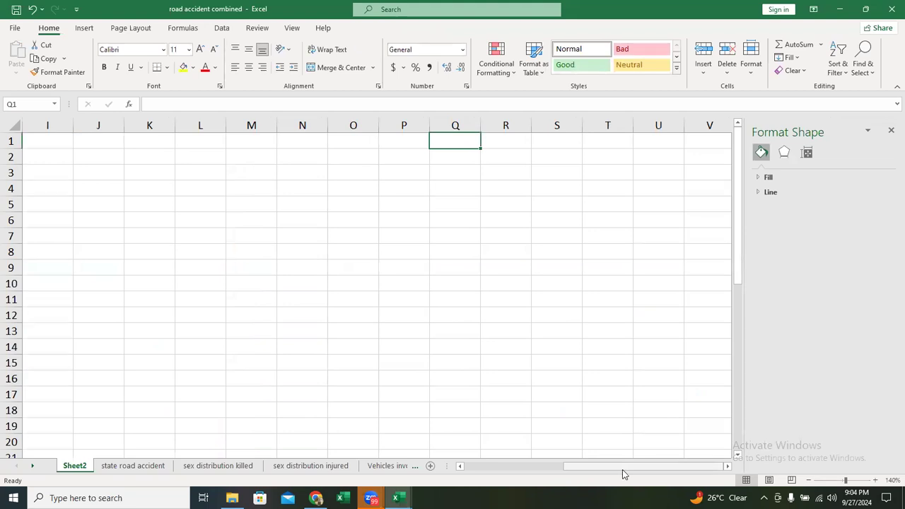
# - Clear the pasted state names and fatal sums from columns C and D, leaving the PivotTable in place
pyautogui.hscroll(-3, 624, 470)
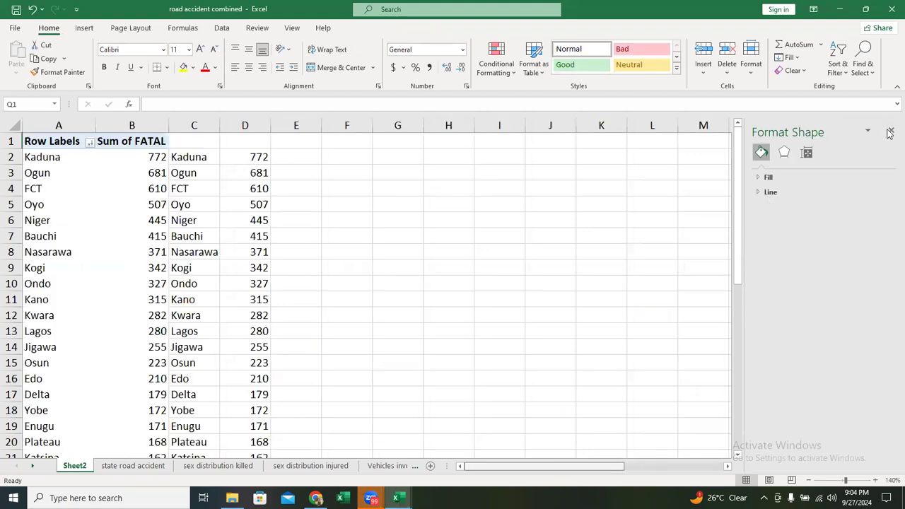
pyautogui.click(200, 158)
pyautogui.hotkey('shift', 'Right')
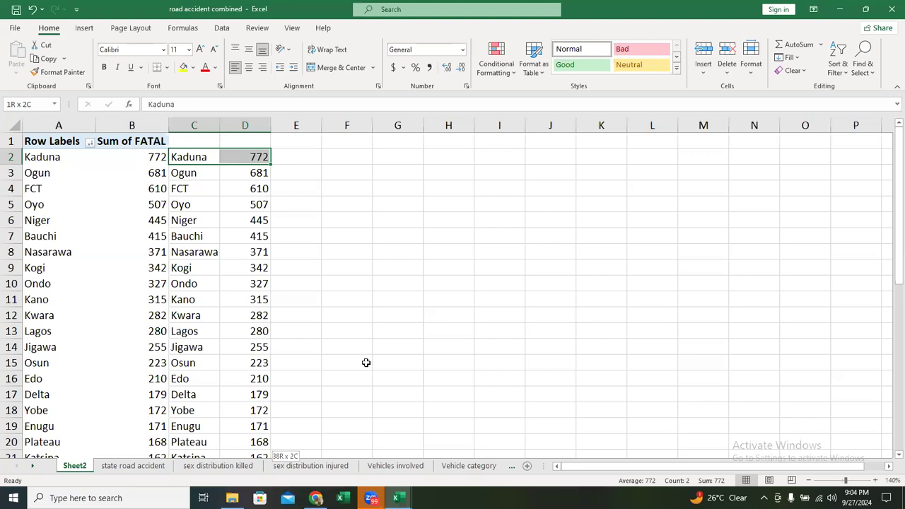
pyautogui.hotkey('ctrl', 'z')
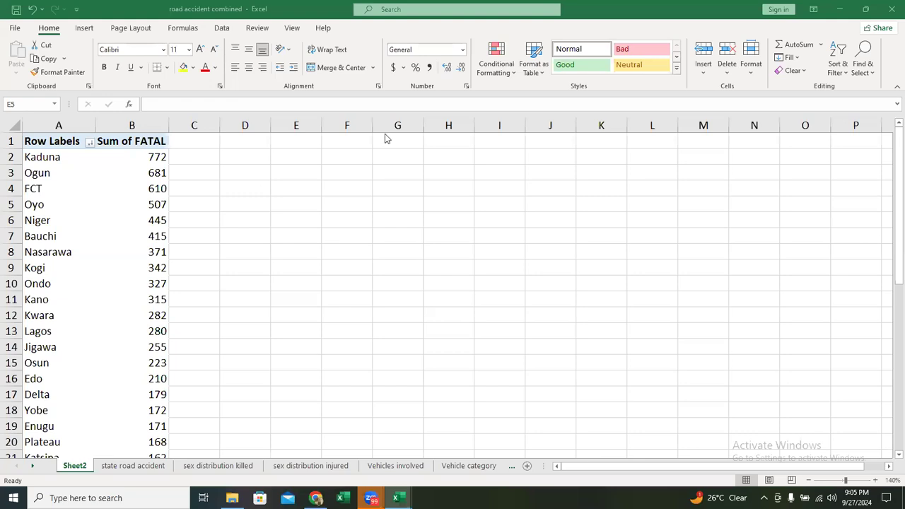
# - Filter the PivotTable to show only the top 10 states by Sum of FATAL
pyautogui.rightClick(59, 184)
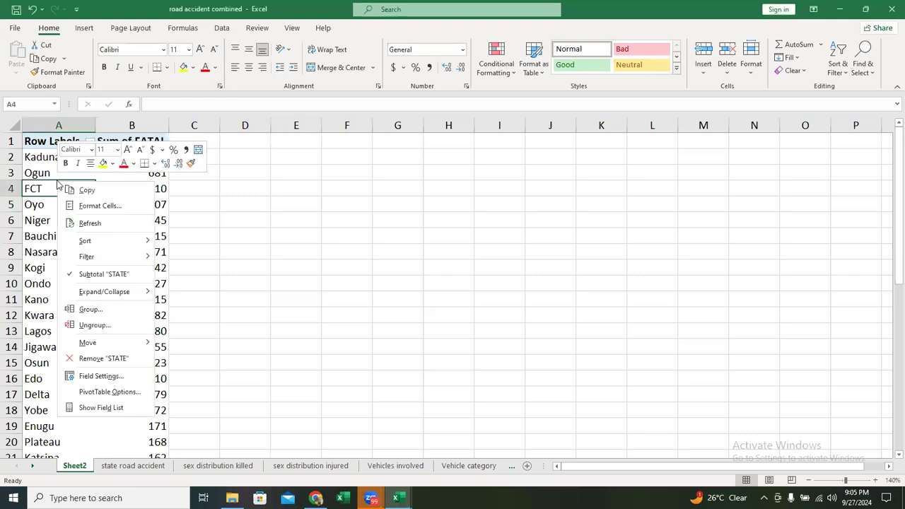
pyautogui.moveTo(132, 259)
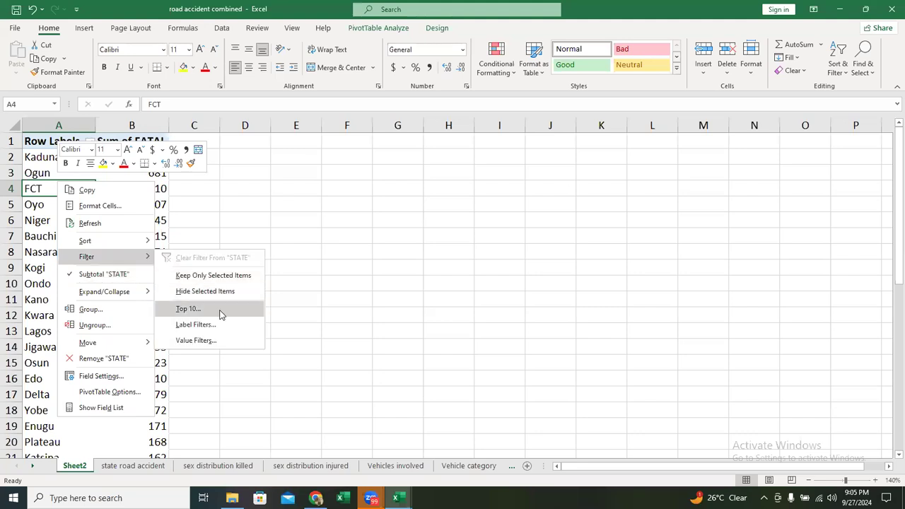
pyautogui.click(220, 311)
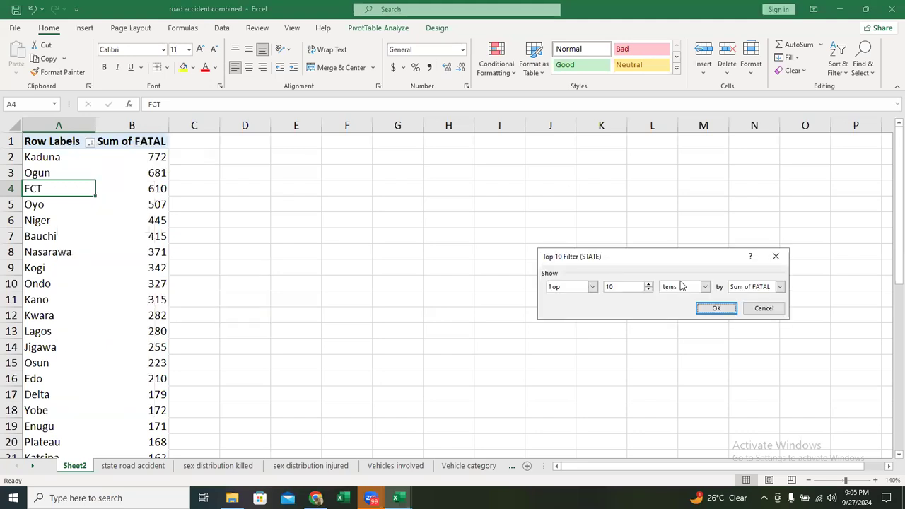
pyautogui.click(866, 158)
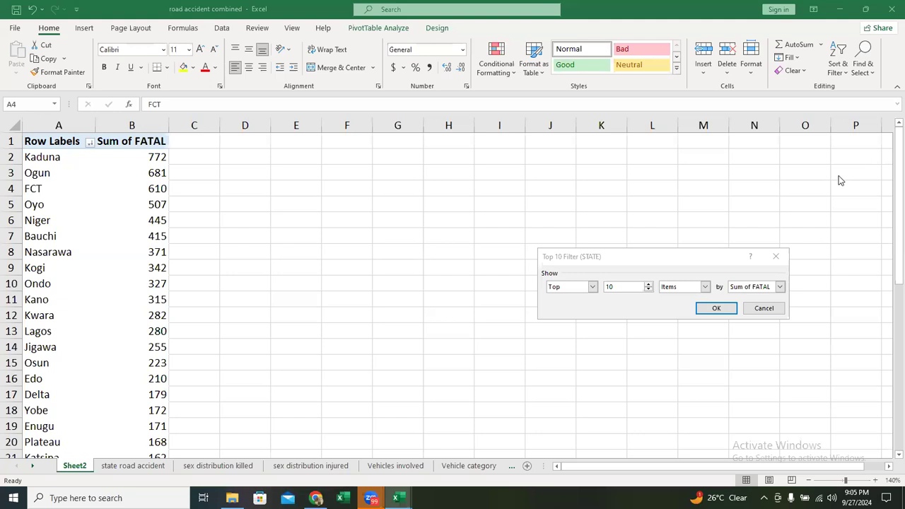
pyautogui.click(717, 304)
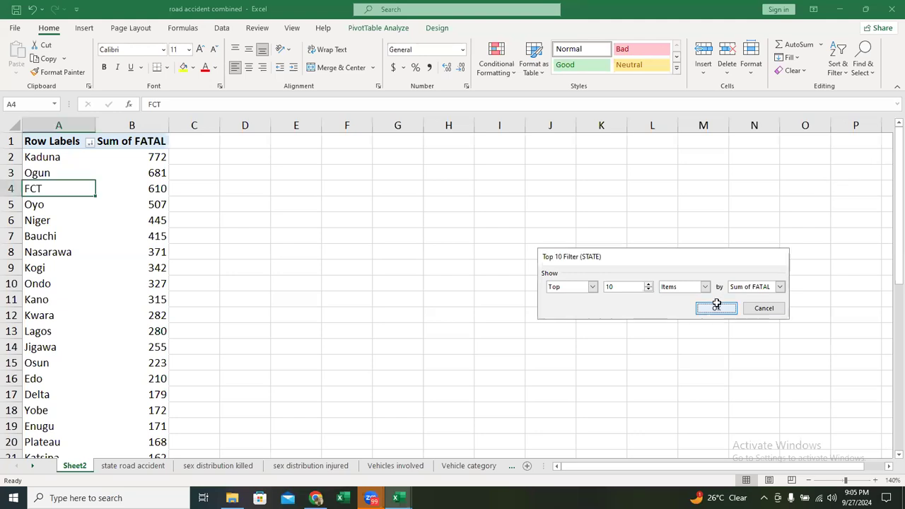
pyautogui.doubleClick(720, 302)
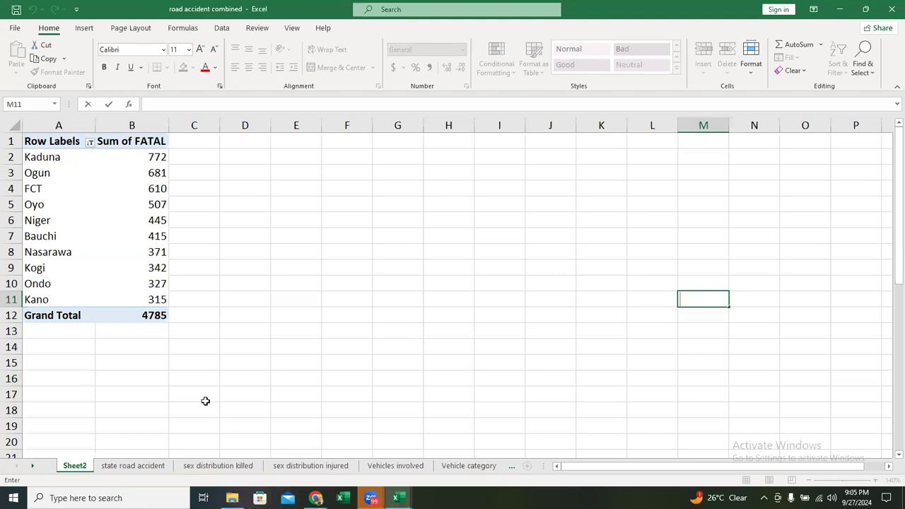
# - Insert a clustered bar PivotChart from the filtered fatal accident PivotTable
pyautogui.click(84, 27)
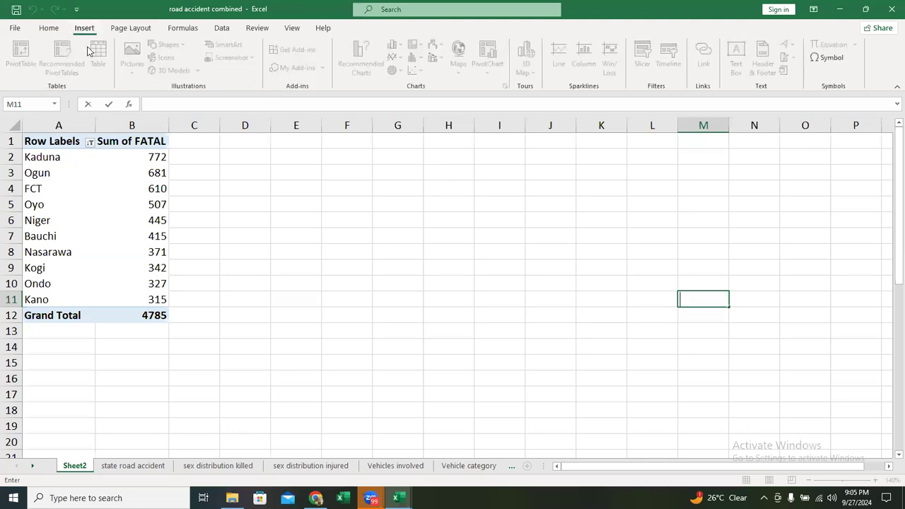
pyautogui.click(112, 222)
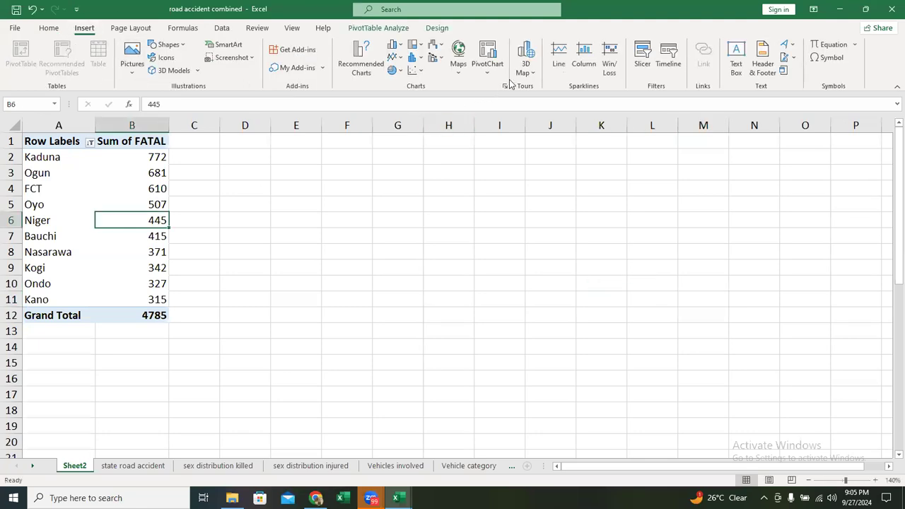
pyautogui.click(504, 87)
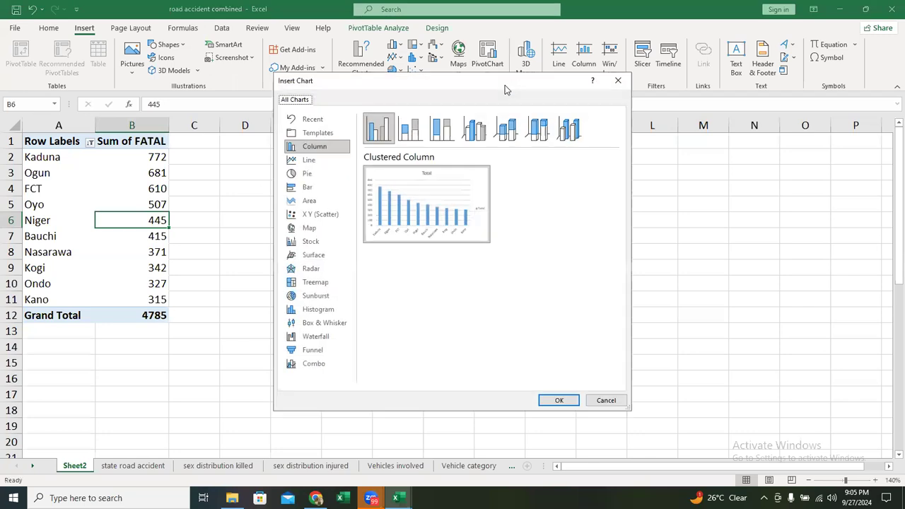
pyautogui.click(317, 190)
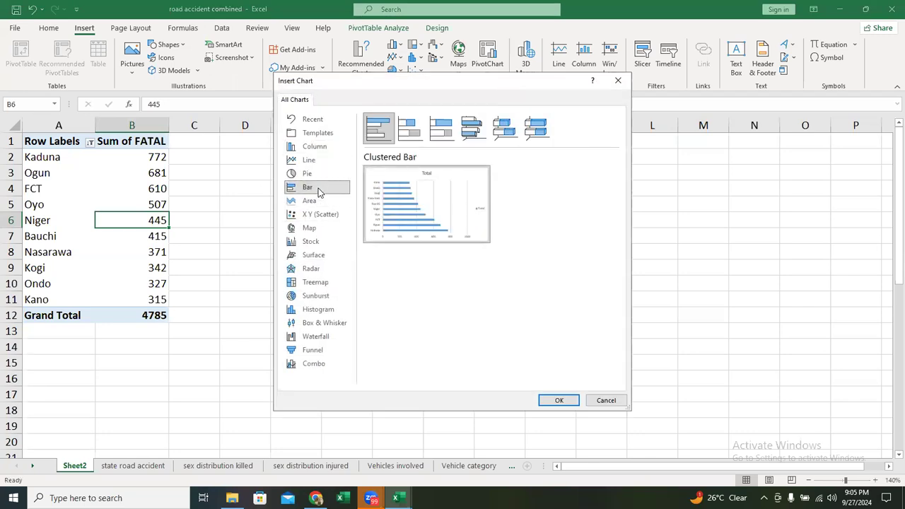
pyautogui.click(560, 399)
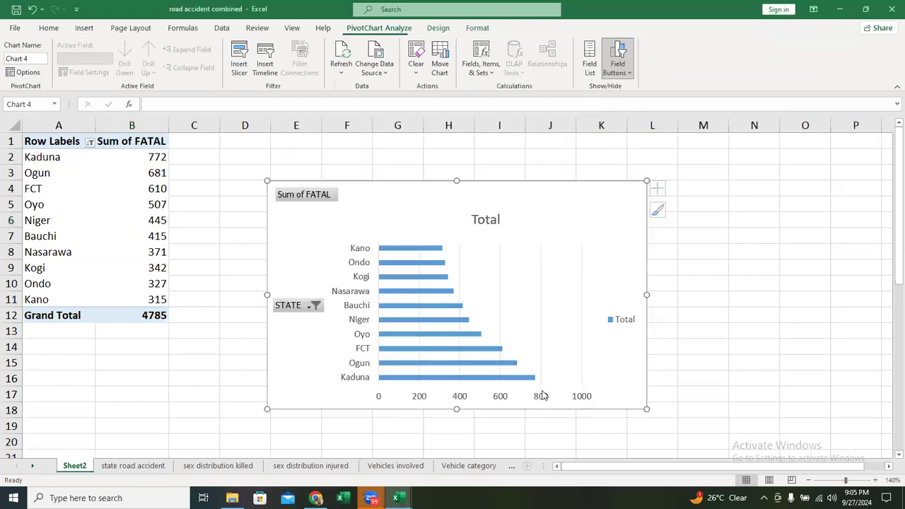
# - Sort the PivotTable's Sum of FATAL values from largest to smallest
pyautogui.rightClick(134, 192)
pyautogui.moveTo(241, 273)
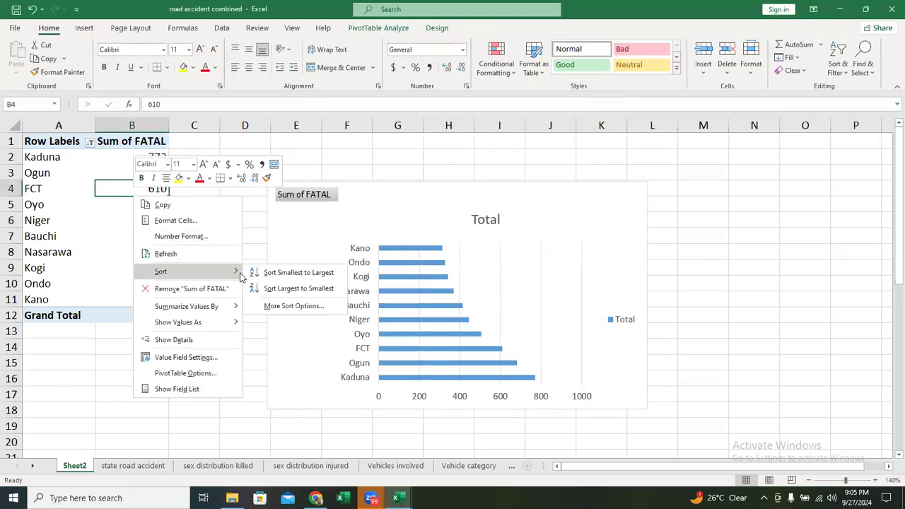
pyautogui.click(279, 286)
# - Sort the Sum of FATAL values from smallest to largest and move the bar chart closer to the PivotTable
pyautogui.click(122, 223)
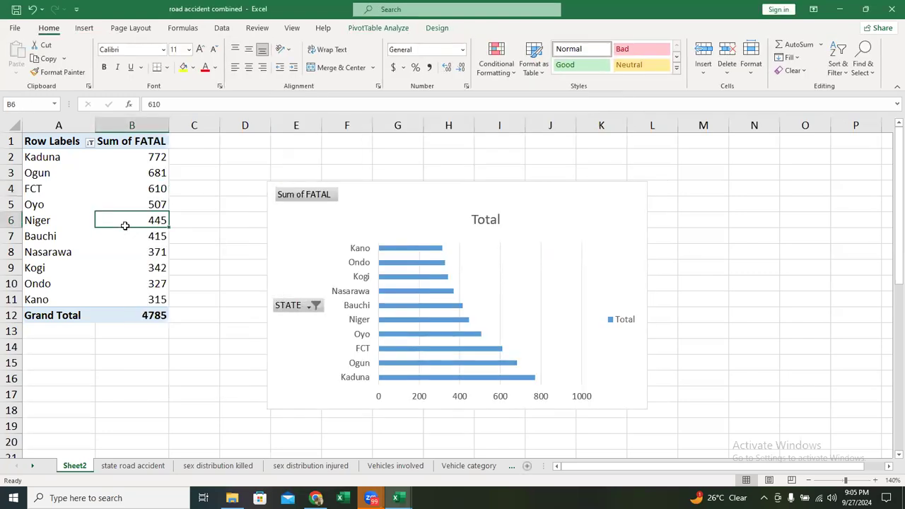
pyautogui.rightClick(122, 224)
pyautogui.moveTo(195, 304)
pyautogui.click(267, 303)
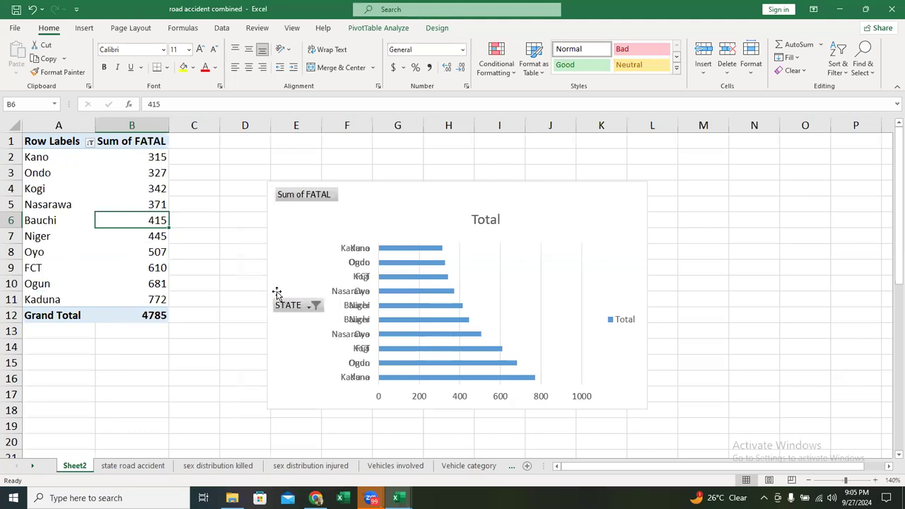
pyautogui.click(448, 191)
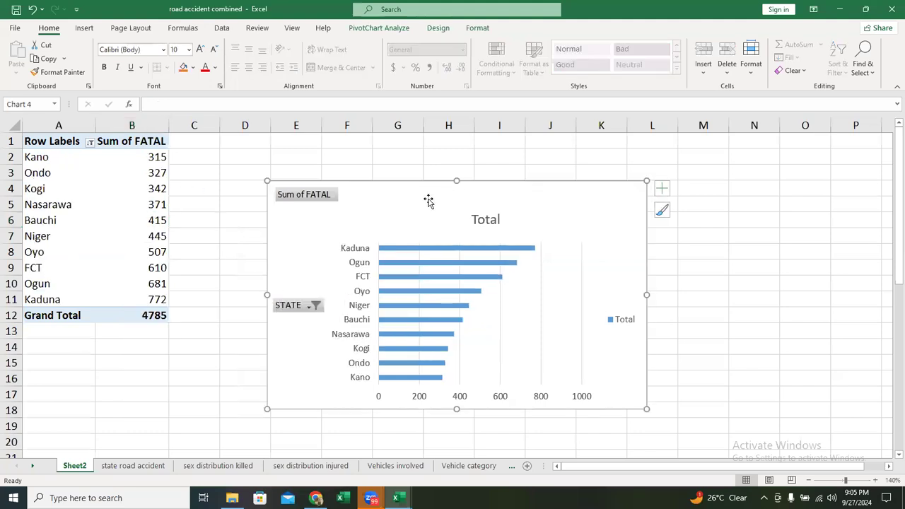
pyautogui.moveTo(429, 196); pyautogui.dragTo(367, 172)
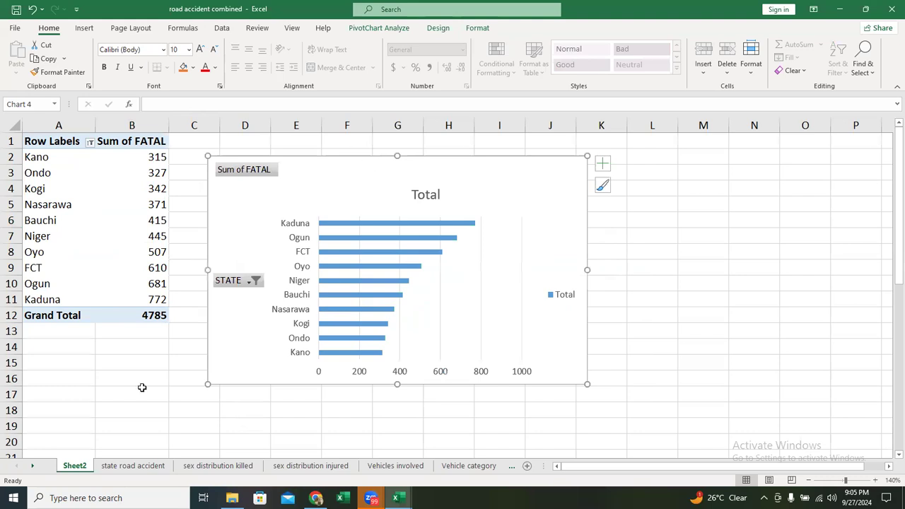
# - Create a PivotTable on a new worksheet from the state road accident data, with STATE as rows and the sum of NUMBER KILLED as values
pyautogui.click(131, 466)
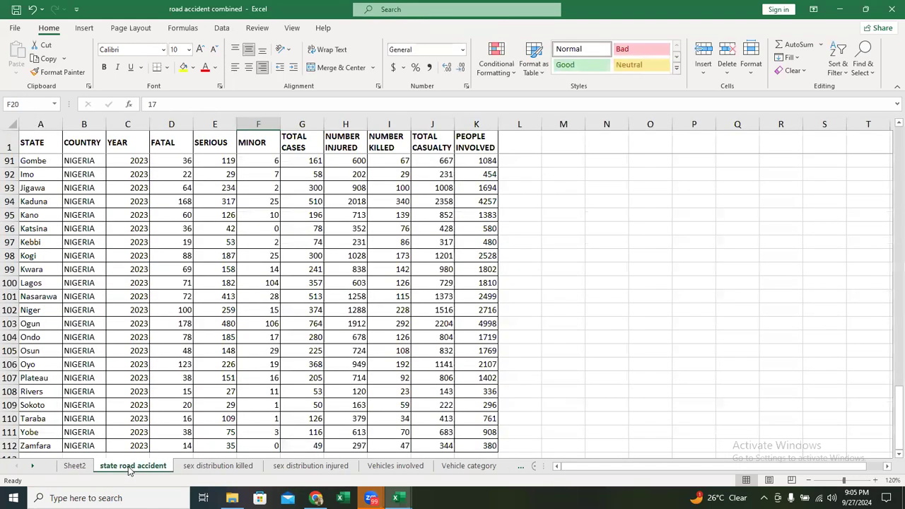
pyautogui.click(126, 254)
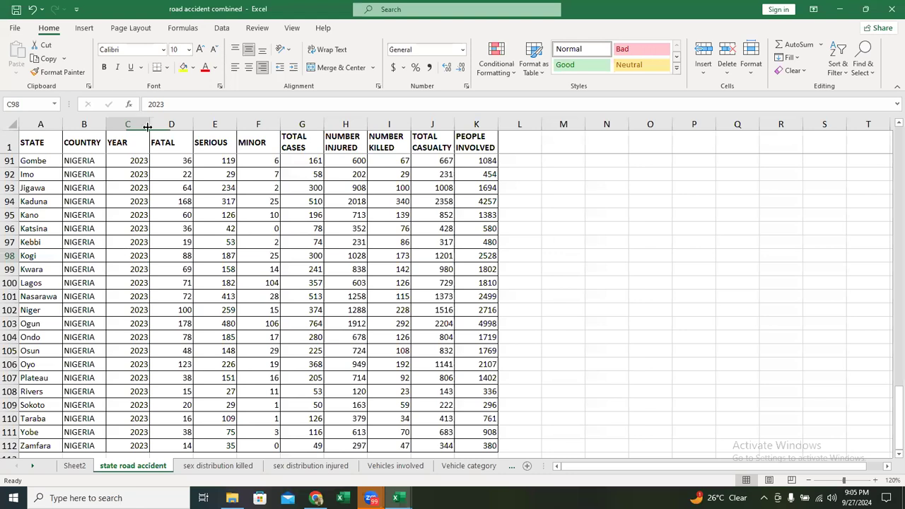
pyautogui.click(87, 29)
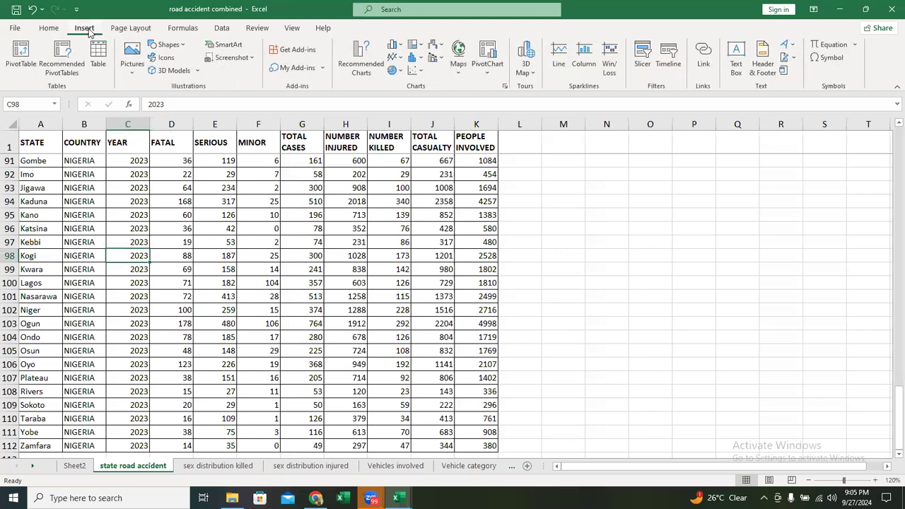
pyautogui.click(23, 66)
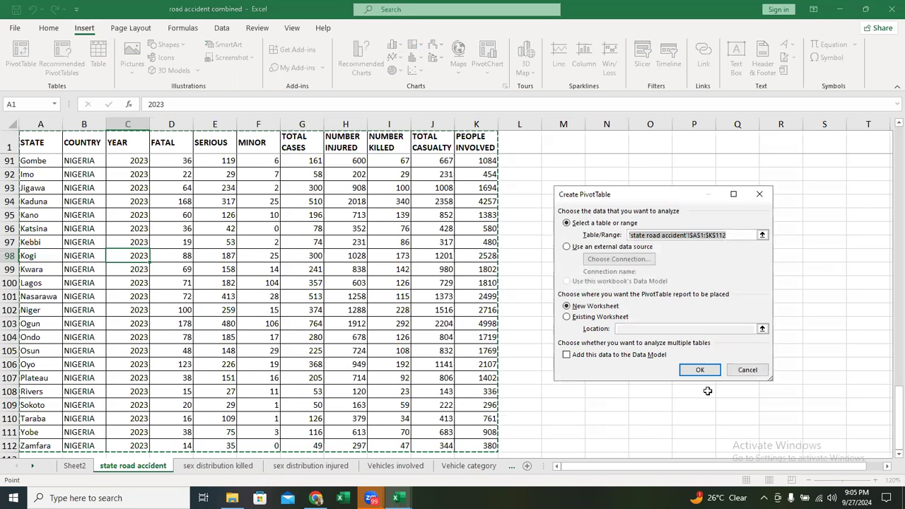
pyautogui.click(702, 370)
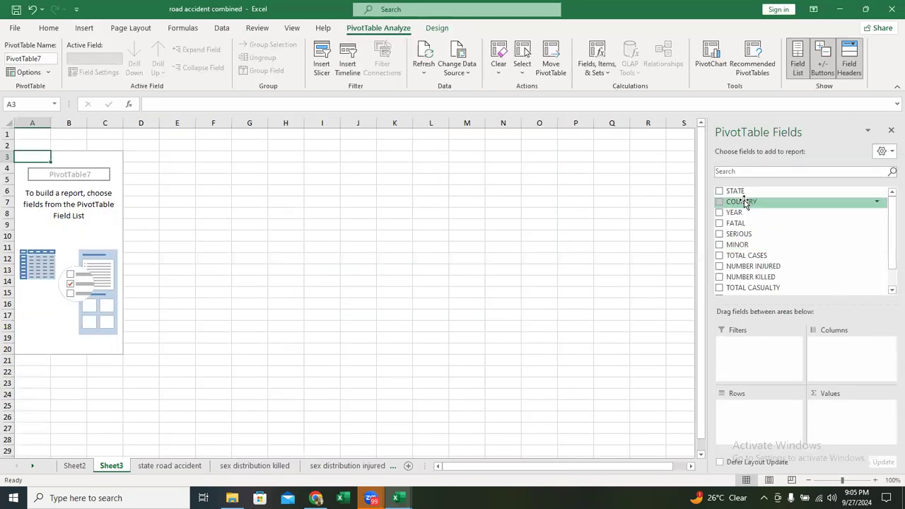
pyautogui.moveTo(750, 191); pyautogui.dragTo(758, 416)
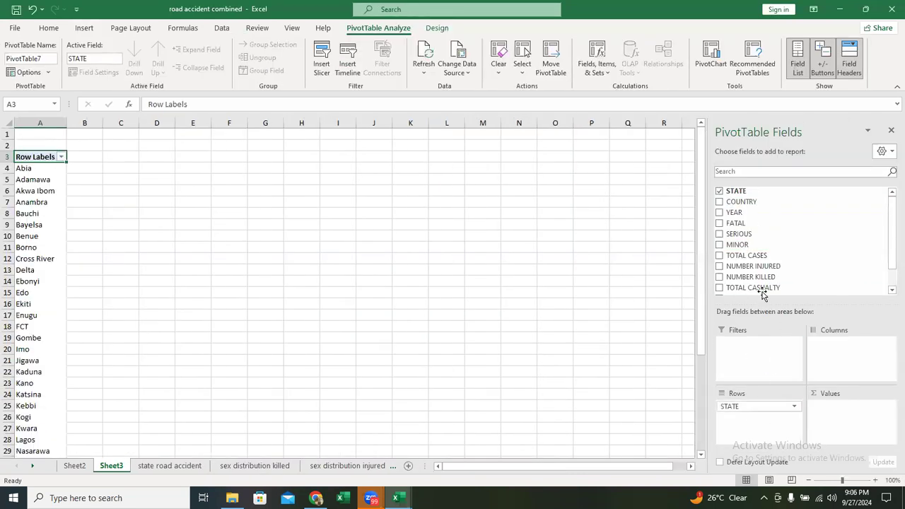
pyautogui.moveTo(775, 279); pyautogui.dragTo(849, 425)
# - Filter the new PivotTable to the top 10 states by Sum of NUMBER KILLED
pyautogui.rightClick(43, 252)
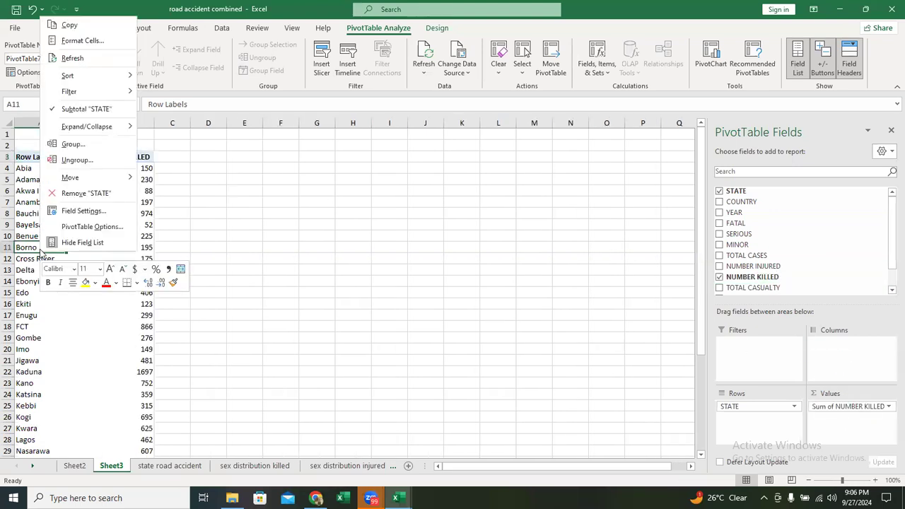
pyautogui.moveTo(106, 91)
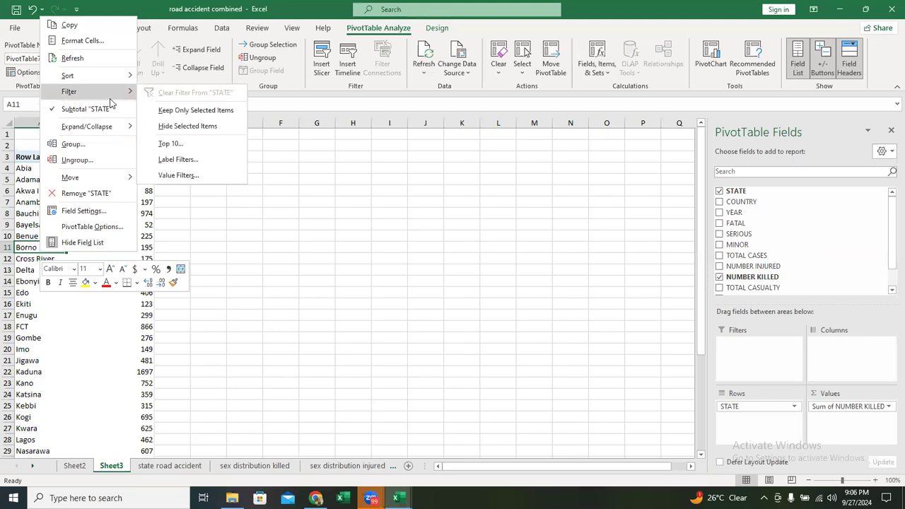
pyautogui.click(196, 146)
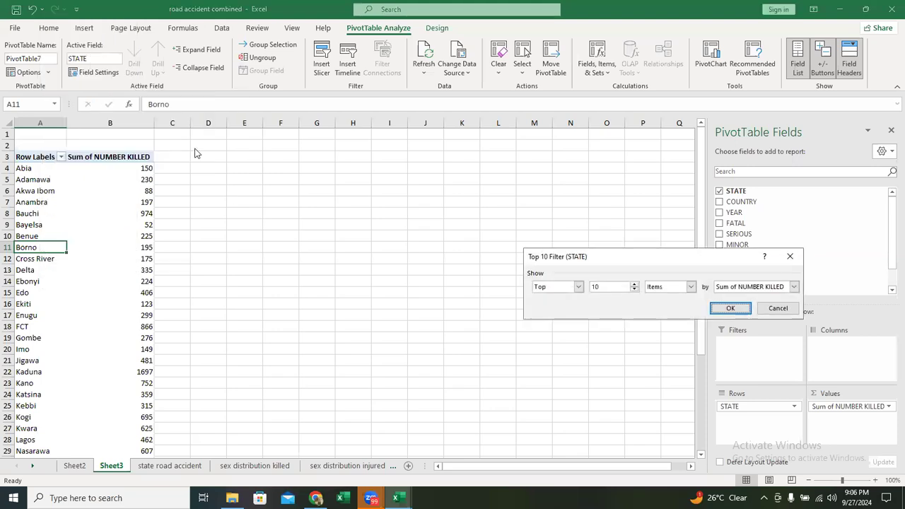
pyautogui.press('Return')
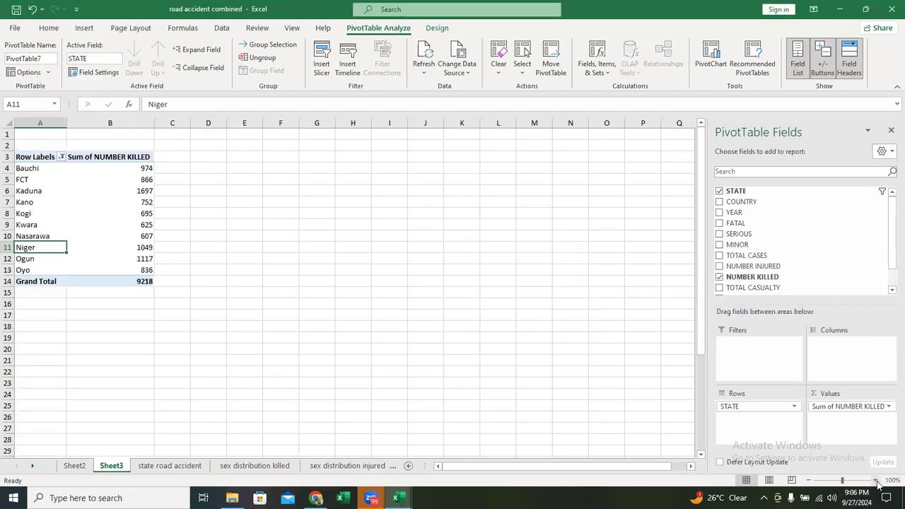
# - Insert a clustered column PivotChart of the number killed in the top 10 states
pyautogui.click(876, 481)
pyautogui.click(875, 480)
pyautogui.click(876, 480)
pyautogui.click(875, 480)
pyautogui.scroll(2, 430, 288)
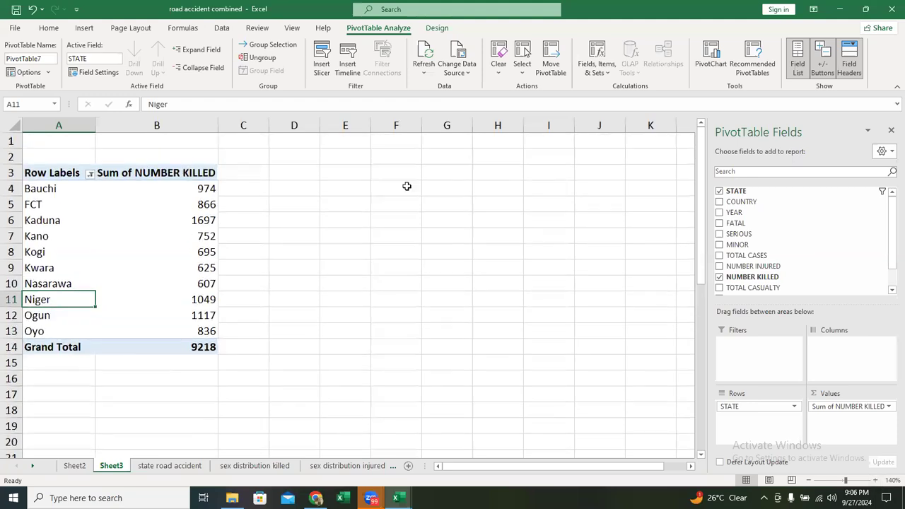
pyautogui.click(86, 28)
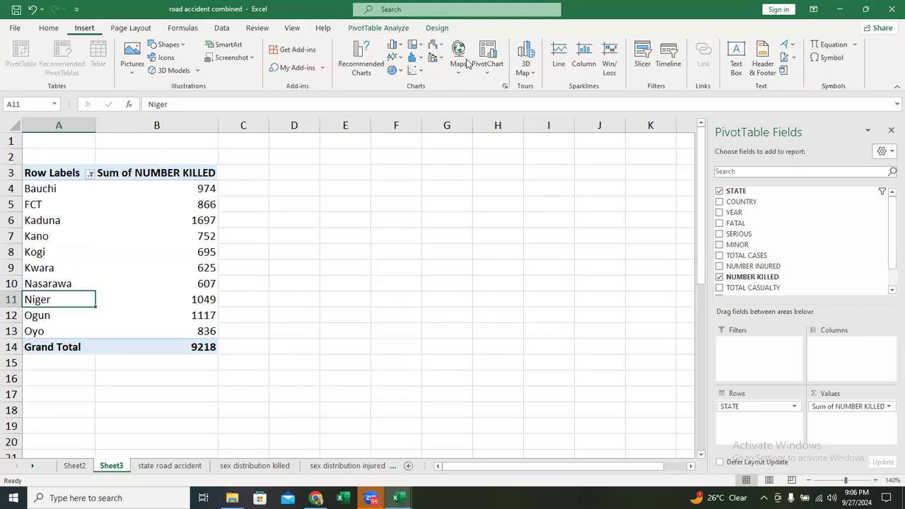
pyautogui.click(505, 86)
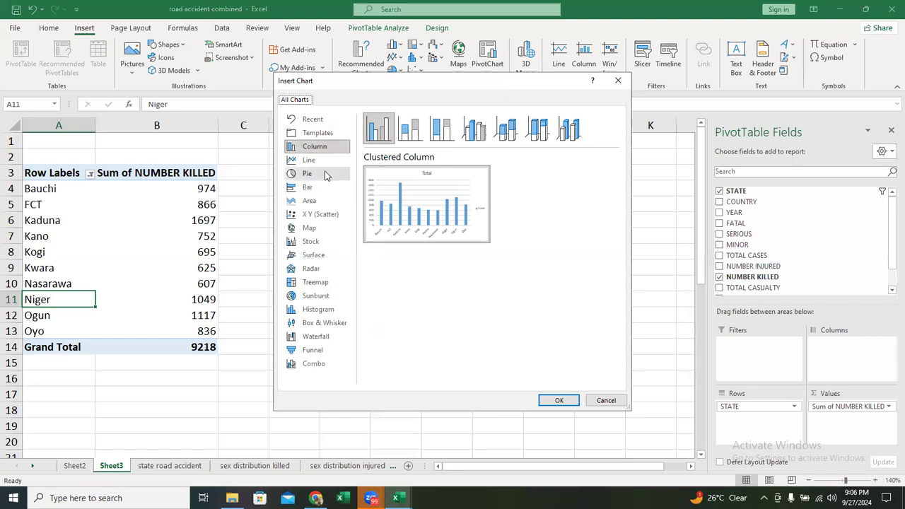
pyautogui.click(575, 401)
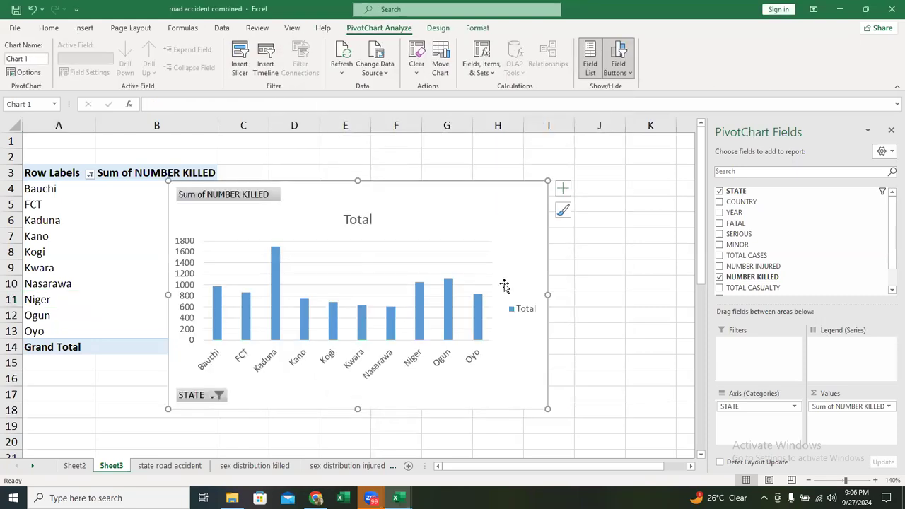
# - Move the column chart clear of the PivotTable, to about columns D to K, and hide the field list
pyautogui.moveTo(422, 198); pyautogui.dragTo(537, 195)
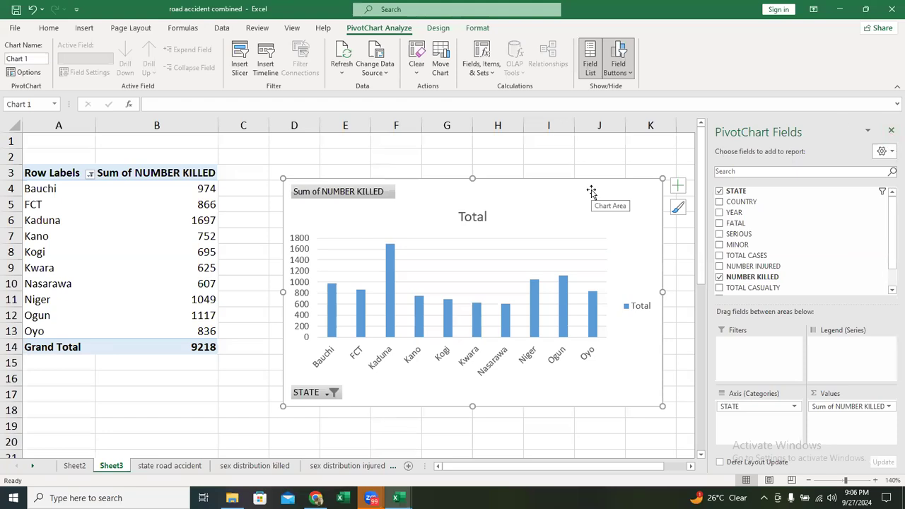
pyautogui.click(891, 133)
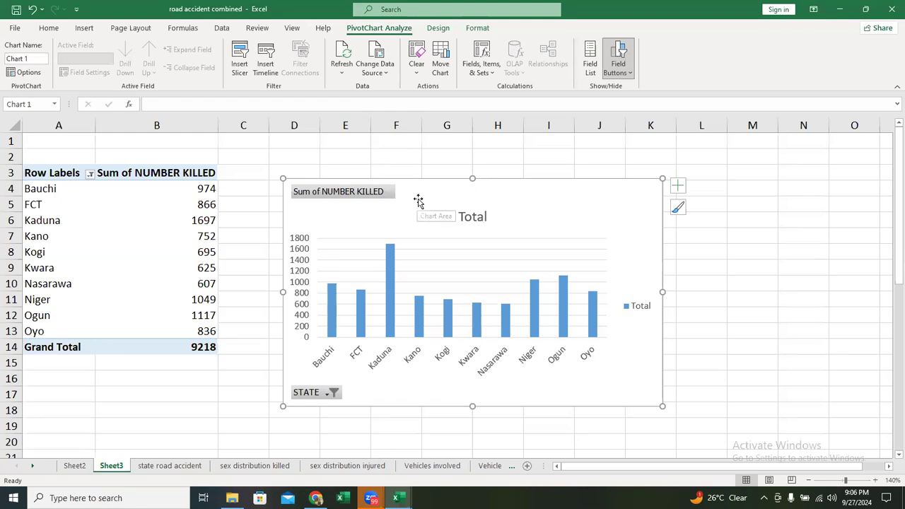
pyautogui.click(111, 203)
pyautogui.click(423, 206)
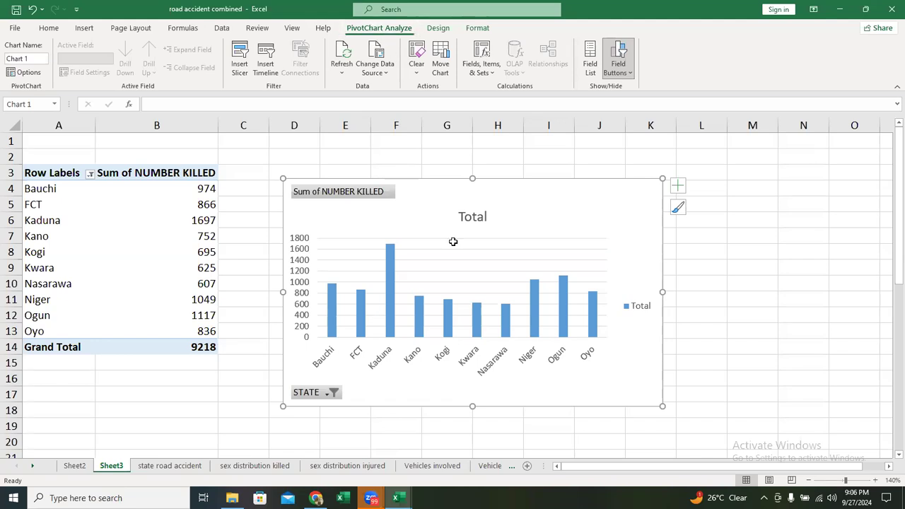
pyautogui.click(103, 259)
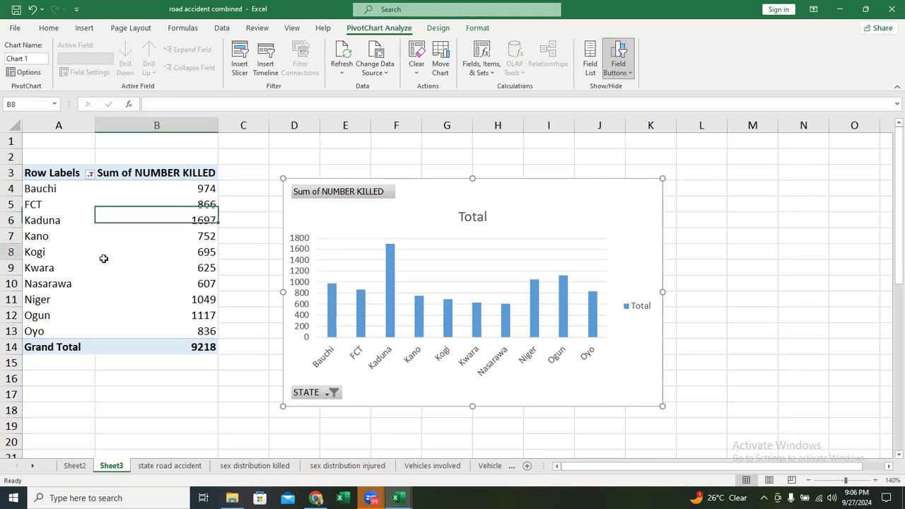
pyautogui.click(585, 223)
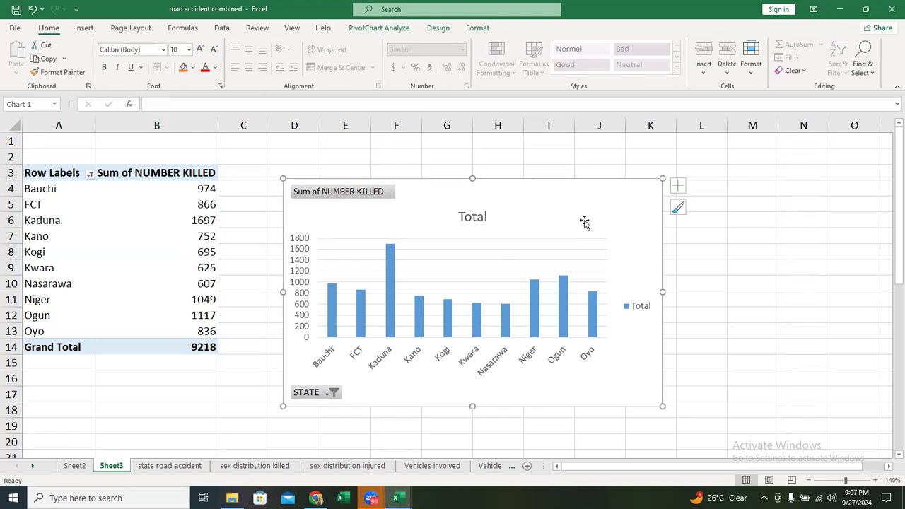
pyautogui.click(375, 29)
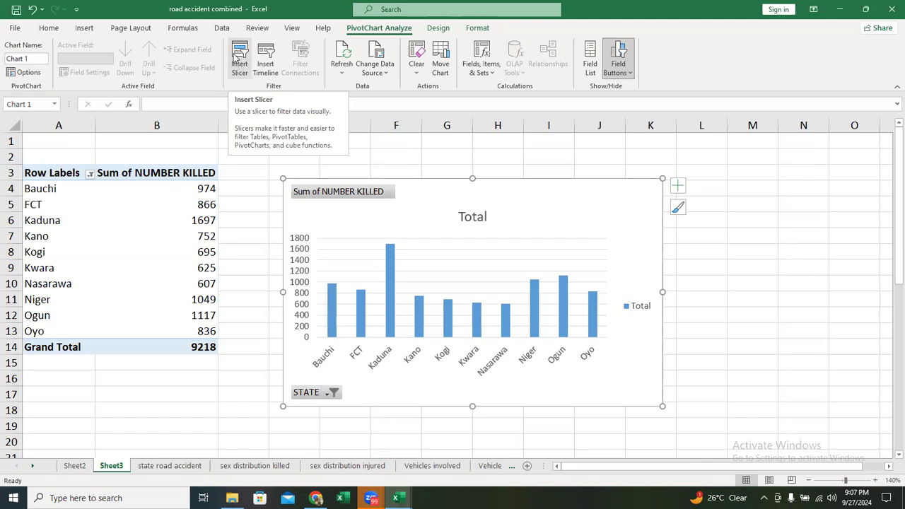
pyautogui.click(239, 68)
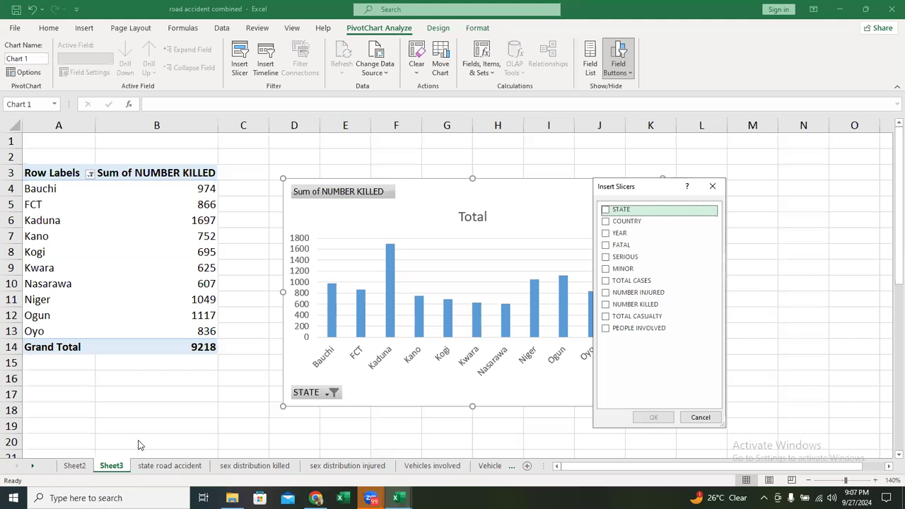
pyautogui.click(701, 418)
# - Examine the column headers of the state road accident sheet and return to Sheet3
pyautogui.click(163, 467)
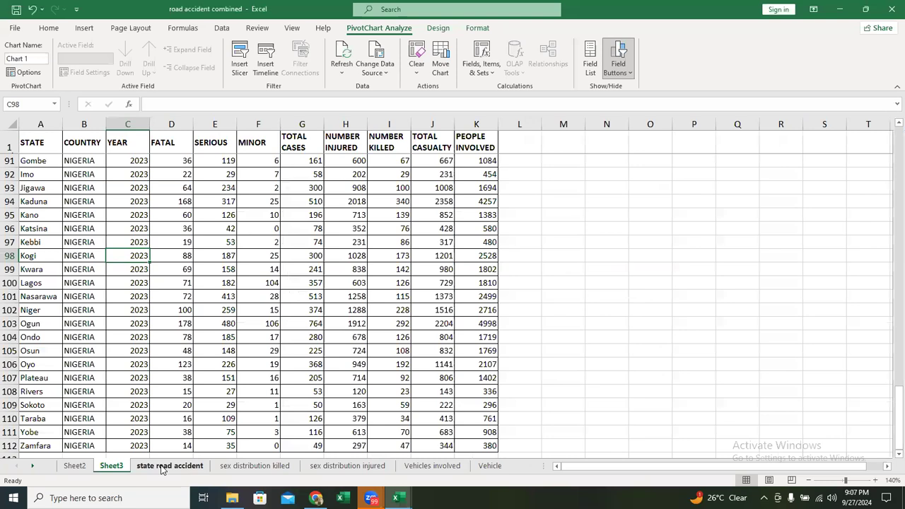
pyautogui.click(31, 141)
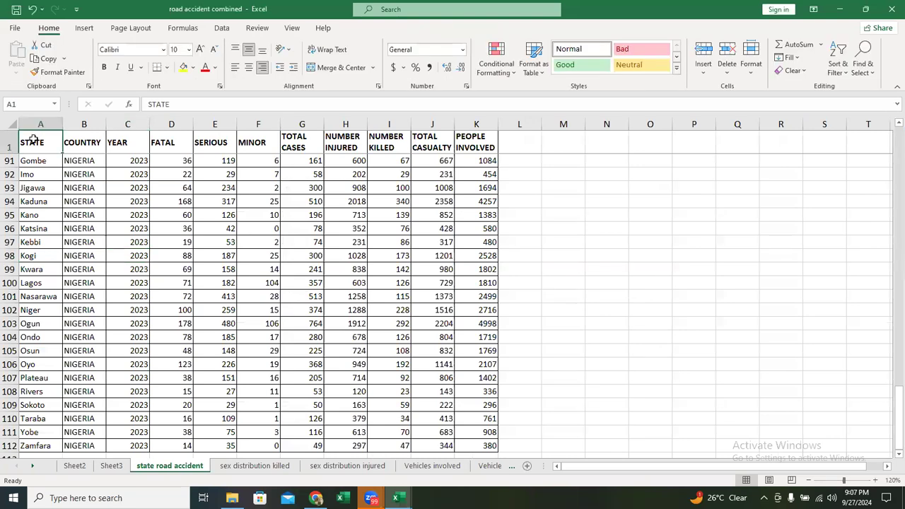
pyautogui.moveTo(31, 140); pyautogui.dragTo(345, 142)
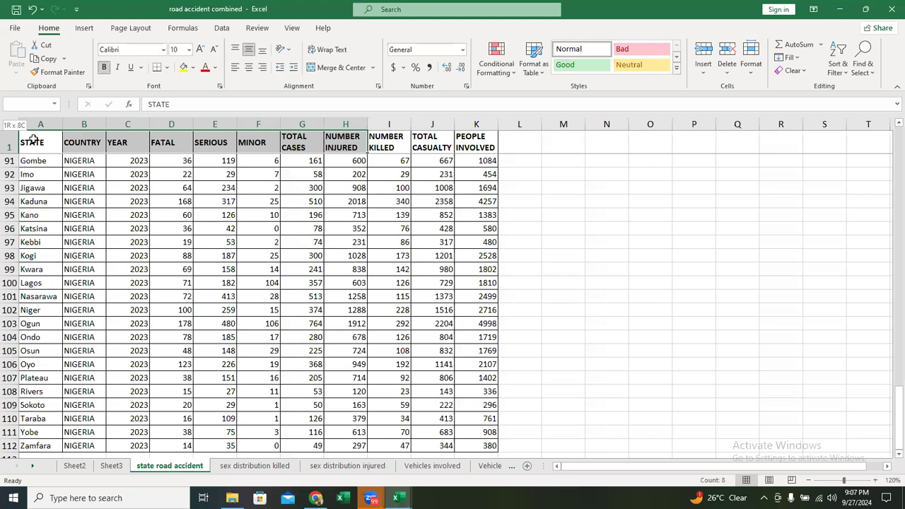
pyautogui.hotkey('shift', 'Right')
pyautogui.hotkey('shift', 'Right')
pyautogui.hotkey('shift', 'Right')
pyautogui.hotkey('shift', 'Right')
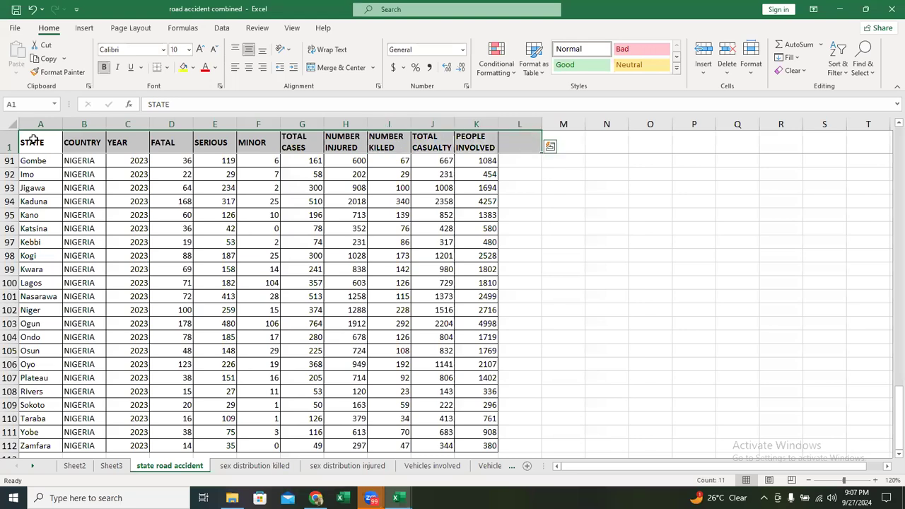
pyautogui.click(141, 284)
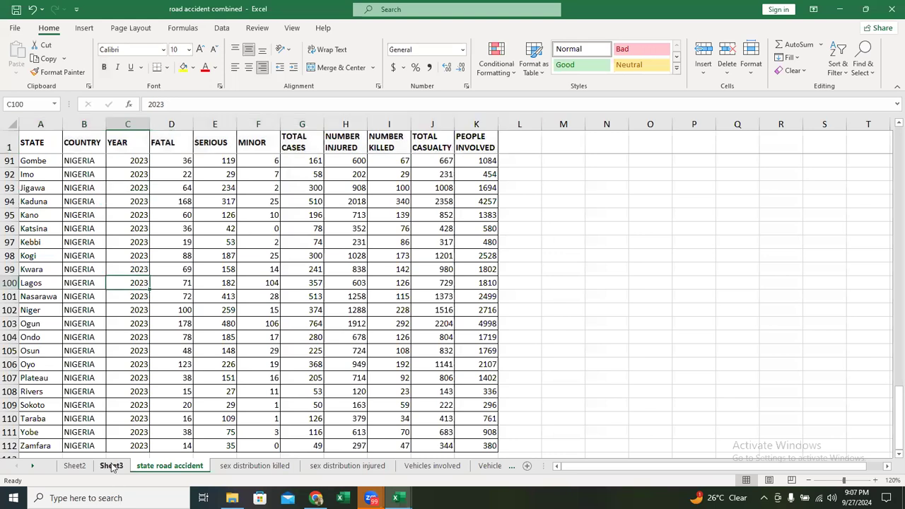
pyautogui.click(111, 466)
# - Insert a YEAR slicer for the number-killed PivotChart and delete it again
pyautogui.click(549, 210)
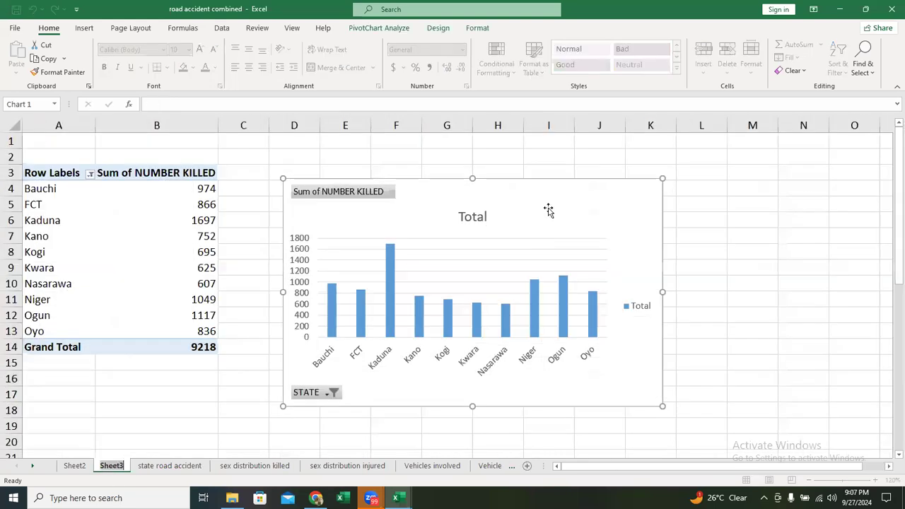
pyautogui.click(375, 27)
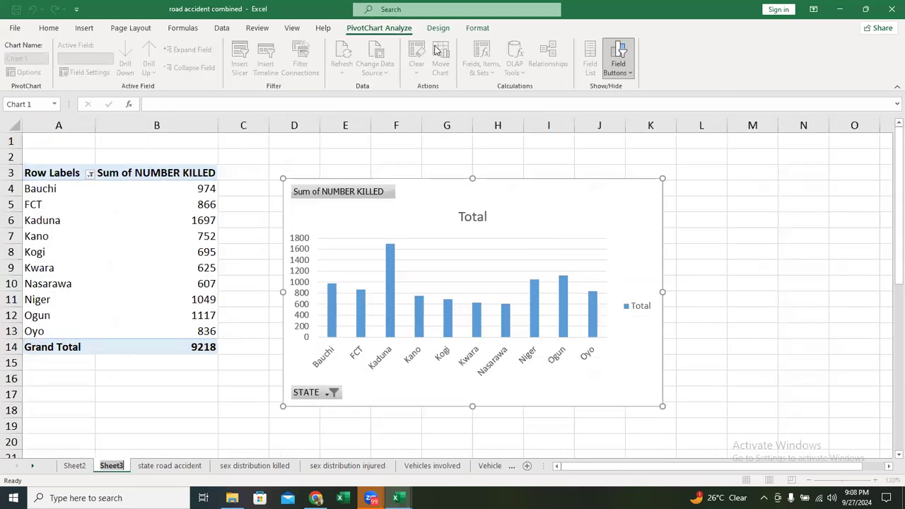
pyautogui.click(239, 68)
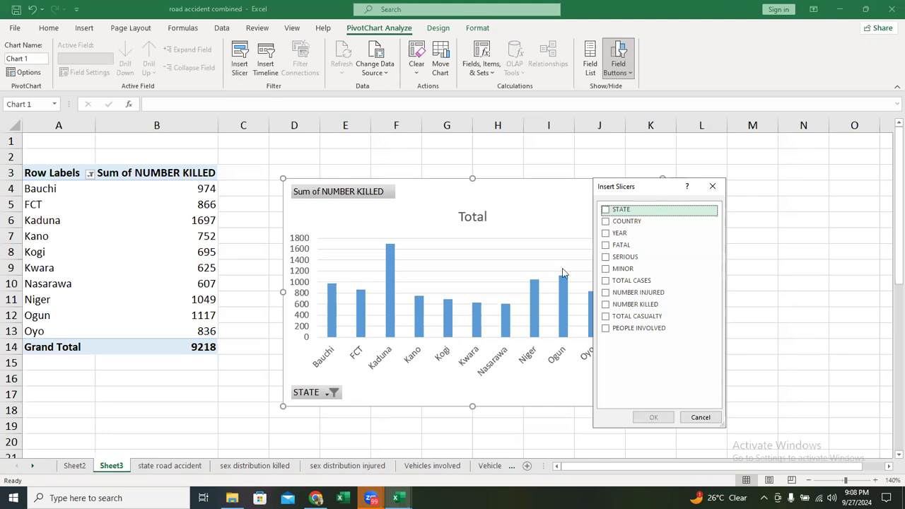
pyautogui.click(606, 234)
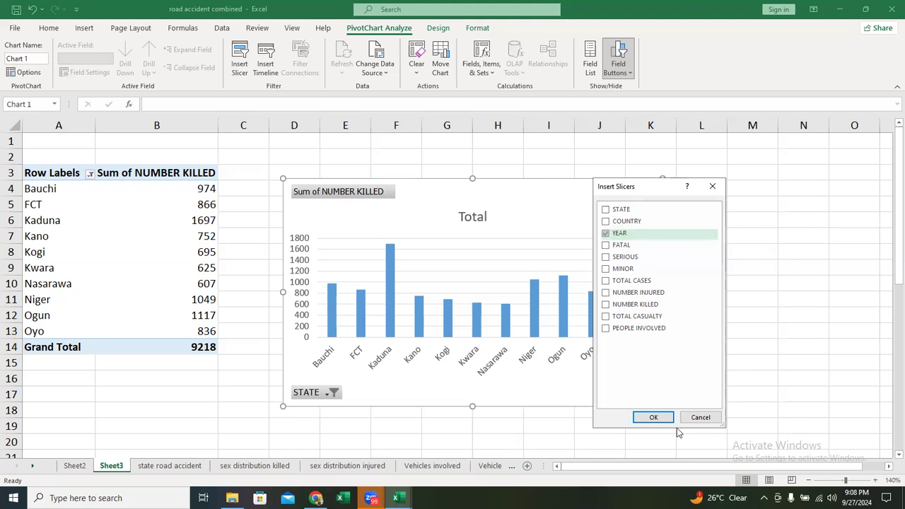
pyautogui.click(654, 418)
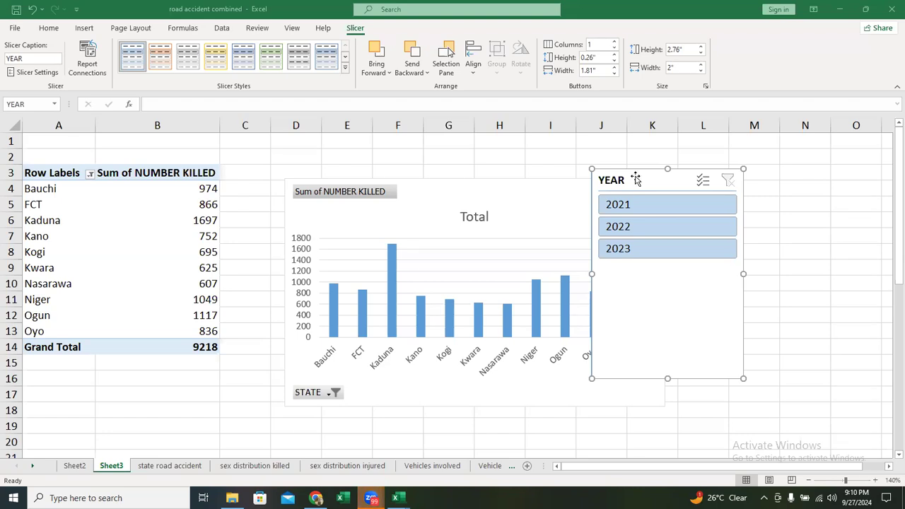
pyautogui.press('Delete')
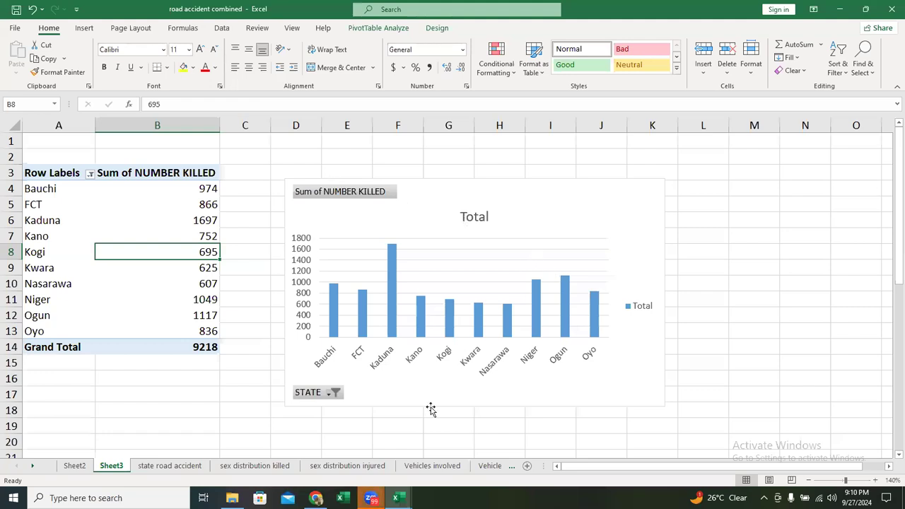
# - Insert a YEAR slicer for the number-killed PivotChart and place it beside the chart, at about columns L to N
pyautogui.click(607, 206)
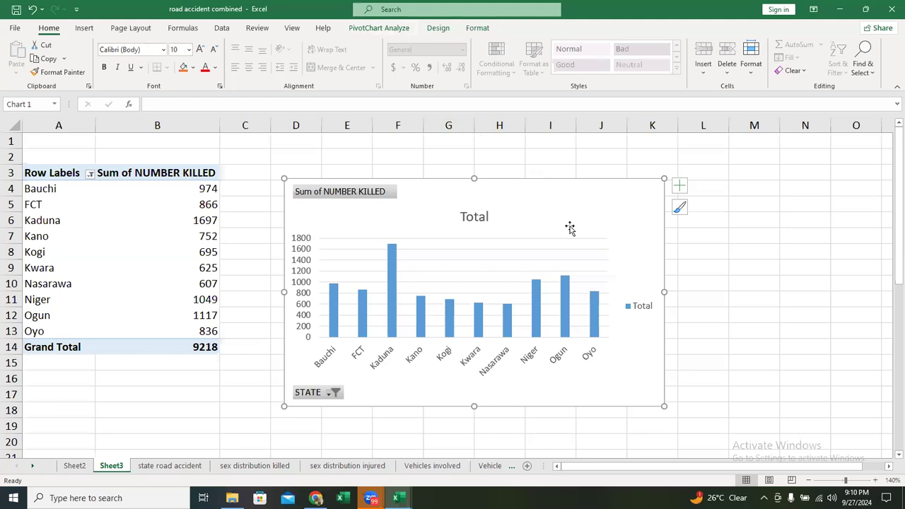
pyautogui.click(378, 27)
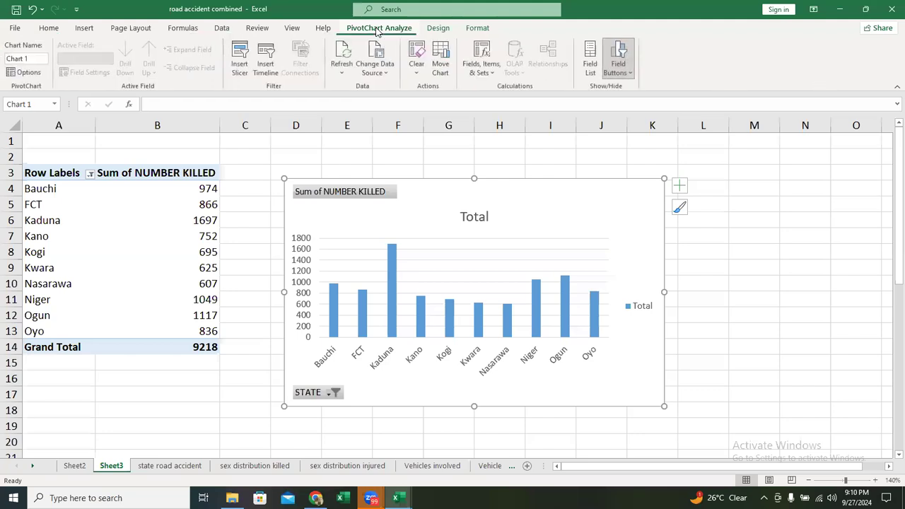
pyautogui.click(238, 71)
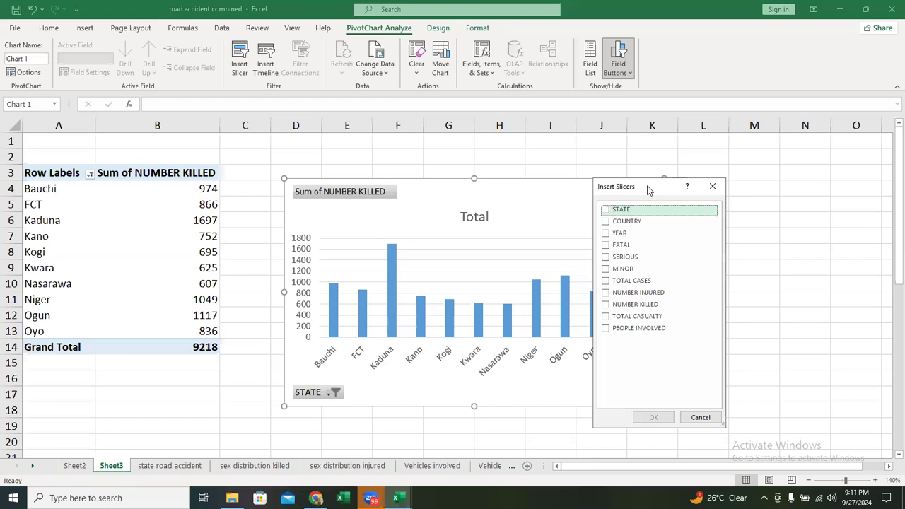
pyautogui.click(606, 233)
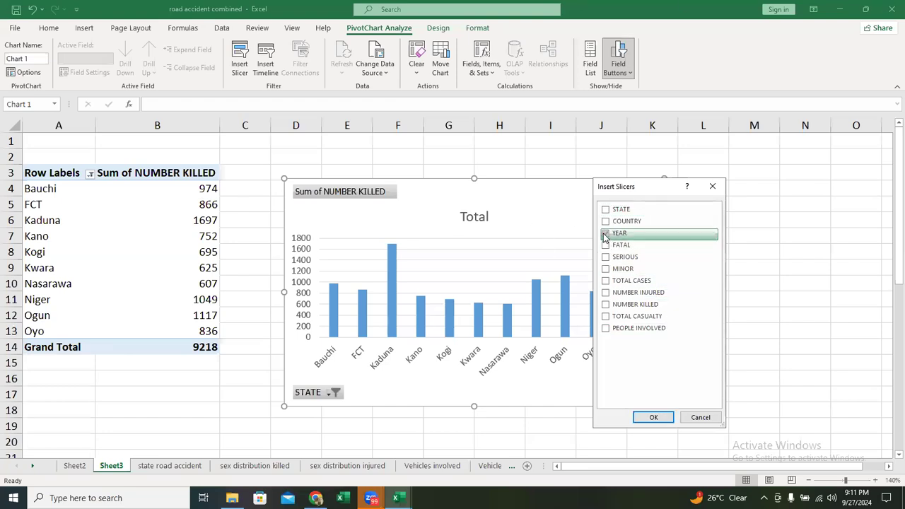
pyautogui.click(655, 418)
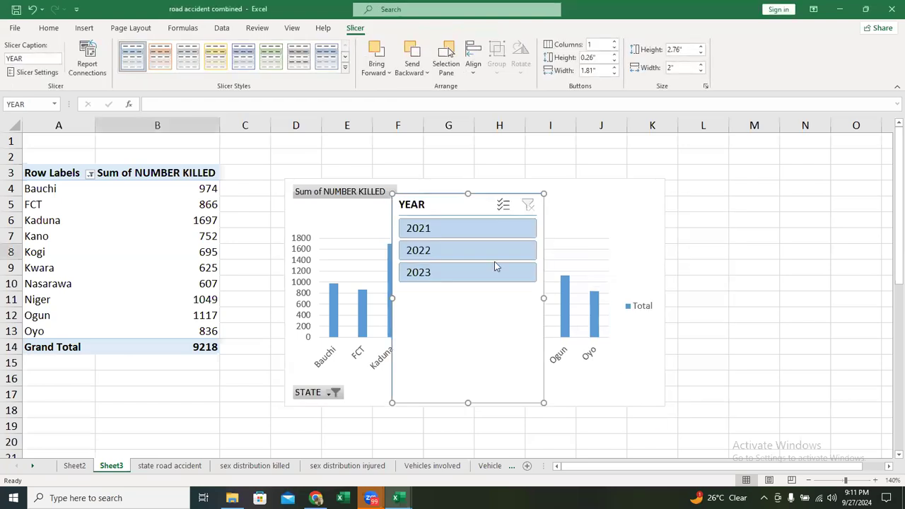
pyautogui.moveTo(449, 205); pyautogui.dragTo(745, 172)
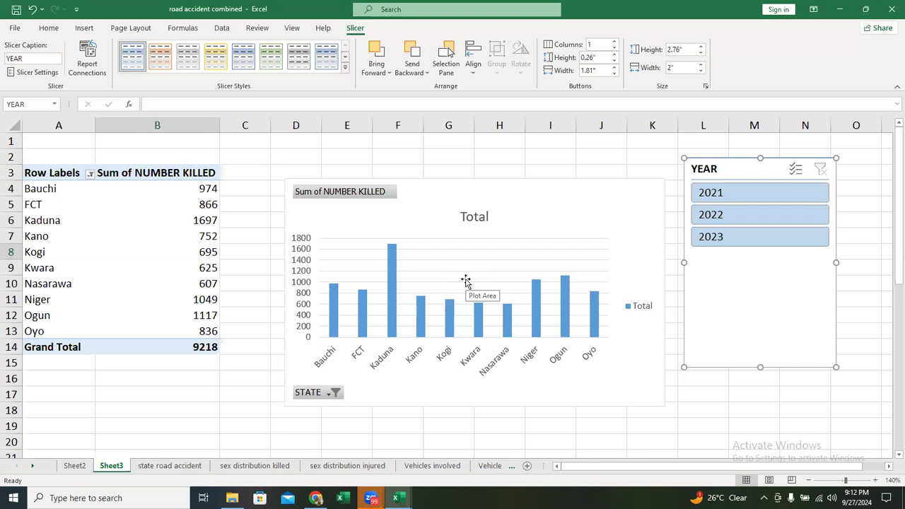
# - Sort the PivotTable by Sum of NUMBER KILLED from smallest to largest
pyautogui.click(159, 251)
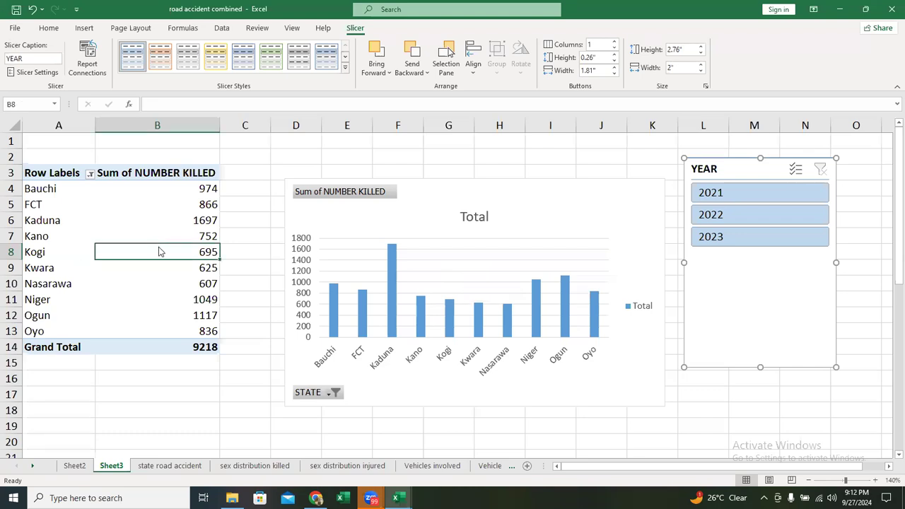
pyautogui.rightClick(159, 251)
pyautogui.moveTo(278, 327)
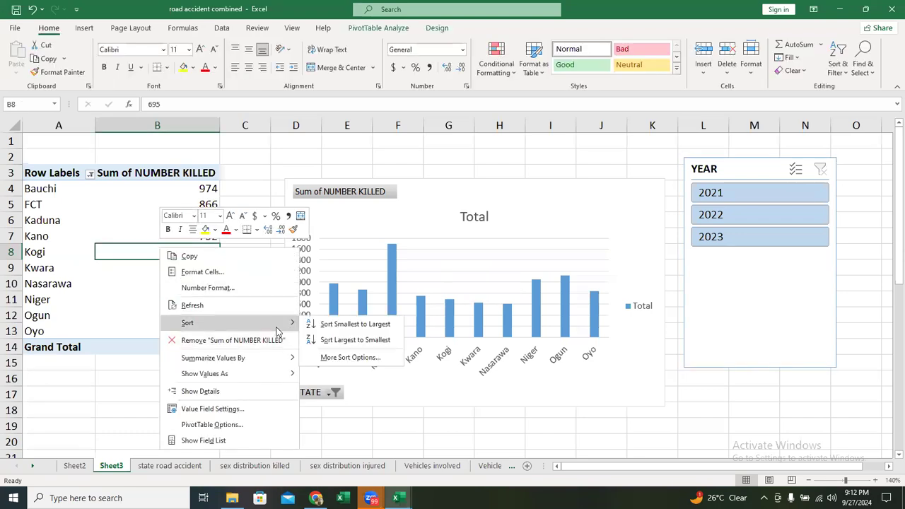
pyautogui.click(364, 323)
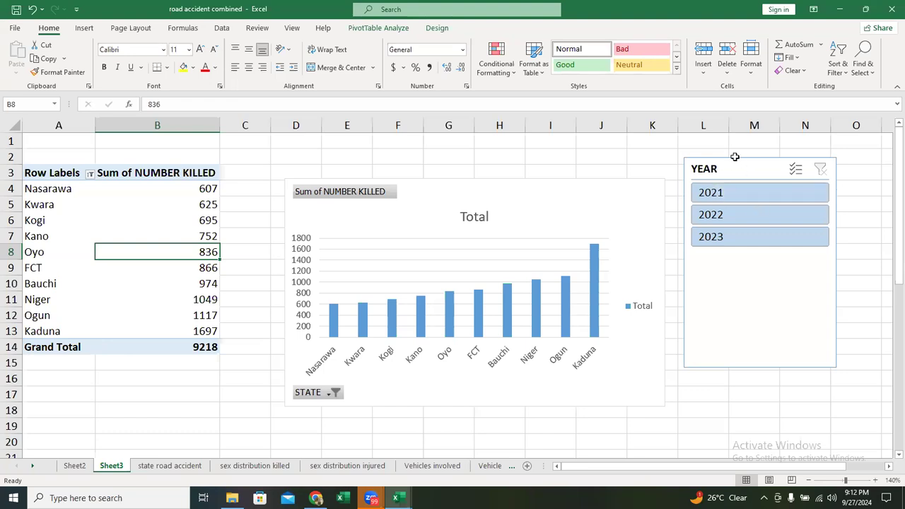
# - Space out the YEAR slicer and the column chart, with the chart at about columns D to K and the slicer at L to O
pyautogui.moveTo(740, 169); pyautogui.dragTo(763, 174)
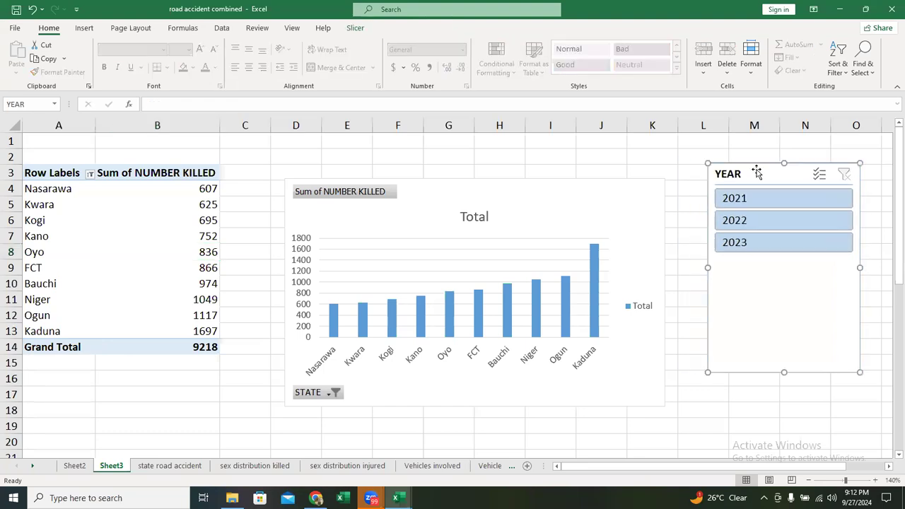
pyautogui.click(568, 196)
pyautogui.moveTo(568, 196); pyautogui.dragTo(611, 186)
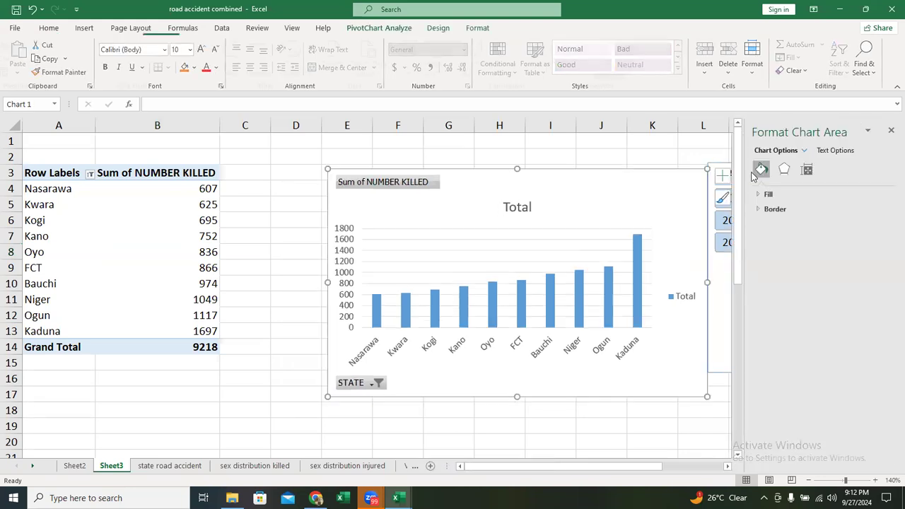
pyautogui.click(890, 128)
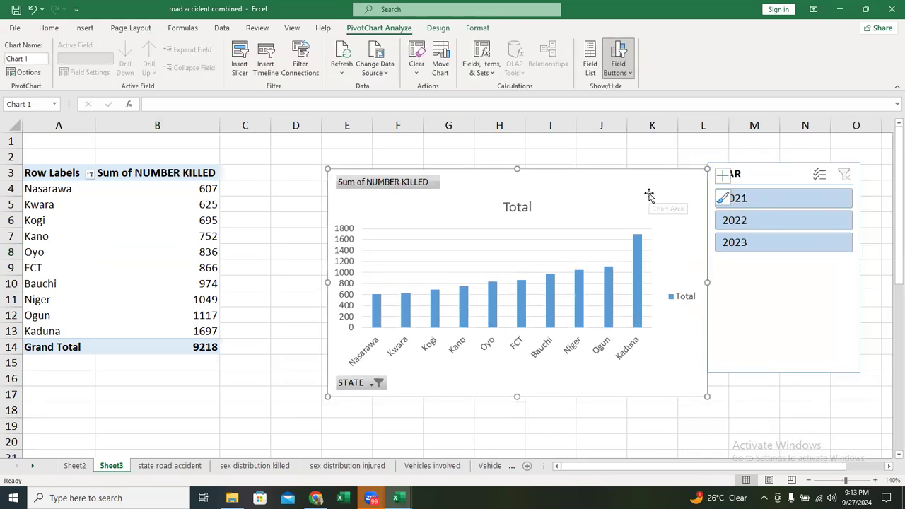
pyautogui.click(761, 173)
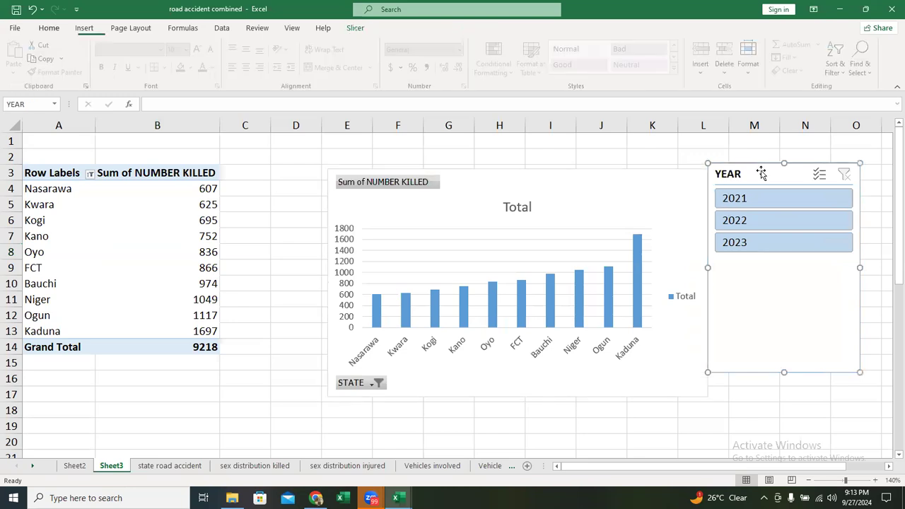
pyautogui.click(638, 178)
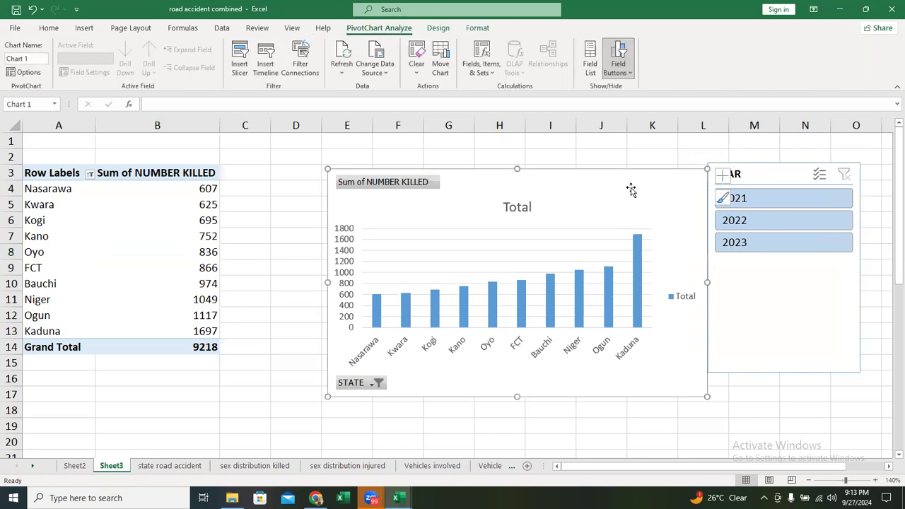
pyautogui.moveTo(627, 186); pyautogui.dragTo(565, 184)
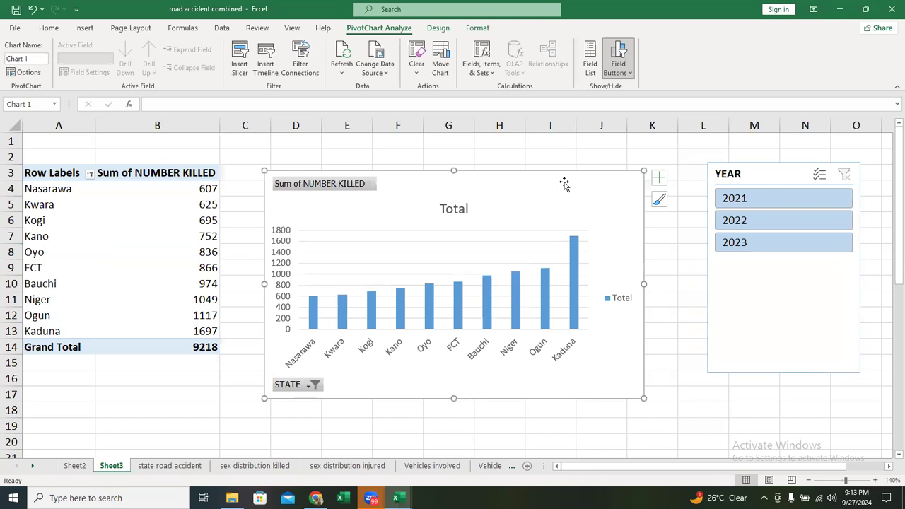
# - Try to connect the YEAR slicer to PivotTable2 on Sheet2 through its report connections, and dismiss the dialog without applying
pyautogui.rightClick(771, 159)
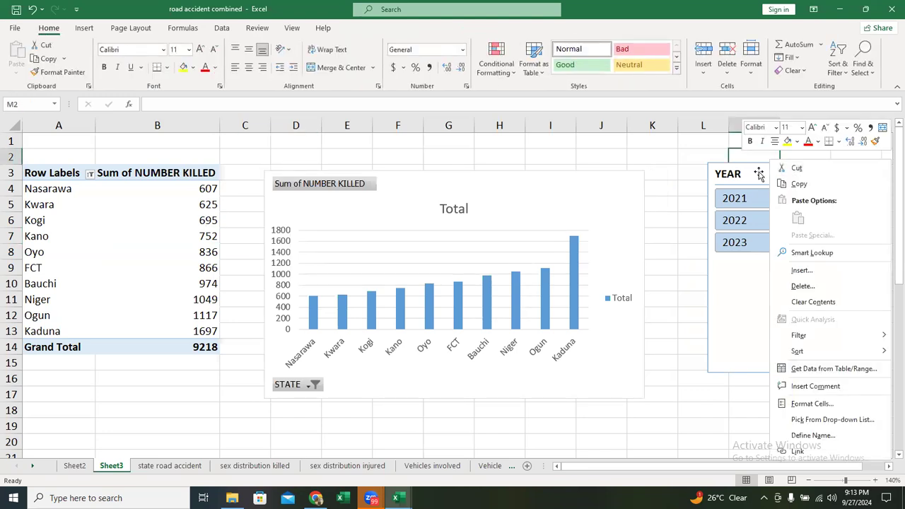
pyautogui.click(756, 173)
pyautogui.rightClick(757, 174)
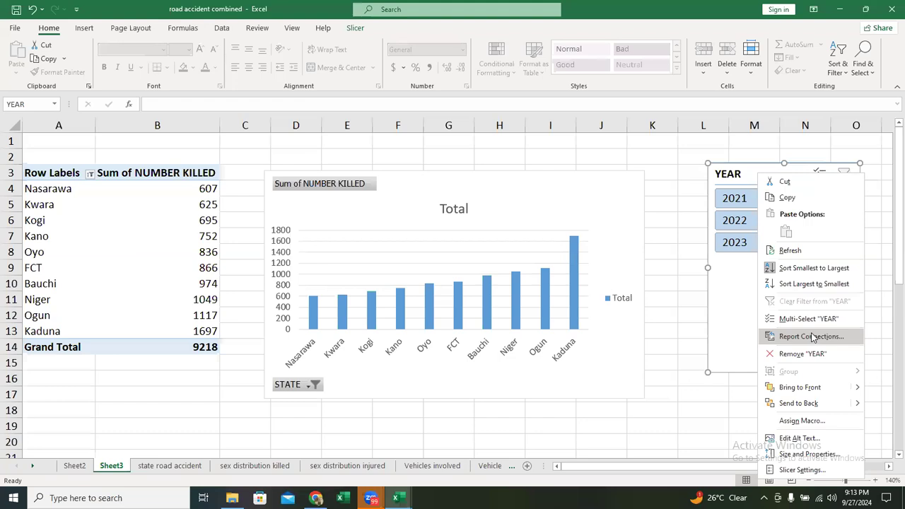
pyautogui.click(749, 174)
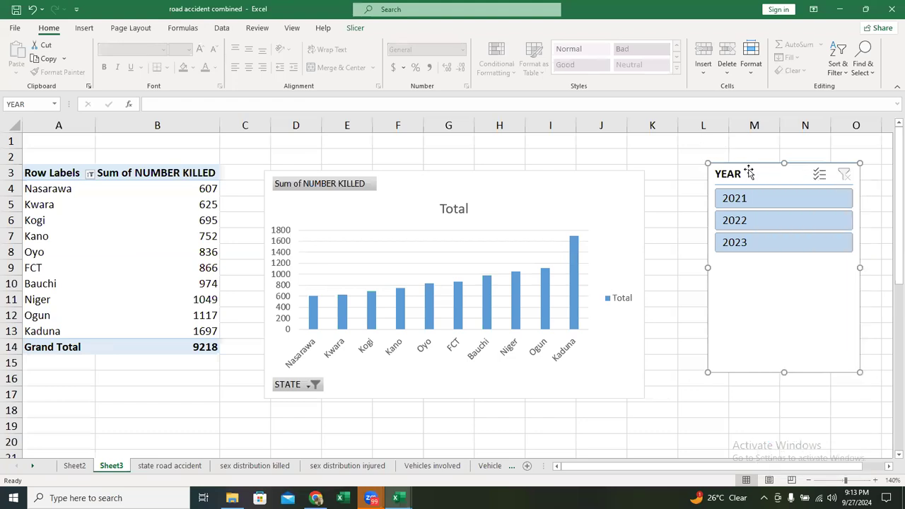
pyautogui.rightClick(754, 173)
pyautogui.click(752, 174)
pyautogui.rightClick(752, 174)
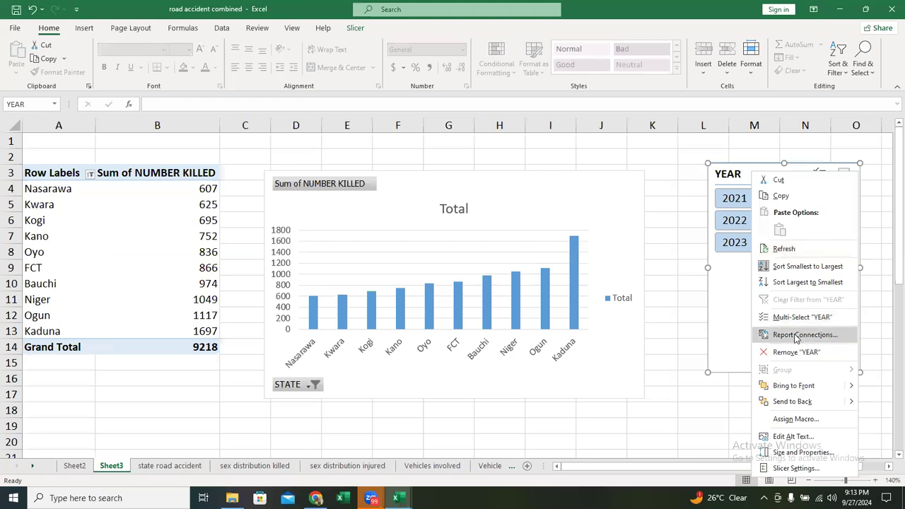
pyautogui.click(797, 336)
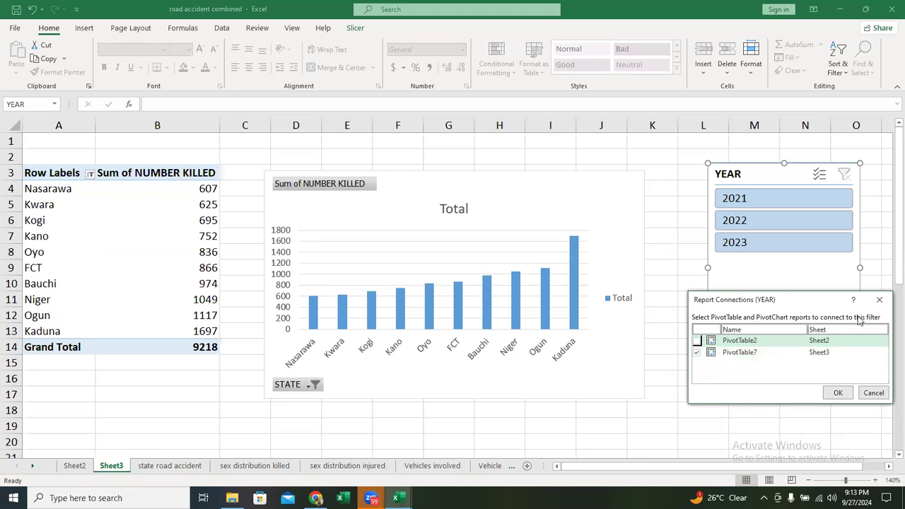
pyautogui.click(697, 341)
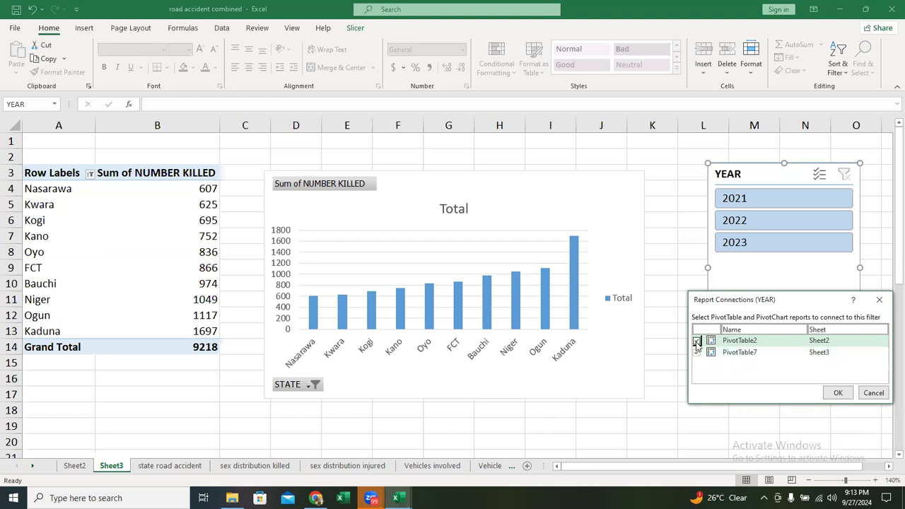
pyautogui.click(876, 397)
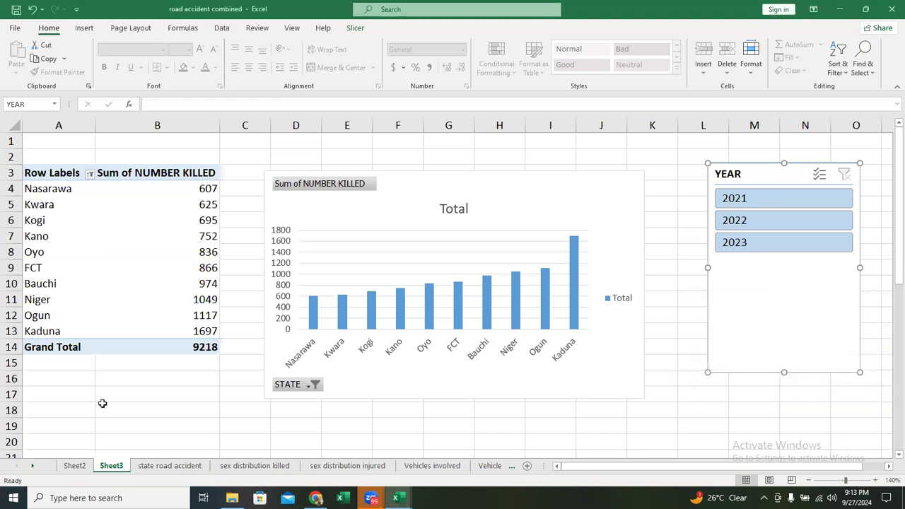
# - Connect the YEAR slicer on Sheet3 to PivotTable2 on Sheet2 through its report connections, and test the slicer with 2022 and 2021
pyautogui.click(75, 467)
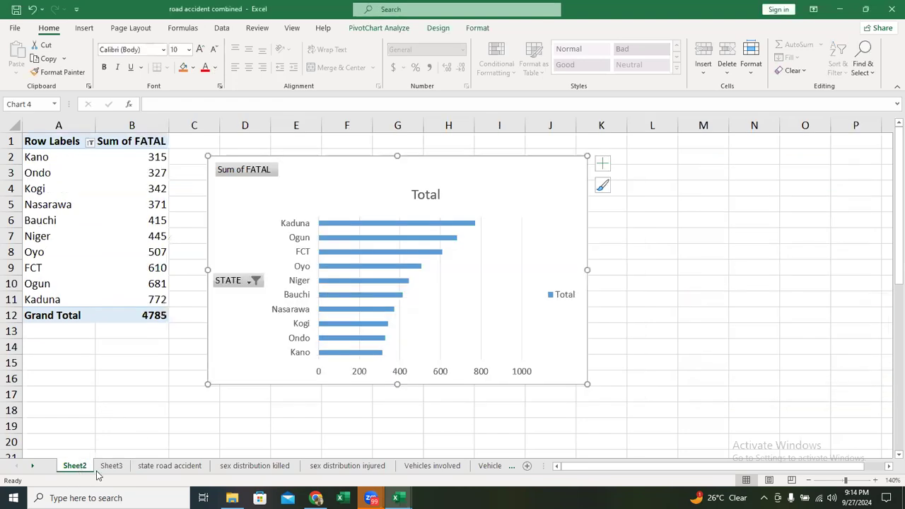
pyautogui.click(111, 467)
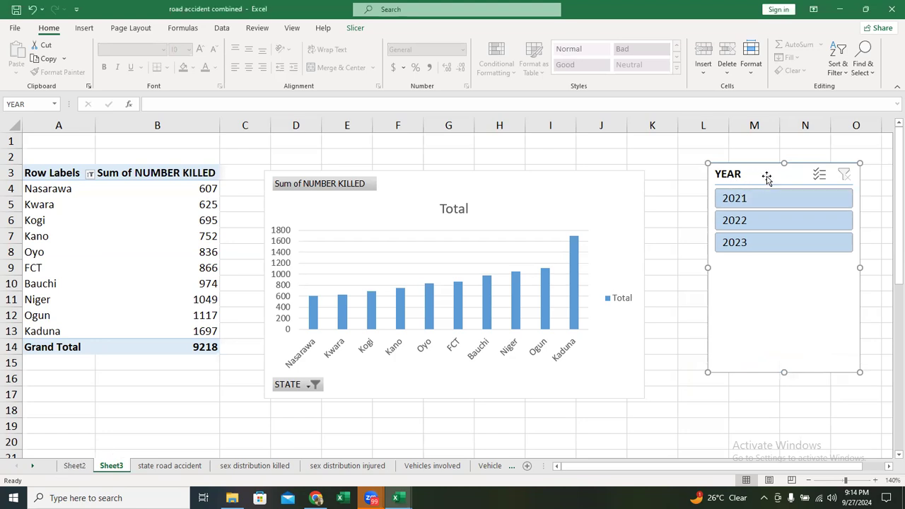
pyautogui.rightClick(769, 180)
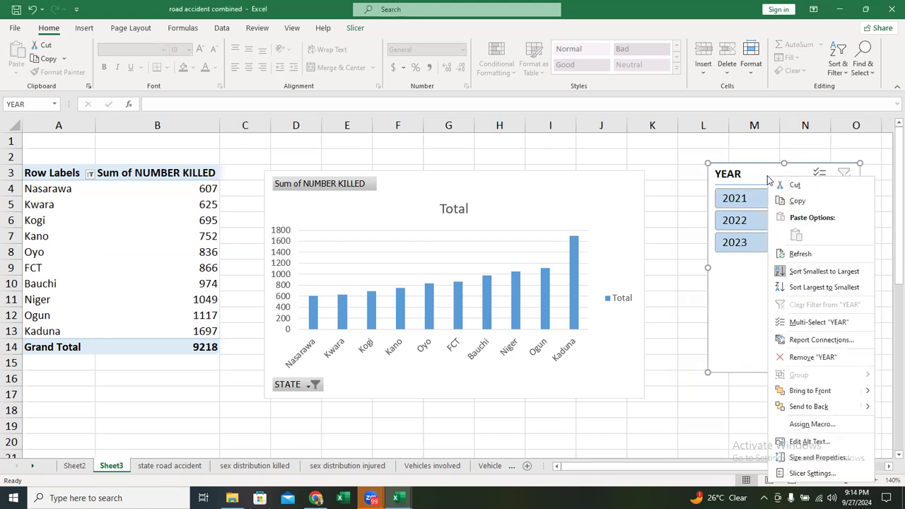
pyautogui.click(839, 341)
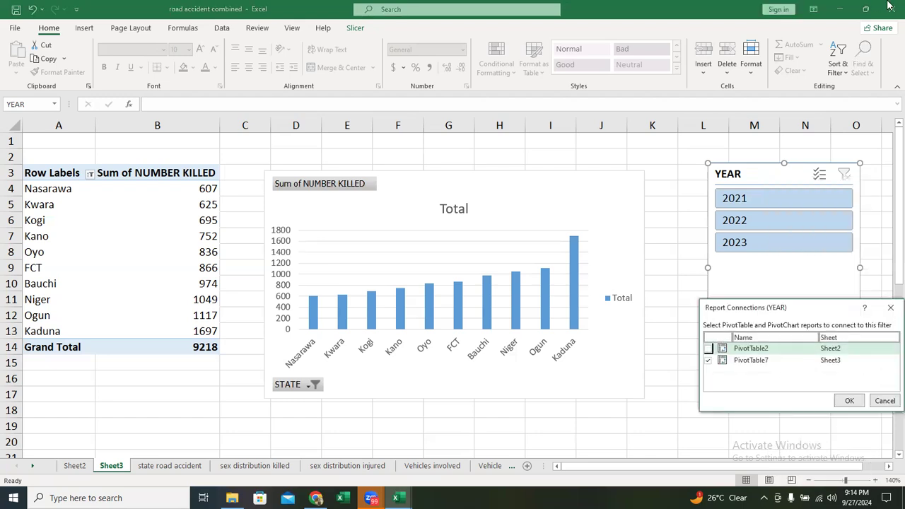
pyautogui.click(708, 349)
pyautogui.click(848, 401)
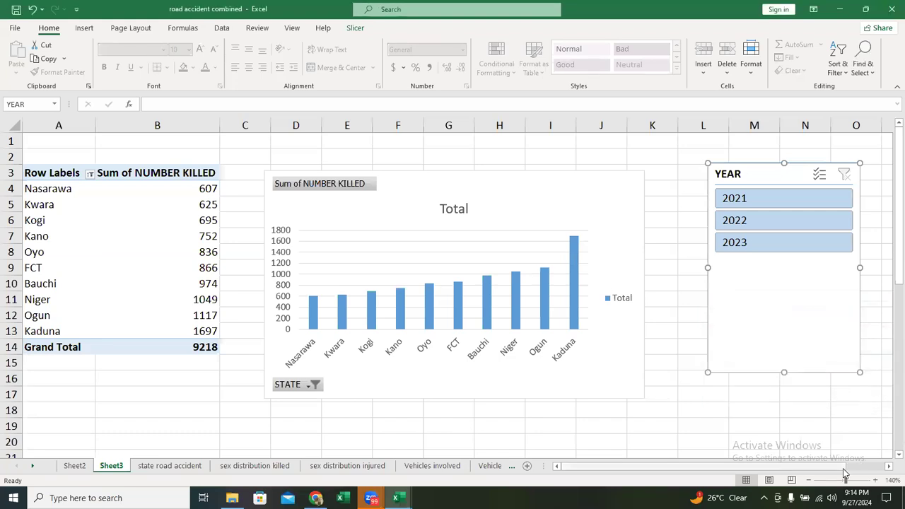
pyautogui.click(766, 225)
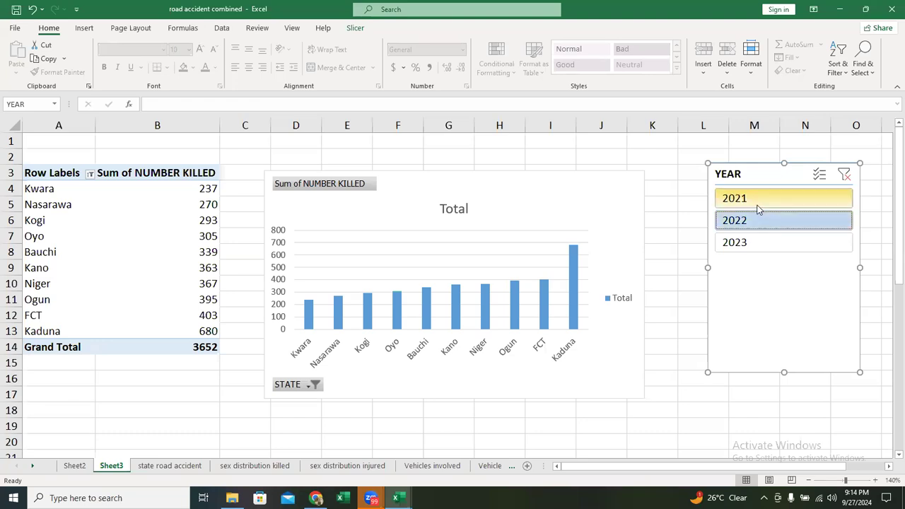
pyautogui.click(767, 203)
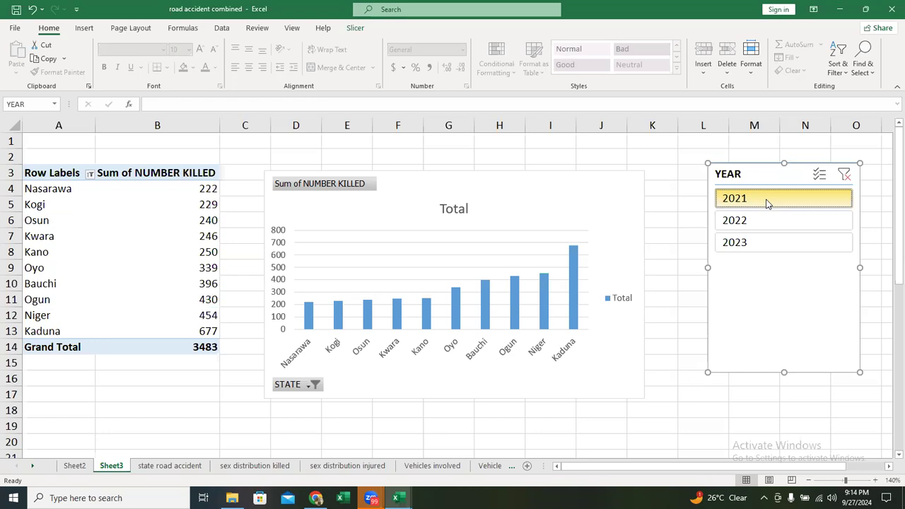
# - Add data labels to the number-killed column chart and remove its gridlines
pyautogui.click(624, 196)
pyautogui.click(660, 182)
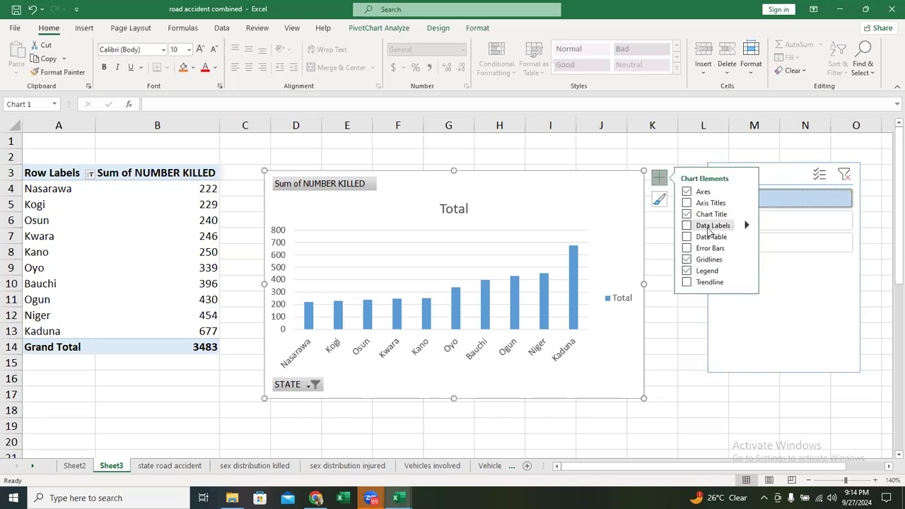
pyautogui.click(686, 227)
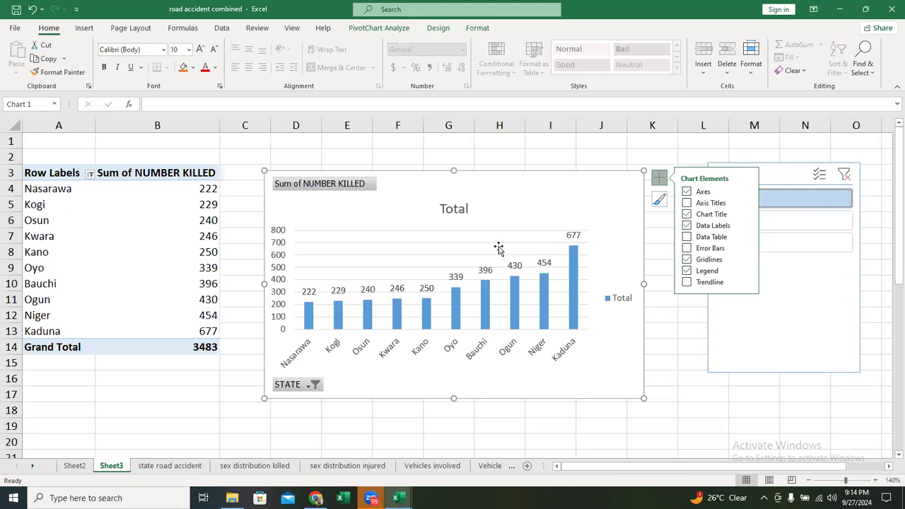
pyautogui.click(688, 259)
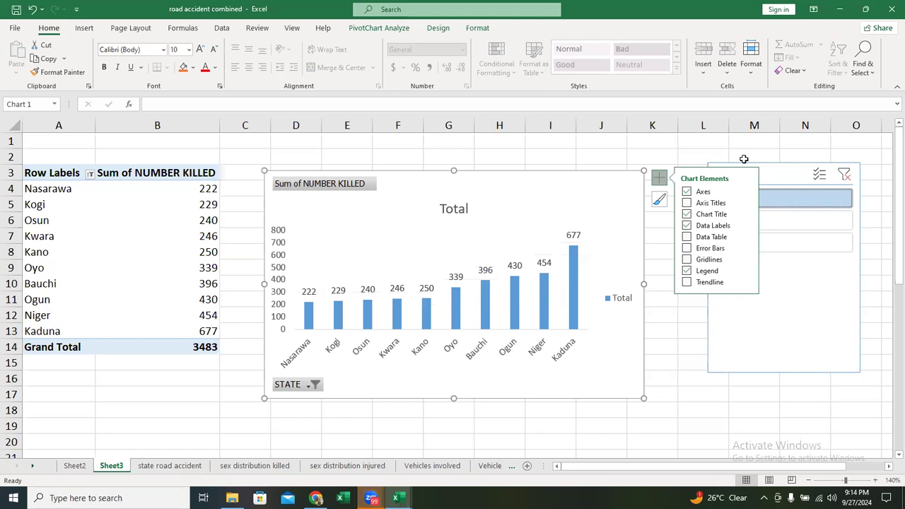
pyautogui.click(660, 179)
# - Clear the YEAR slicer filter and delete the legend from the number-killed chart
pyautogui.click(819, 174)
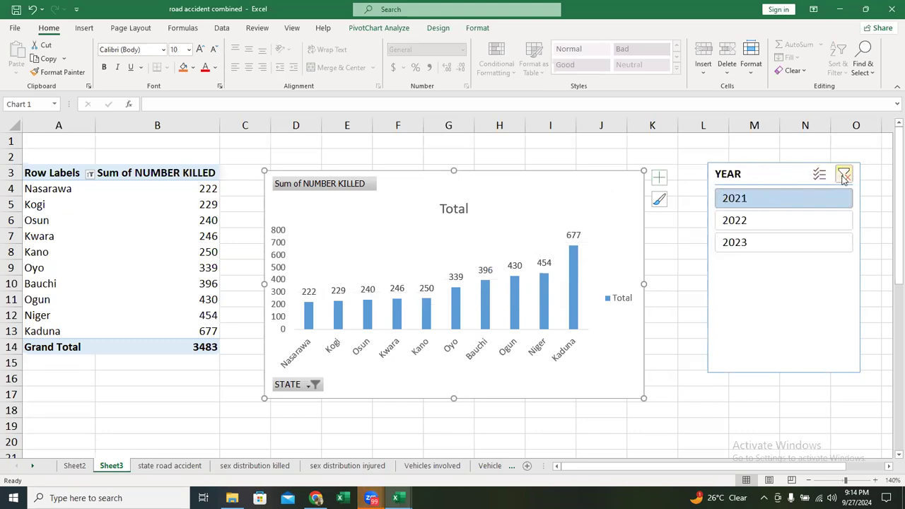
pyautogui.click(845, 174)
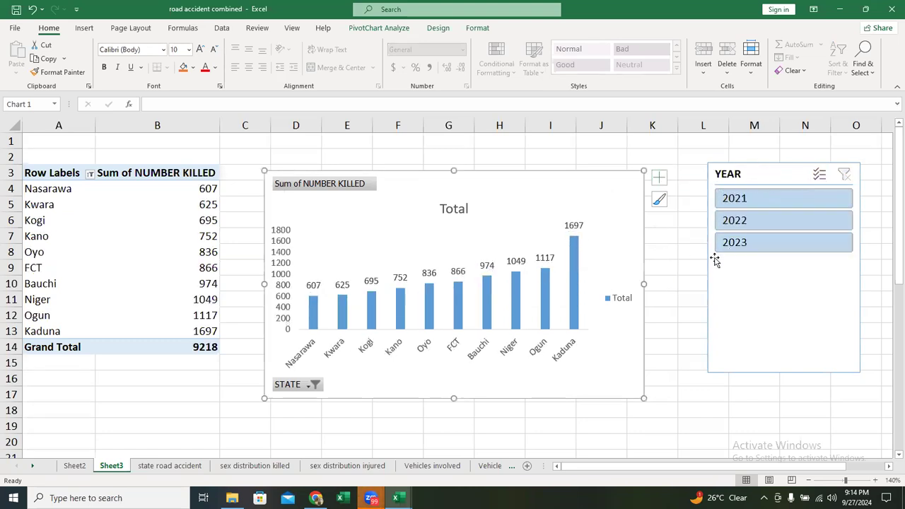
pyautogui.doubleClick(624, 302)
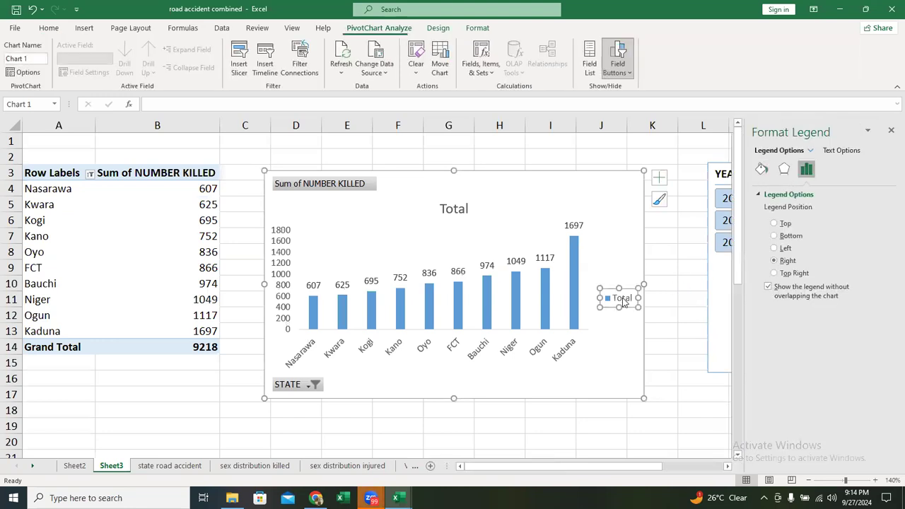
pyautogui.press('Delete')
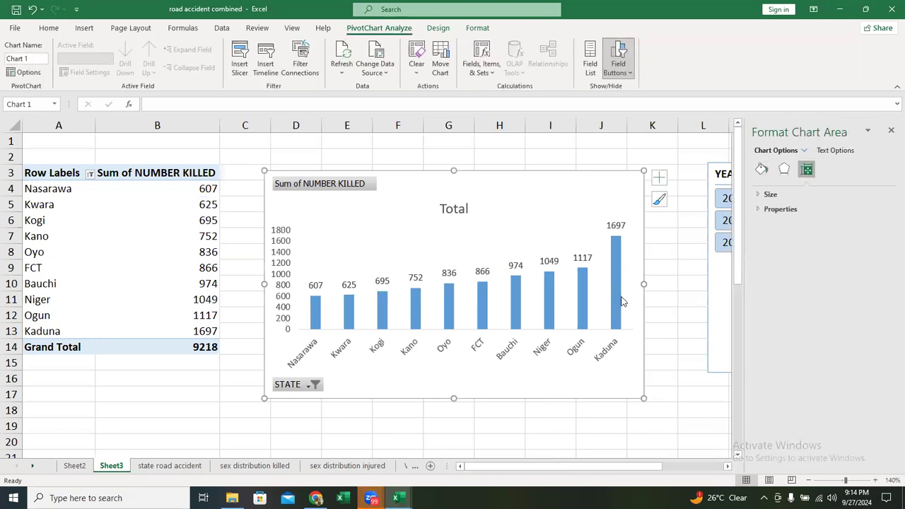
pyautogui.click(891, 131)
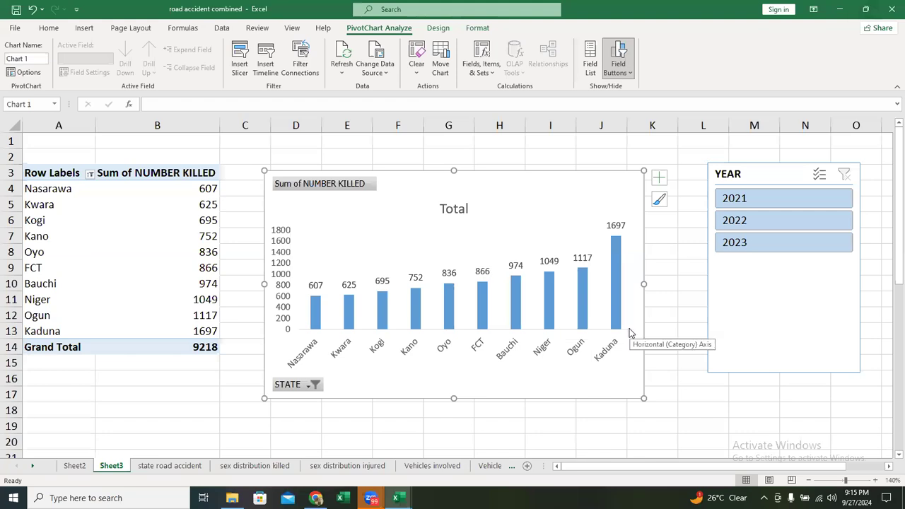
# - Sort the PivotTable by Sum of NUMBER KILLED from largest to smallest
pyautogui.rightClick(174, 216)
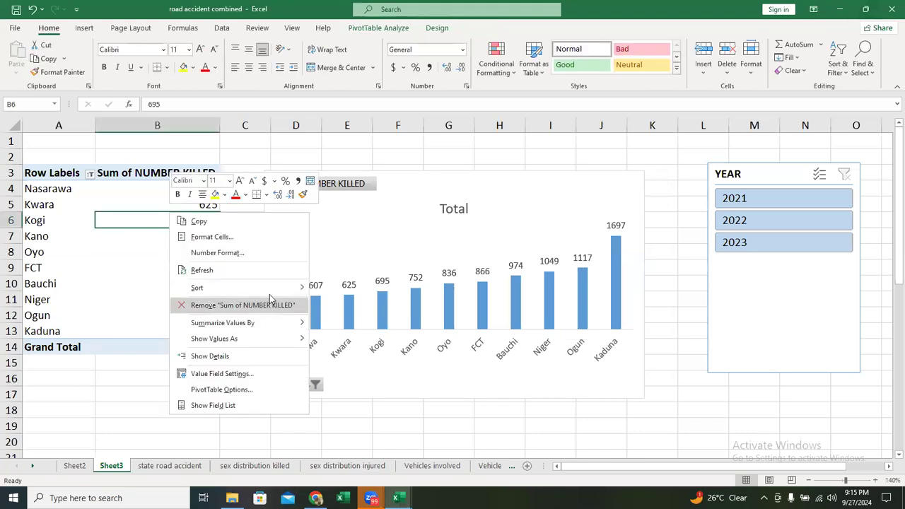
pyautogui.moveTo(283, 293)
pyautogui.click(340, 291)
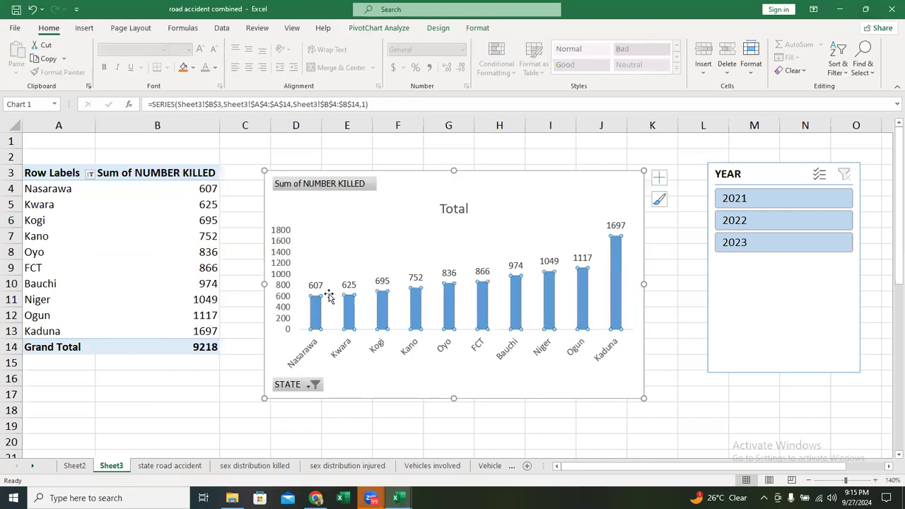
pyautogui.click(176, 257)
pyautogui.rightClick(175, 256)
pyautogui.moveTo(311, 329)
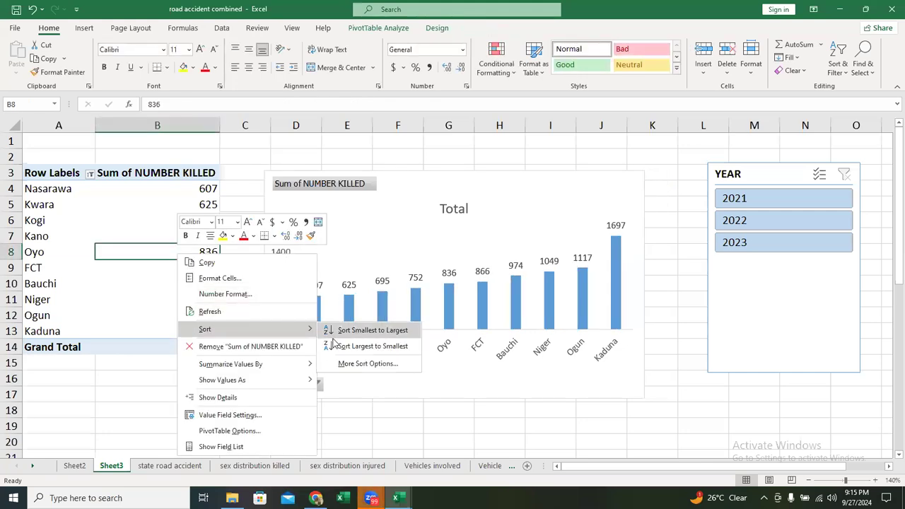
pyautogui.click(368, 345)
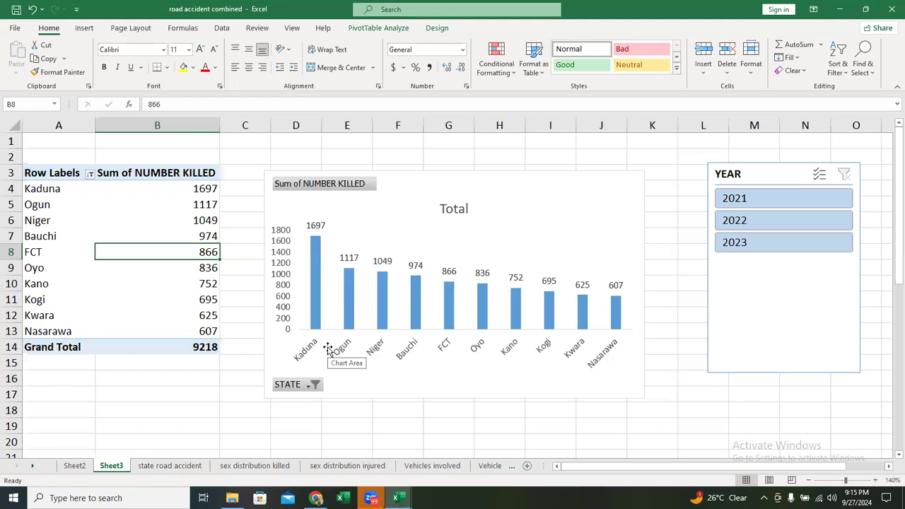
# - View the number killed for 2021, 2022 and 2023 one year at a time with the YEAR slicer, and clear the filter
pyautogui.click(781, 198)
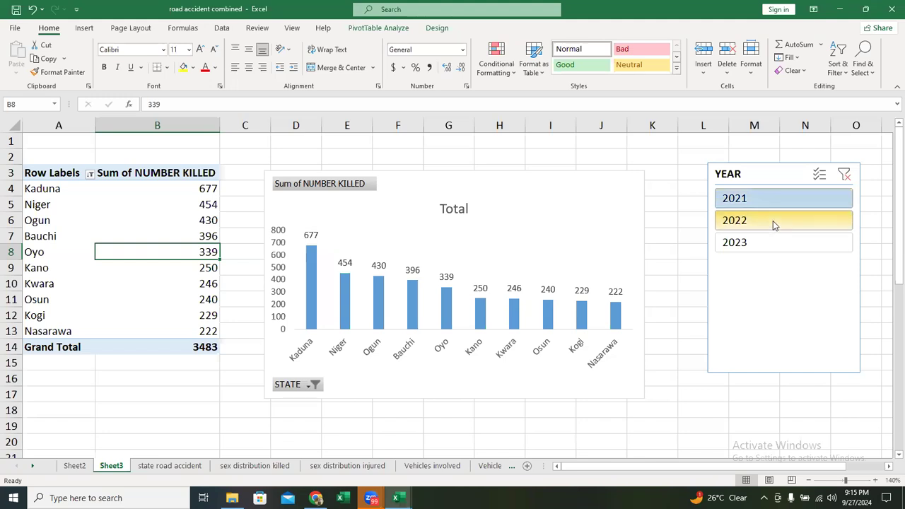
pyautogui.click(773, 224)
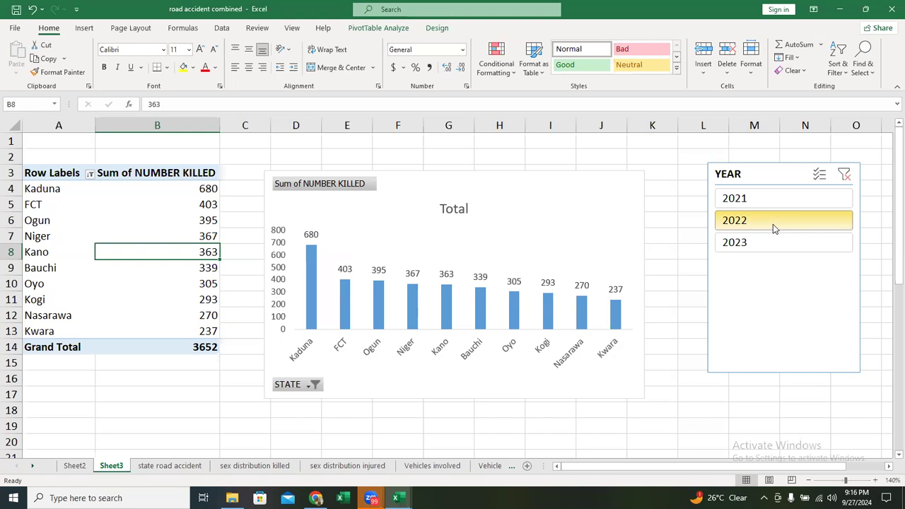
pyautogui.click(769, 249)
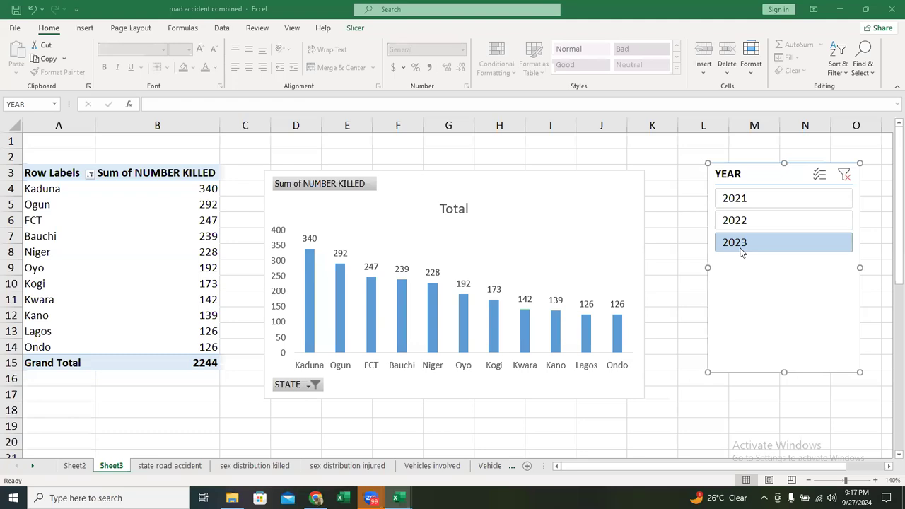
pyautogui.click(845, 175)
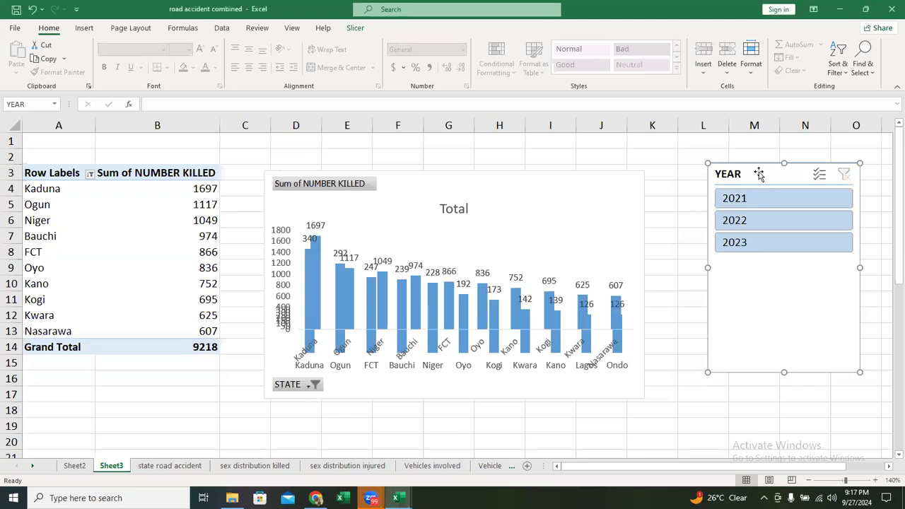
# - Try to paste the YEAR slicer into the selected fatal-accidents chart on Sheet2 and reposition it, and undo the paste
pyautogui.click(89, 469)
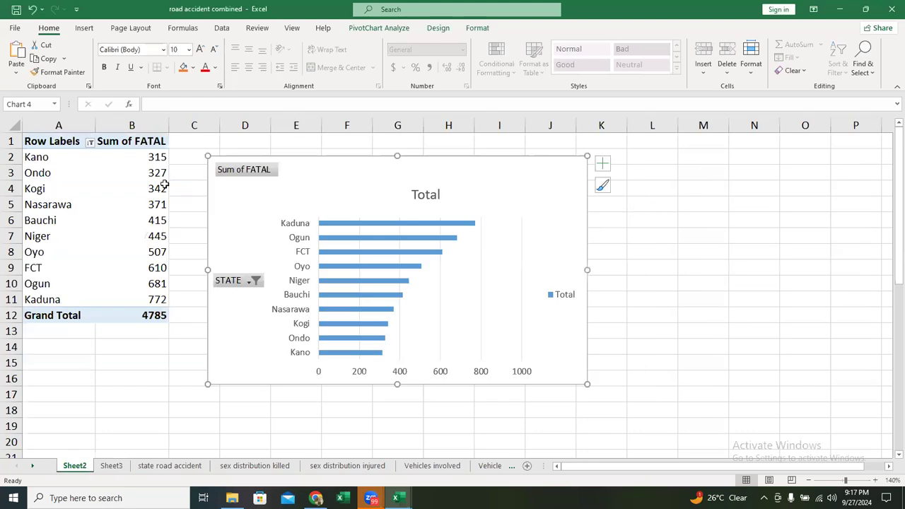
pyautogui.hotkey('ctrl', 'v')
pyautogui.moveTo(260, 166); pyautogui.dragTo(417, 189)
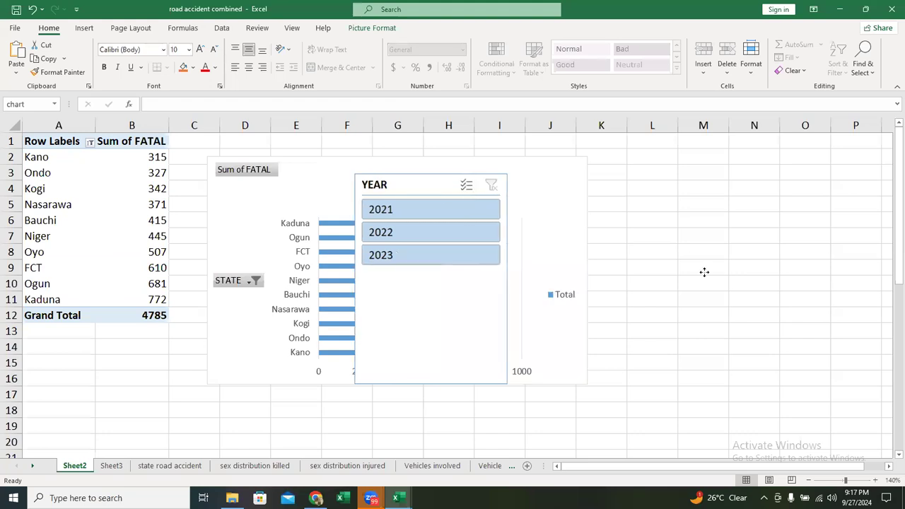
pyautogui.hotkey('ctrl', 'z')
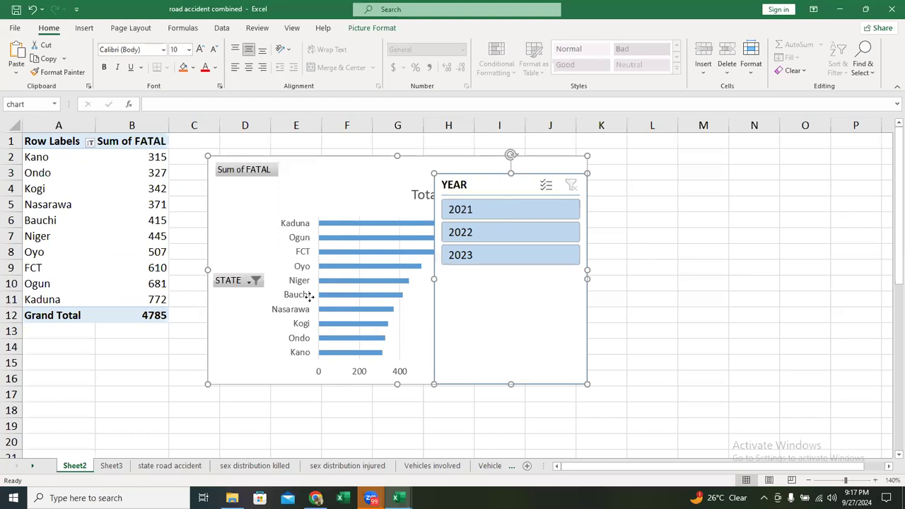
pyautogui.hotkey('ctrl', 'z')
pyautogui.hotkey('ctrl', 'z')
pyautogui.hotkey('ctrl', 'z')
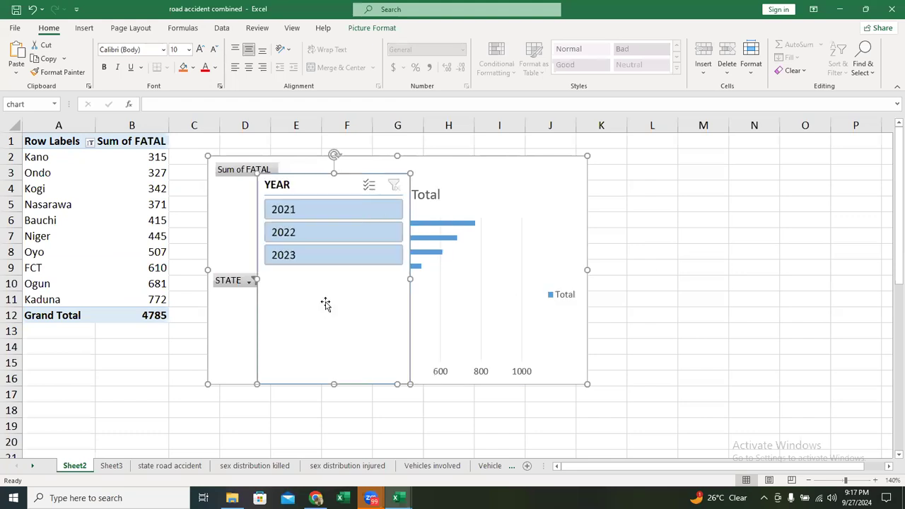
pyautogui.hotkey('ctrl', 'z')
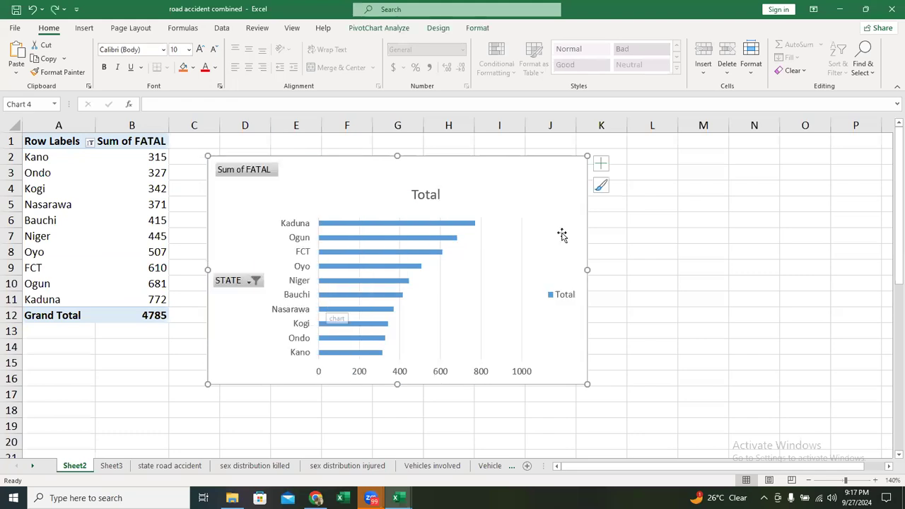
# - Copy the YEAR slicer from Sheet3 to Sheet2 at about columns M to O, and filter the fatal accidents by 2021, then by 2022
pyautogui.click(110, 469)
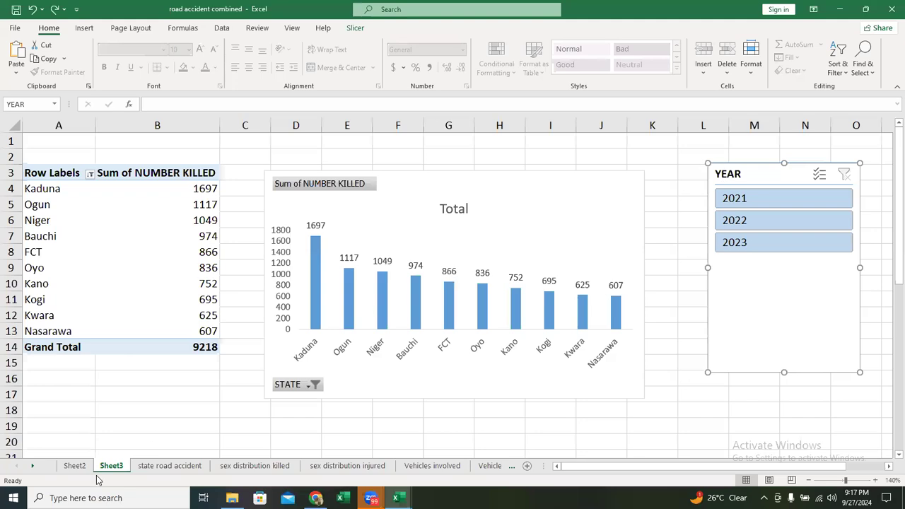
pyautogui.hotkey('ctrl', 'c')
pyautogui.hotkey('ctrl', 'pageup')
pyautogui.hotkey('ctrl', 'v')
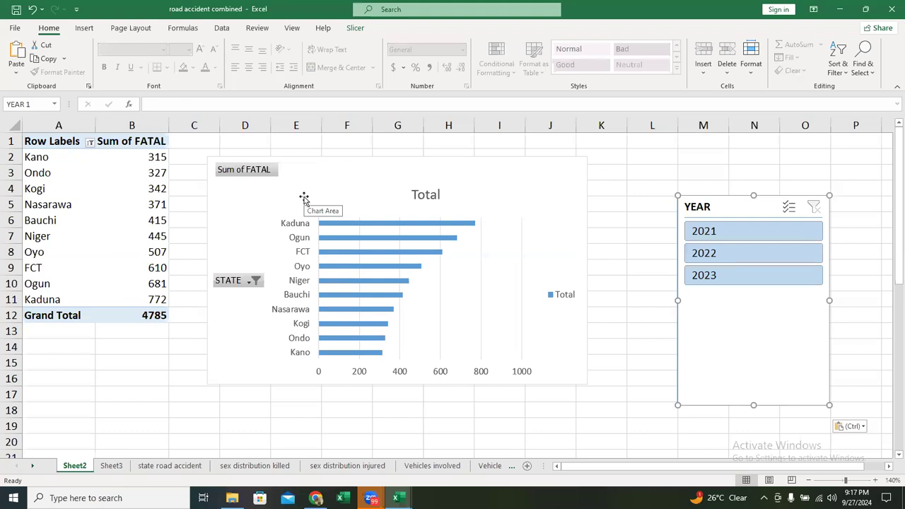
pyautogui.click(743, 233)
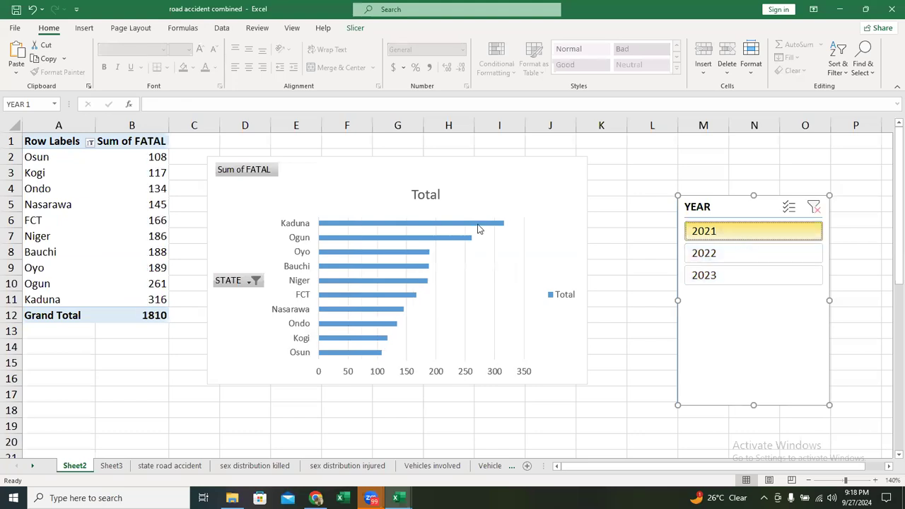
pyautogui.click(739, 260)
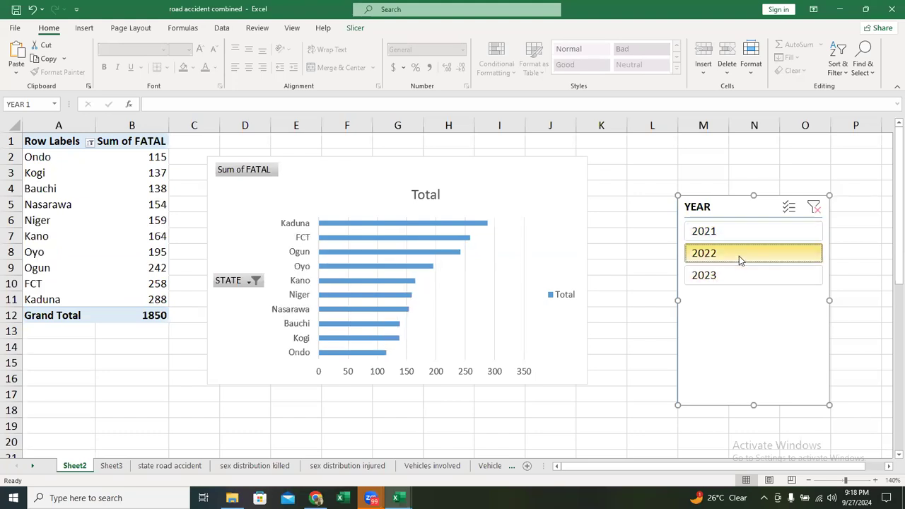
# - Add data labels to the fatal-accidents bar chart, and filter it by 2023, then by 2021
pyautogui.click(565, 170)
pyautogui.click(601, 169)
pyautogui.click(630, 212)
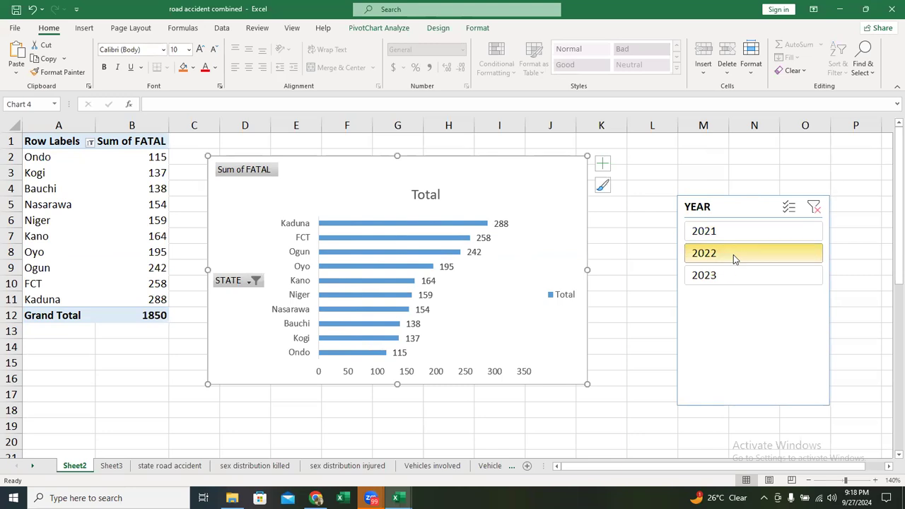
pyautogui.click(732, 282)
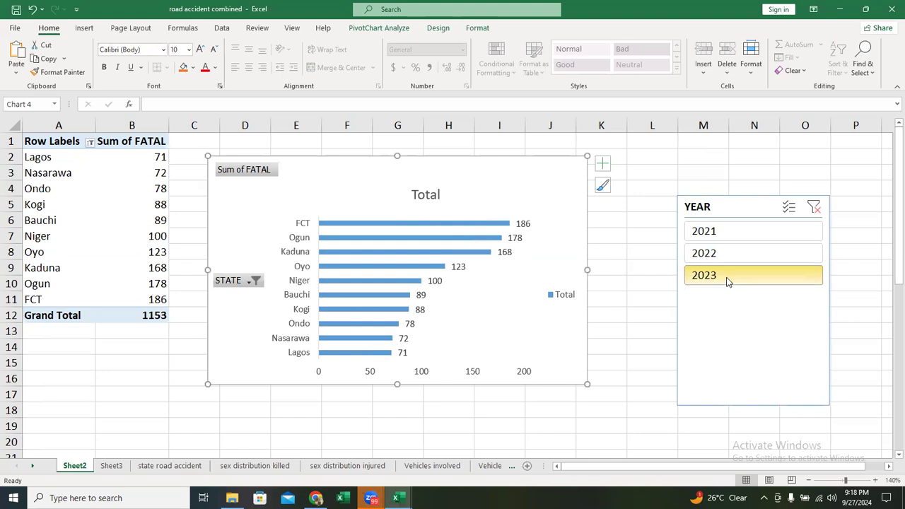
pyautogui.click(730, 239)
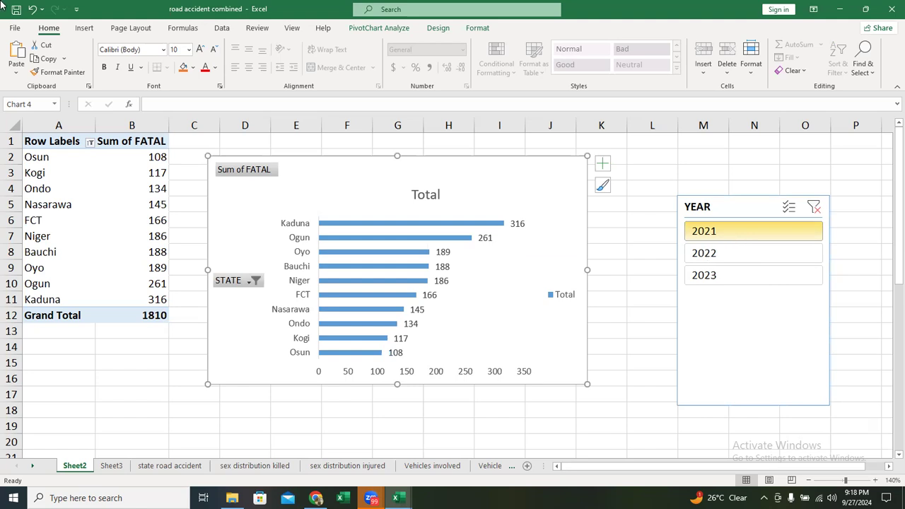
# - Check which PivotTables the YEAR slicer on Sheet2 is connected to, and filter the fatal accidents by 2023
pyautogui.rightClick(740, 207)
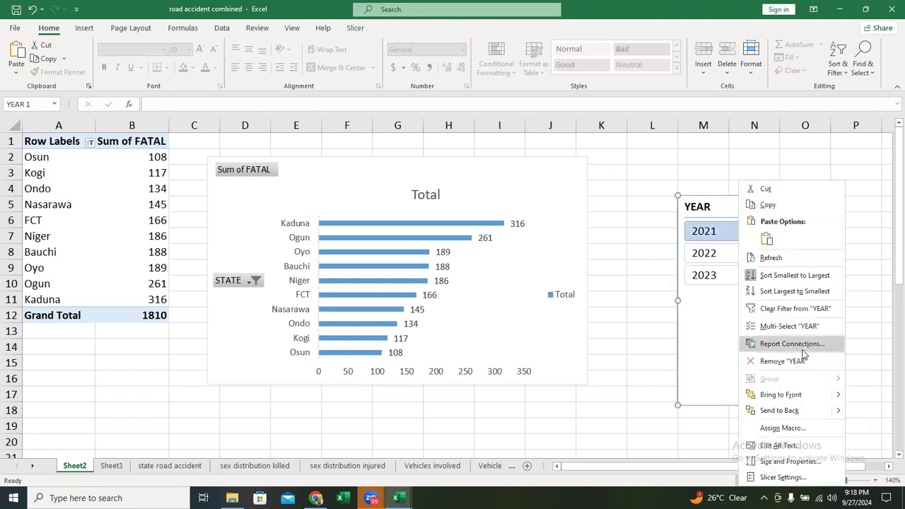
pyautogui.click(805, 344)
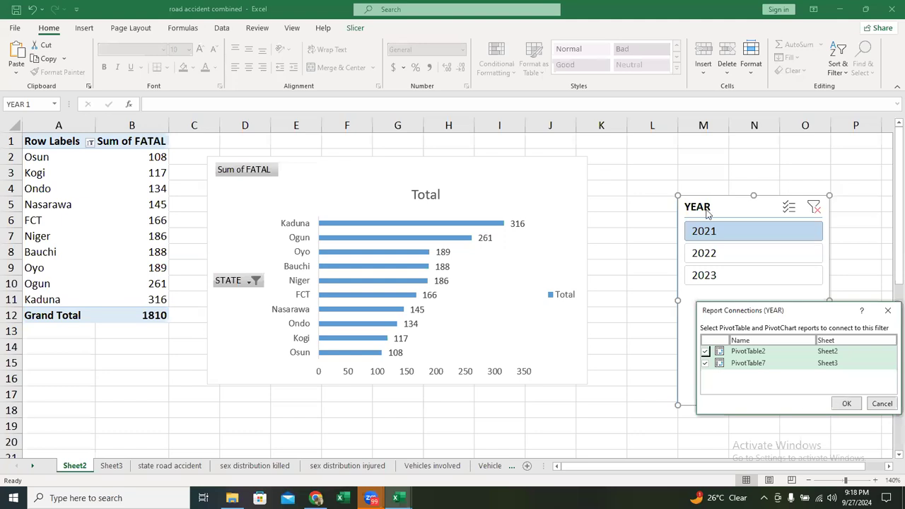
pyautogui.click(742, 274)
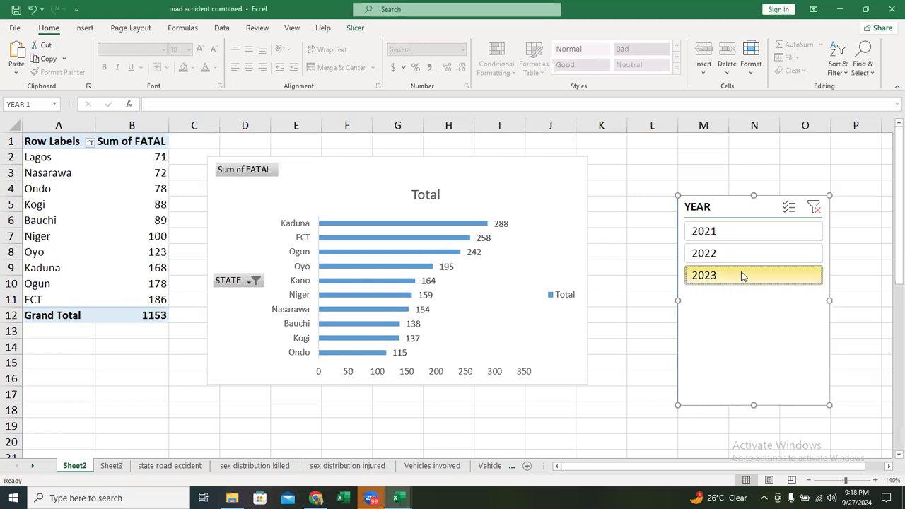
# - Review the YEAR slicer's report connections once more, and delete the slicer from Sheet2
pyautogui.rightClick(759, 216)
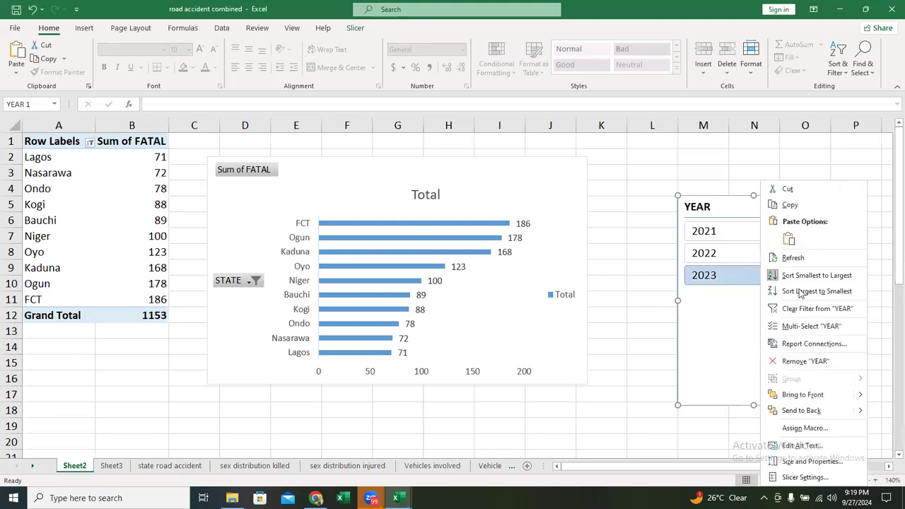
pyautogui.click(814, 344)
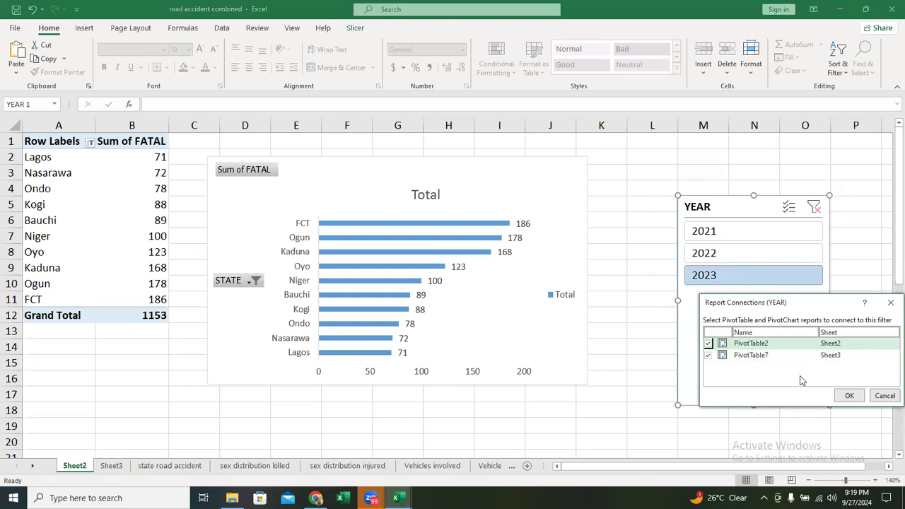
pyautogui.click(848, 391)
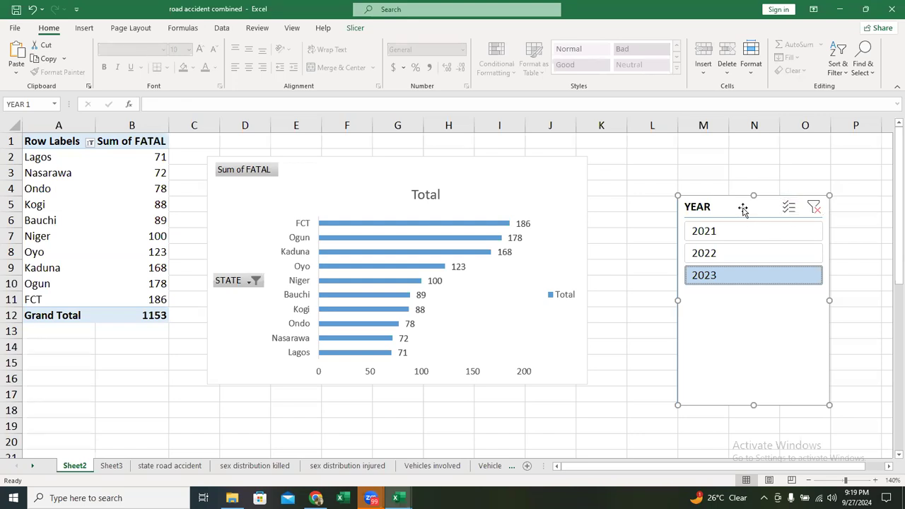
pyautogui.press('Delete')
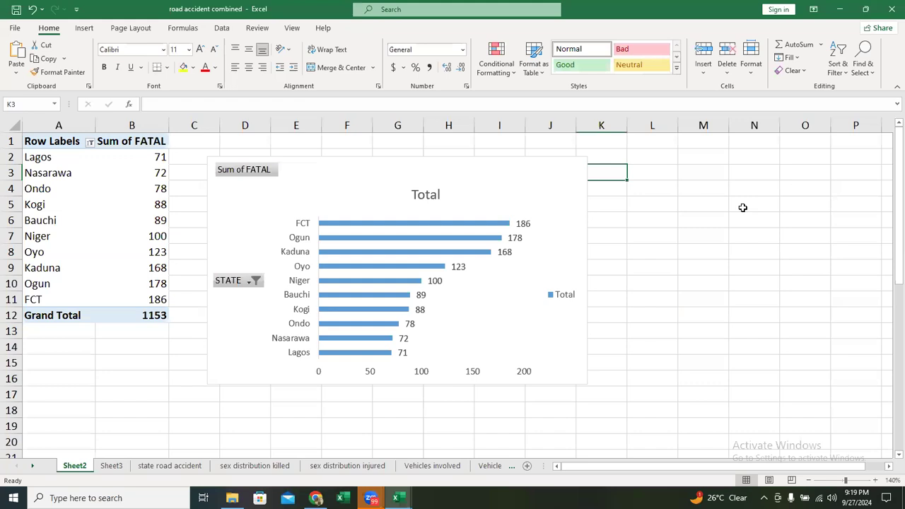
# - Hide all field buttons on the fatal-accidents bar chart
pyautogui.click(541, 181)
pyautogui.rightClick(249, 171)
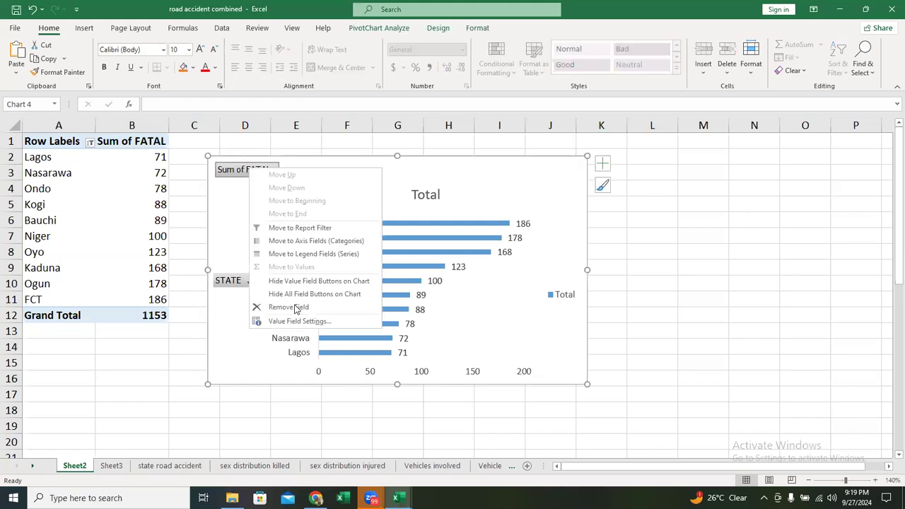
pyautogui.click(301, 305)
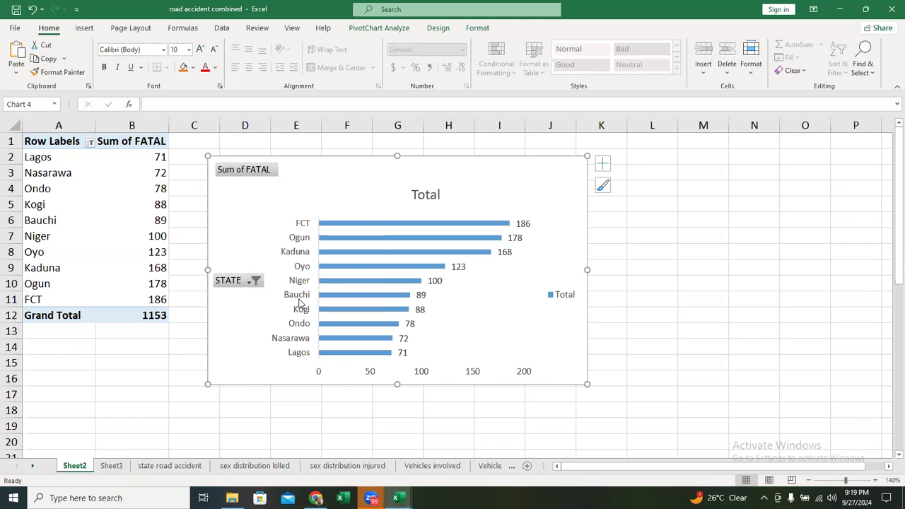
# - Remove the horizontal value axis and the Total legend from the fatal-accidents chart
pyautogui.click(457, 376)
pyautogui.press('Delete')
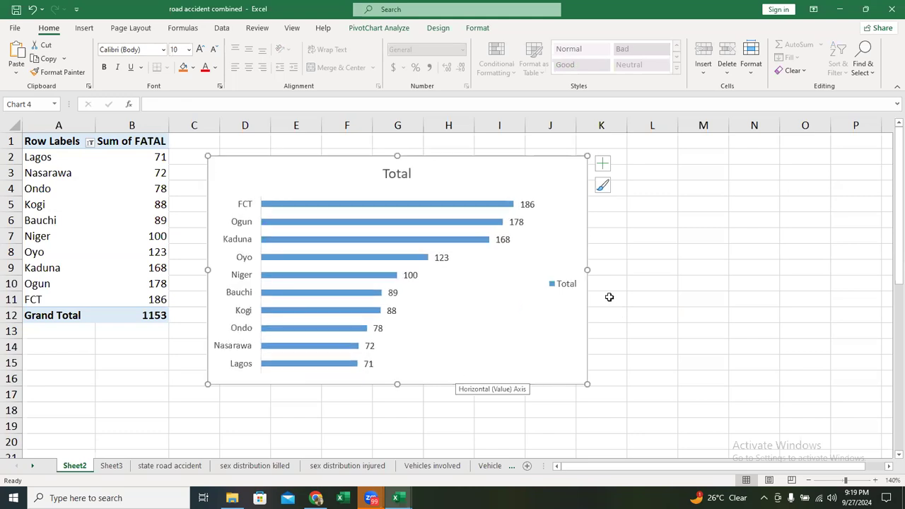
pyautogui.click(569, 285)
pyautogui.press('Delete')
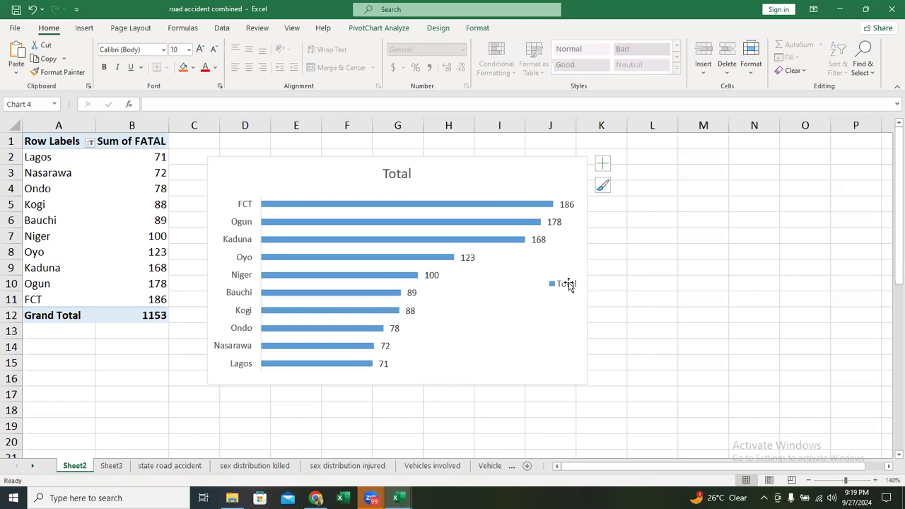
pyautogui.press('Delete')
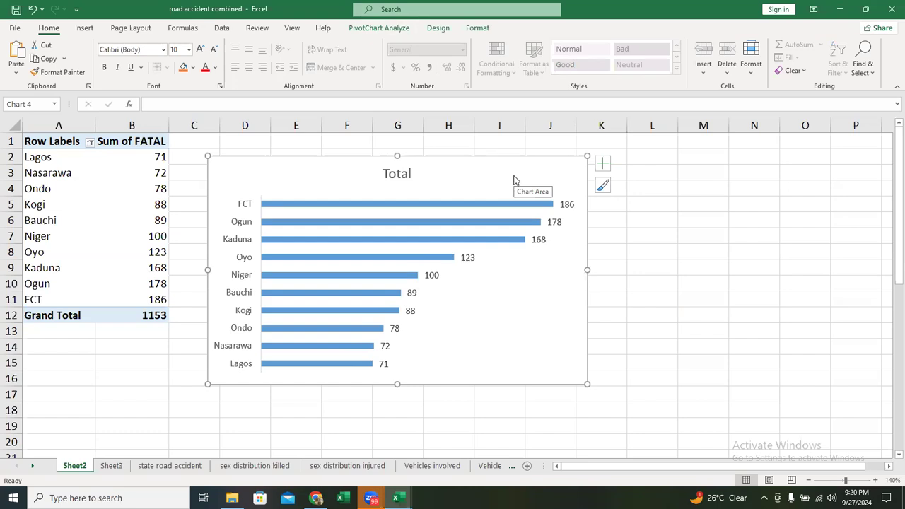
# - Insert slicers for the YEAR and STATE fields from the fatal-accidents PivotChart on Sheet2
pyautogui.click(111, 208)
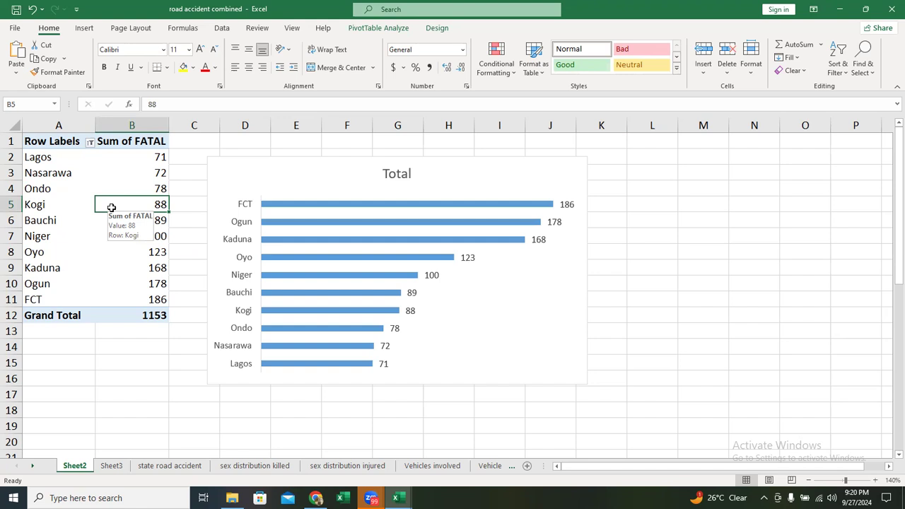
pyautogui.click(391, 28)
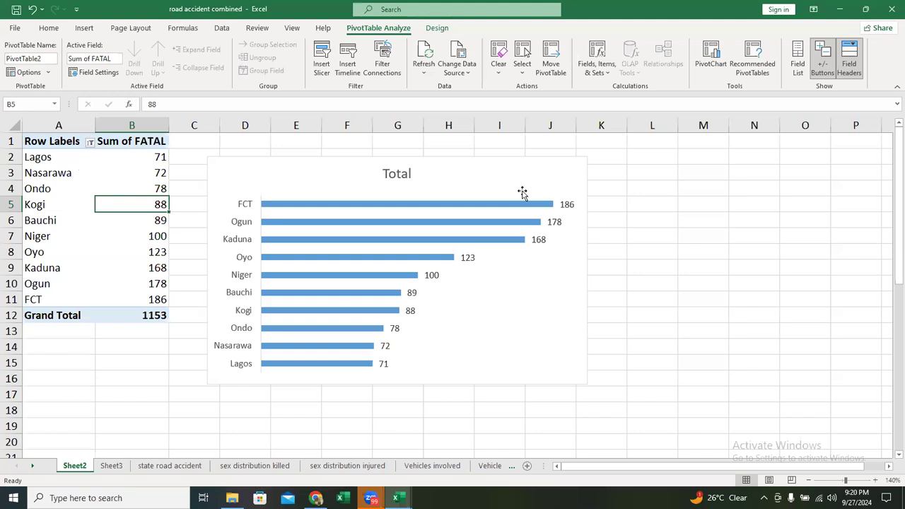
pyautogui.click(506, 175)
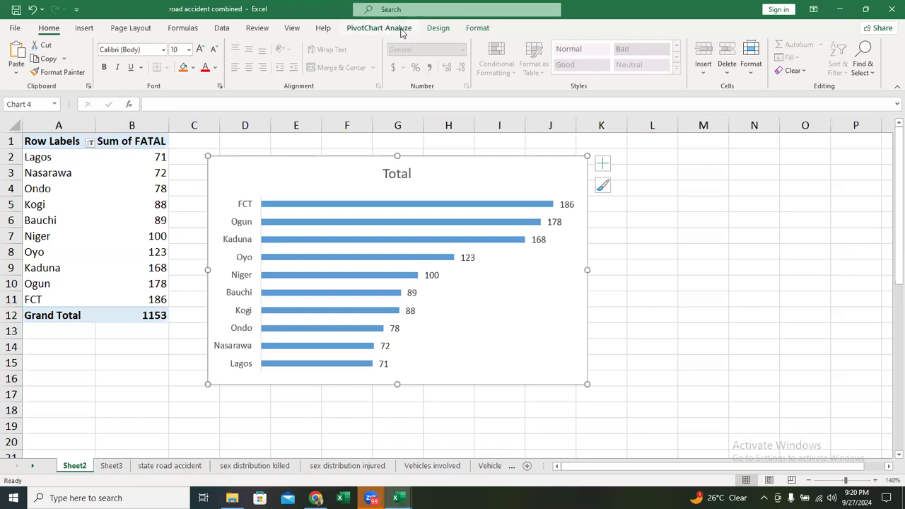
pyautogui.click(380, 28)
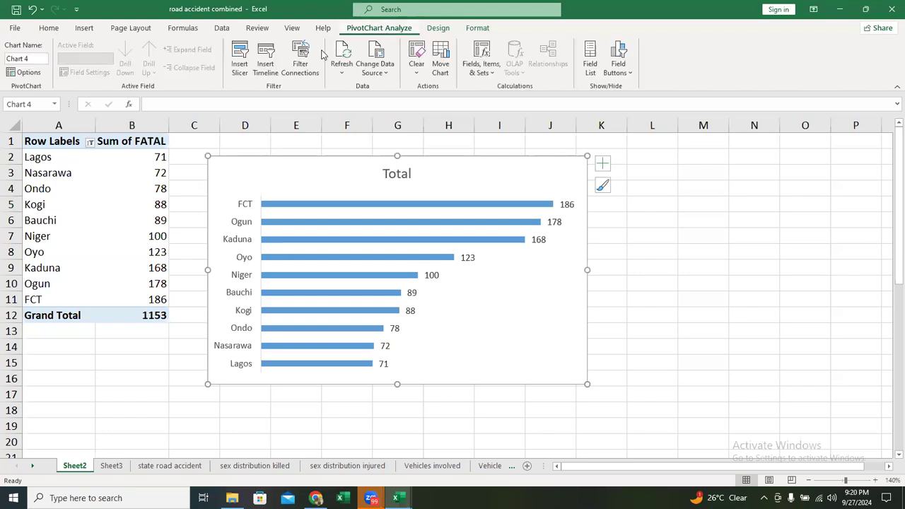
pyautogui.click(240, 67)
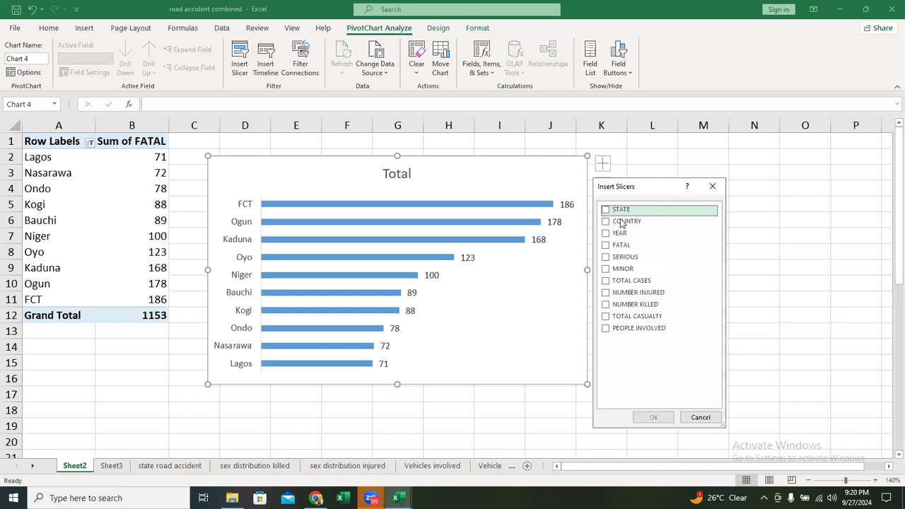
pyautogui.click(605, 238)
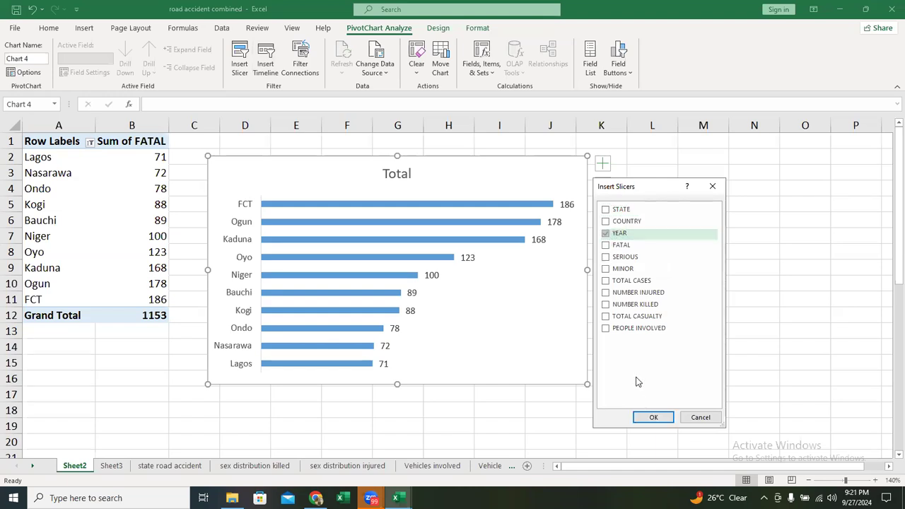
pyautogui.click(607, 211)
pyautogui.click(654, 418)
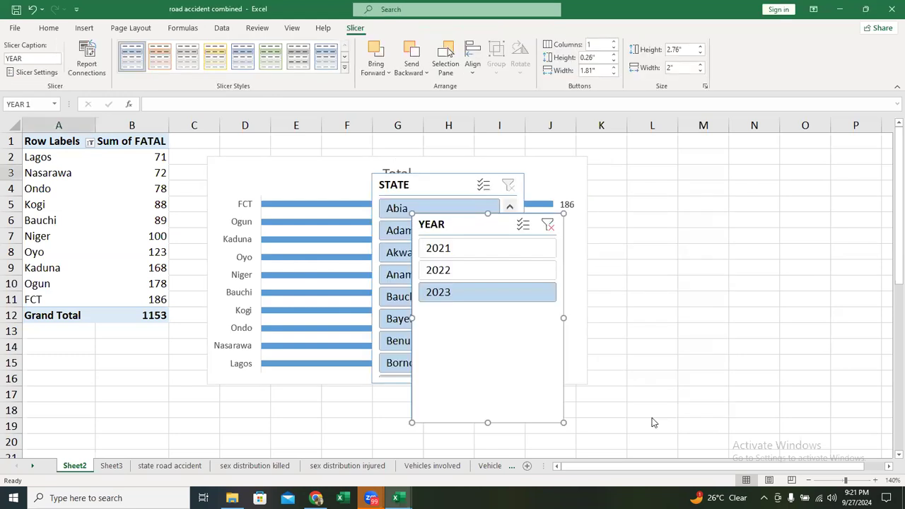
# - Place the YEAR and STATE slicers side by side to the right of the fatal-accidents chart, and clear the YEAR filter
pyautogui.moveTo(465, 224); pyautogui.dragTo(476, 224)
pyautogui.moveTo(659, 177); pyautogui.dragTo(648, 174)
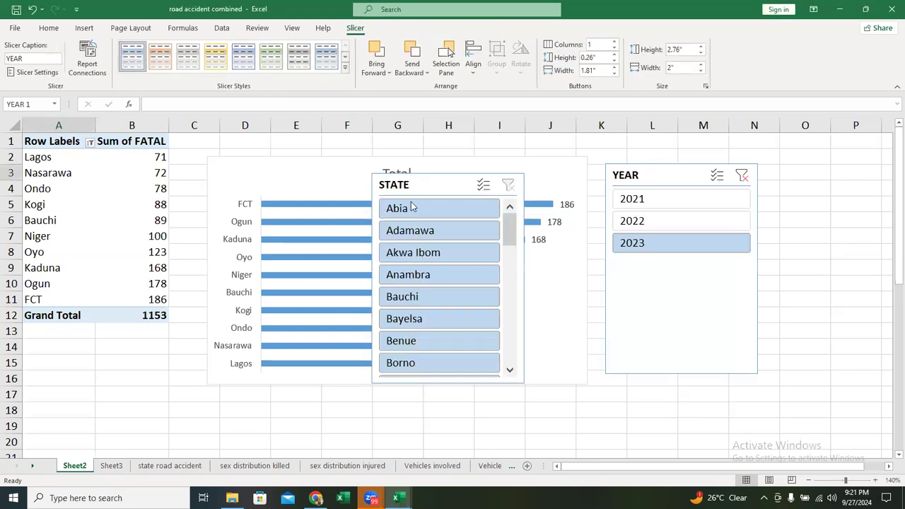
pyautogui.moveTo(432, 185); pyautogui.dragTo(800, 176)
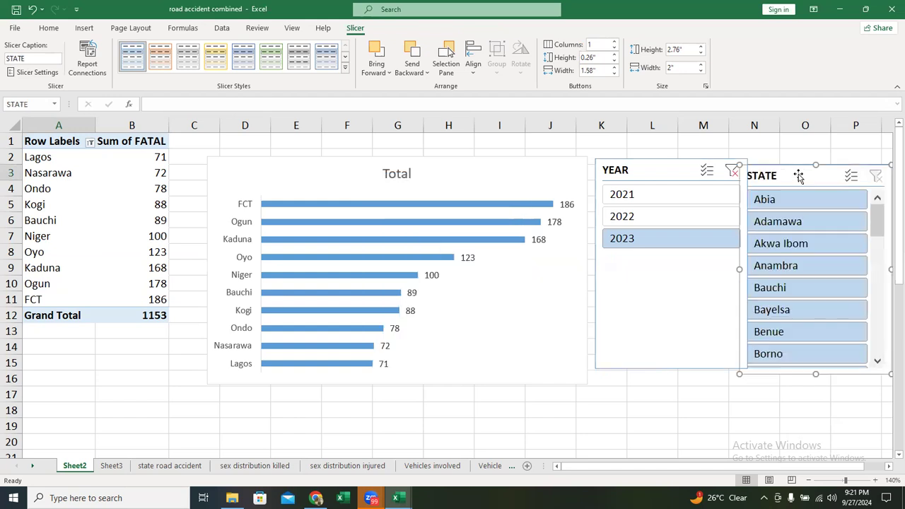
pyautogui.click(889, 467)
pyautogui.click(658, 172)
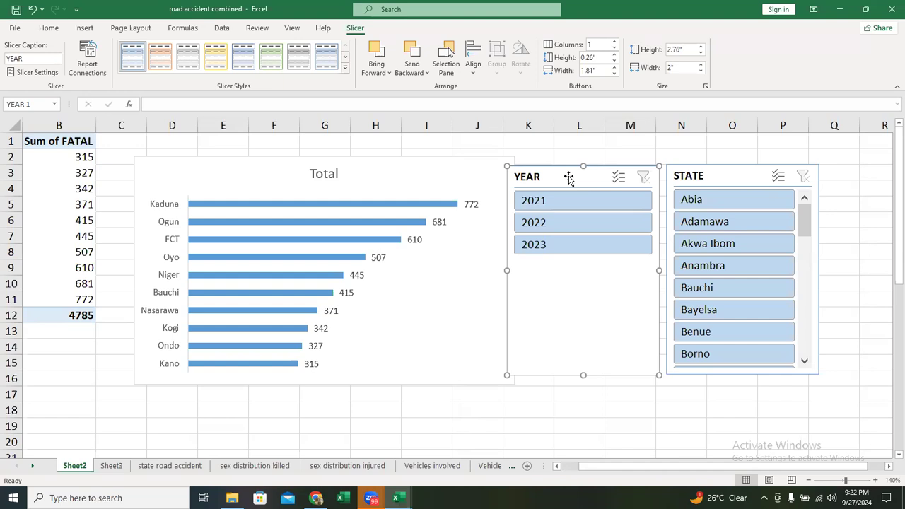
# - Toggle the YEAR slicer's report connections off and on, leaving both PivotTable2 on Sheet2 and PivotTable7 on Sheet3 connected
pyautogui.rightClick(569, 181)
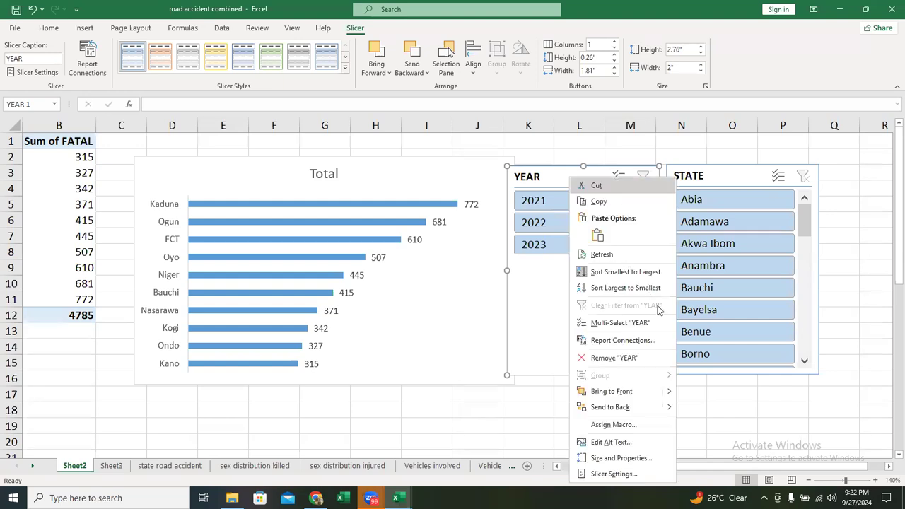
pyautogui.click(626, 341)
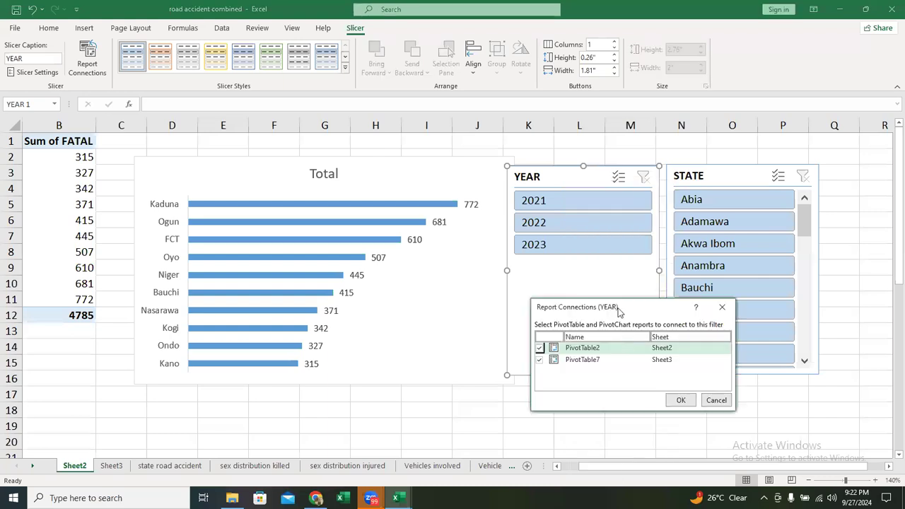
pyautogui.moveTo(618, 311); pyautogui.dragTo(557, 235)
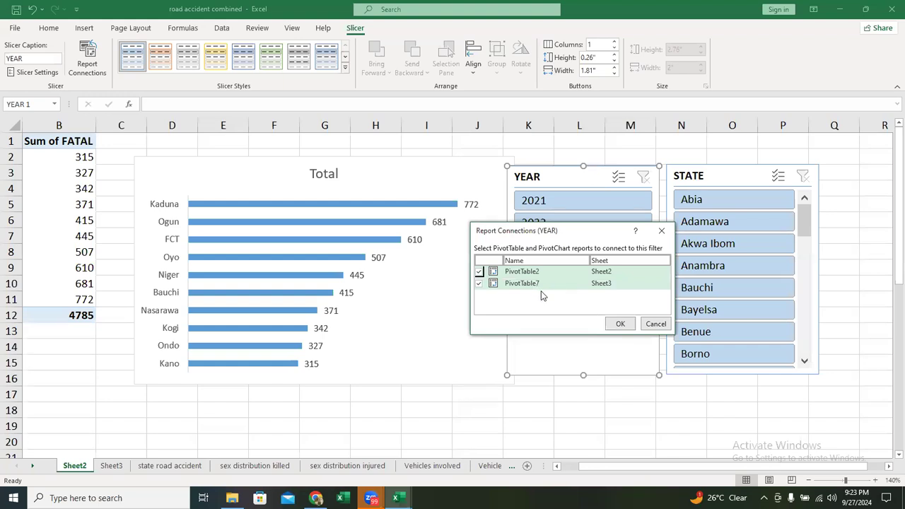
pyautogui.click(480, 272)
pyautogui.click(480, 283)
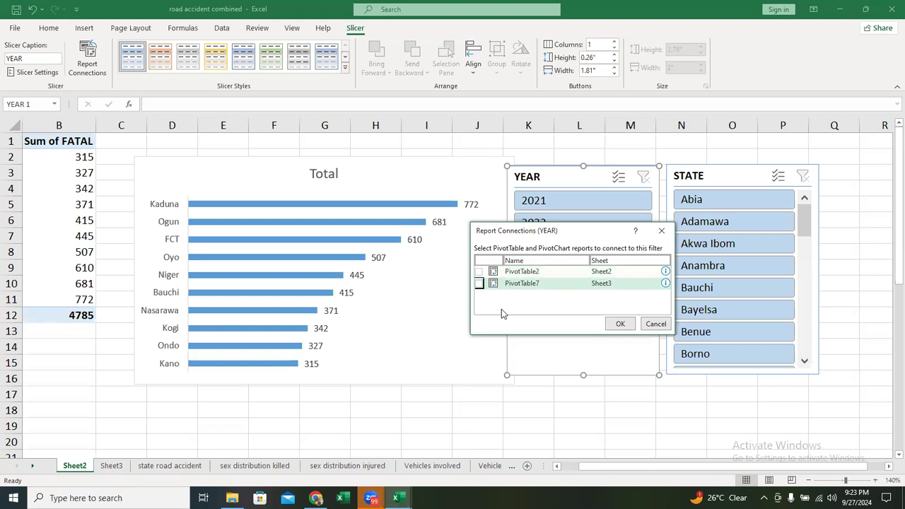
pyautogui.click(479, 272)
pyautogui.click(479, 273)
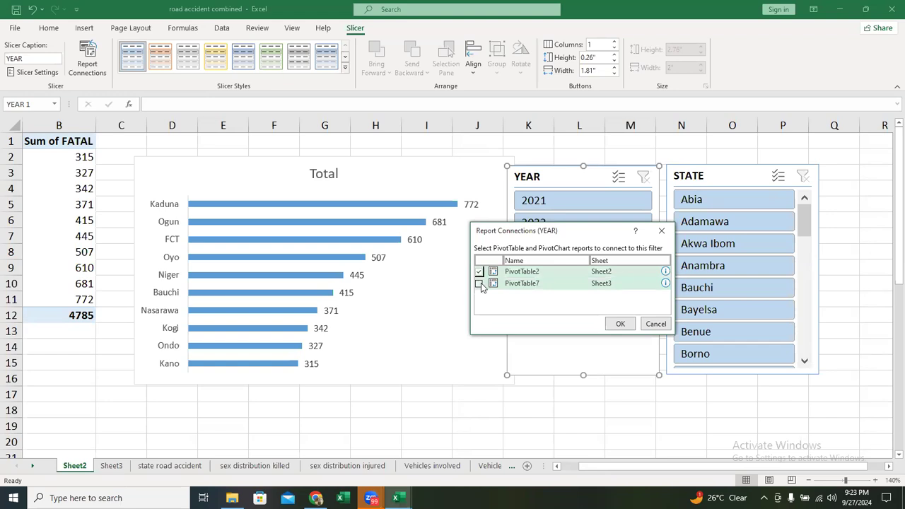
pyautogui.click(479, 284)
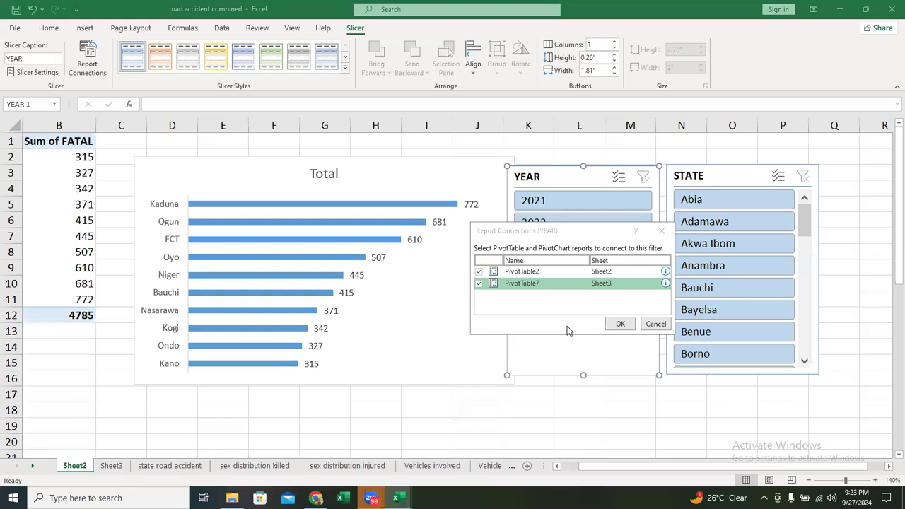
pyautogui.click(620, 324)
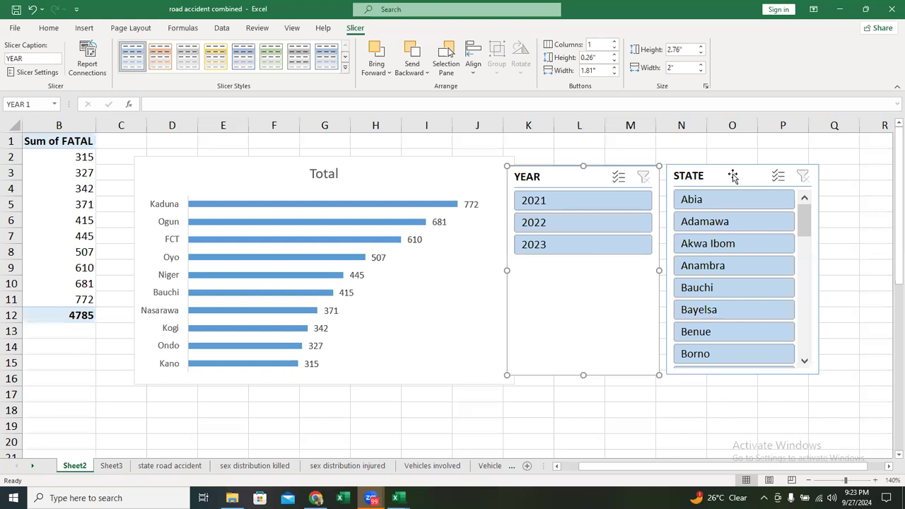
# - Connect the STATE slicer to PivotTable7 on Sheet3 in addition to PivotTable2 on Sheet2
pyautogui.click(794, 343)
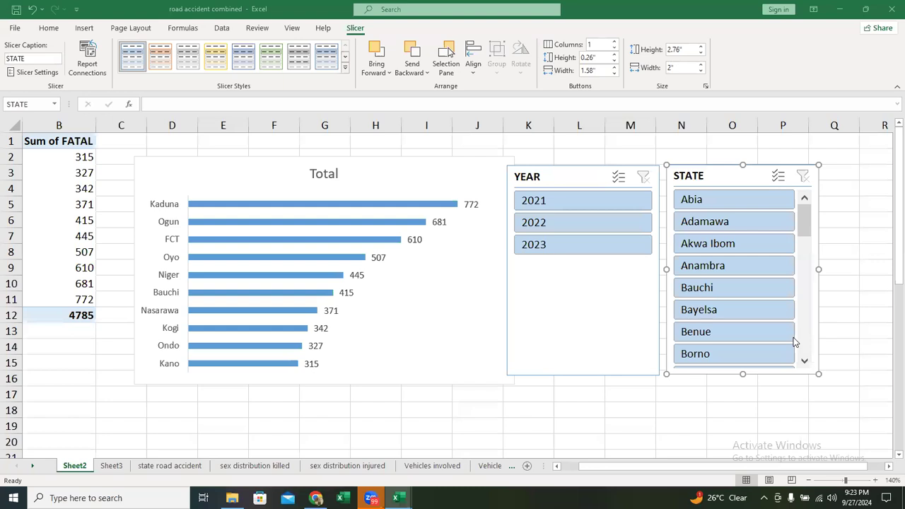
pyautogui.click(696, 355)
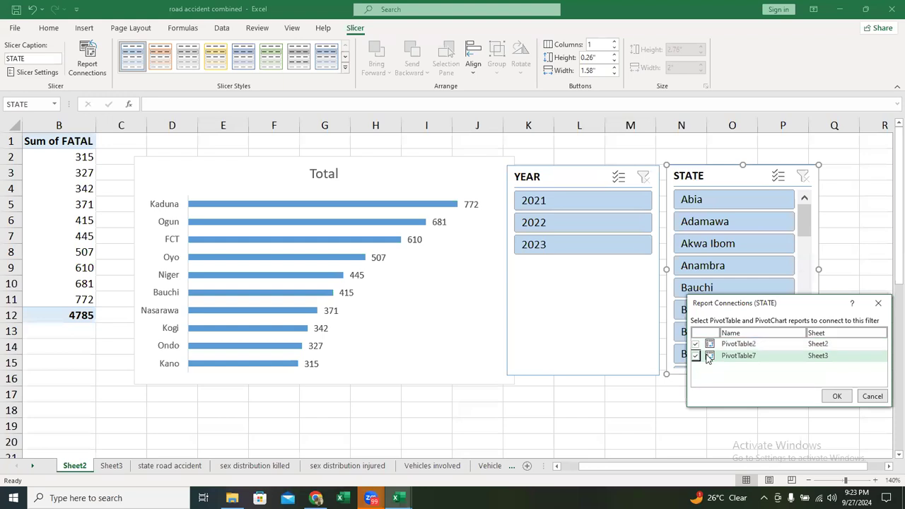
pyautogui.click(836, 394)
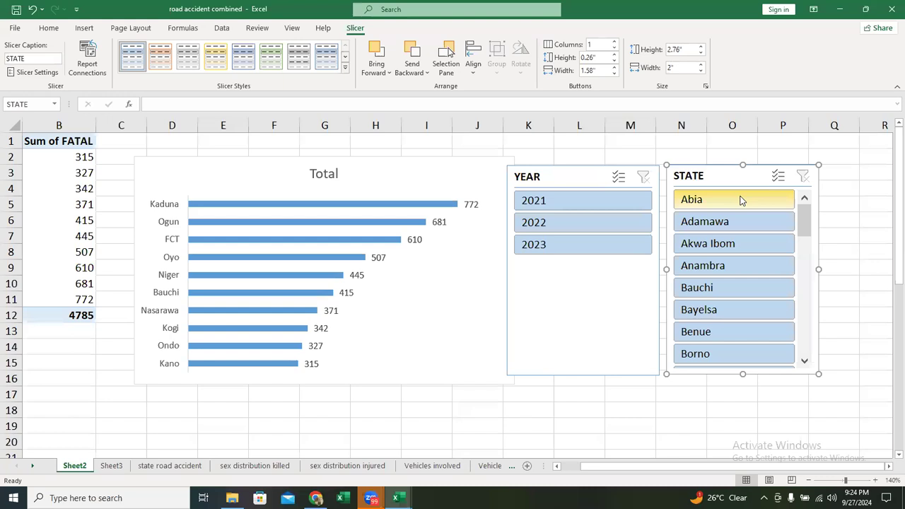
# - Filter the fatal accidents to the state Abia, and view them for 2021, then for 2022
pyautogui.click(741, 201)
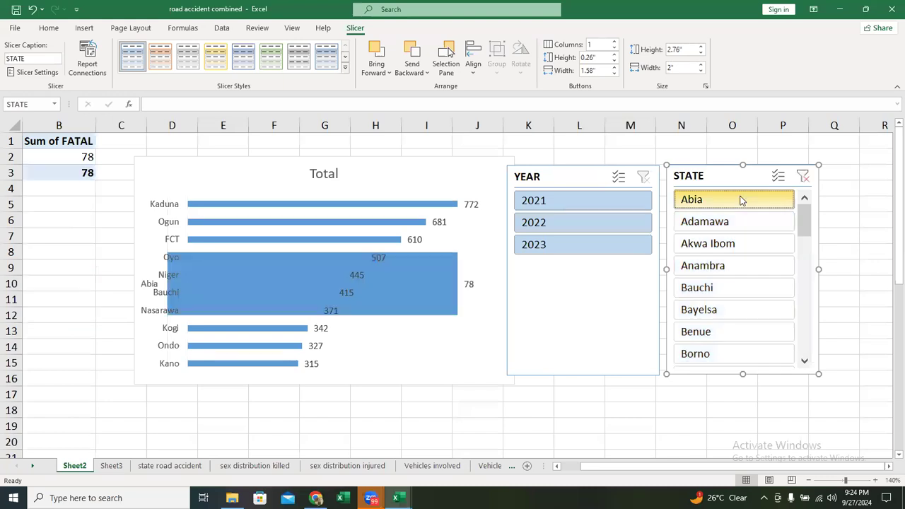
pyautogui.click(583, 202)
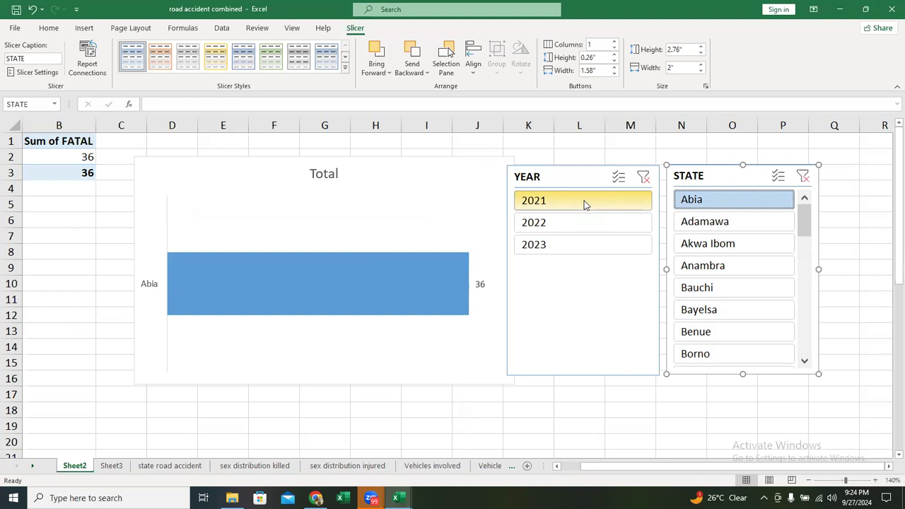
pyautogui.click(571, 223)
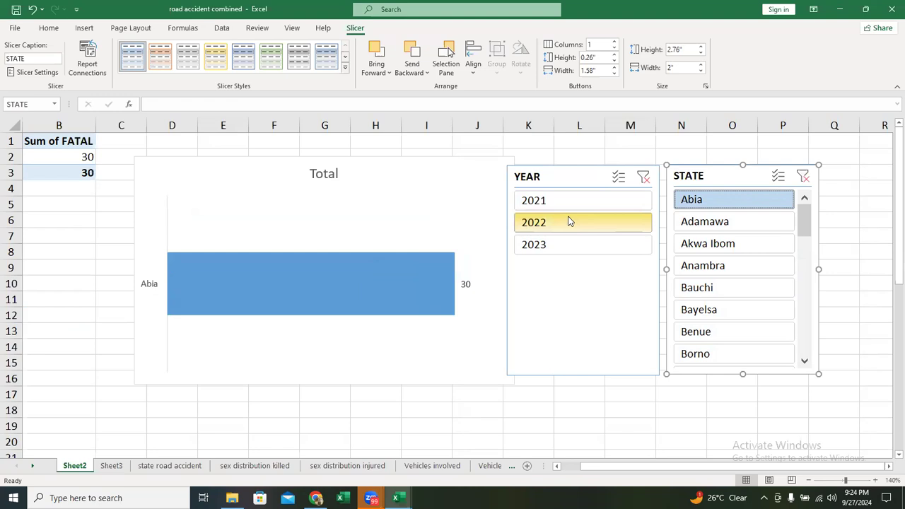
# - Filter Abia's fatal accidents to 2023, then switch the STATE slicer selection to Lagos
pyautogui.click(563, 252)
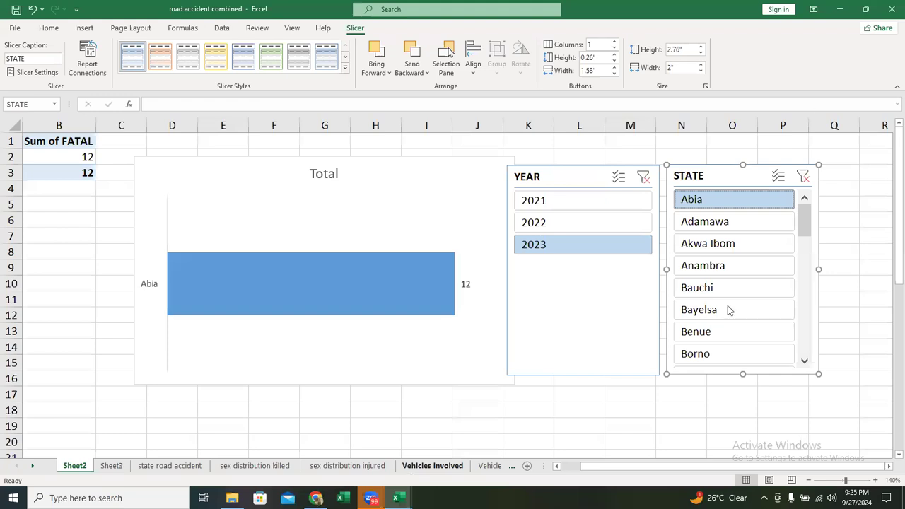
pyautogui.scroll(-10, 742, 266)
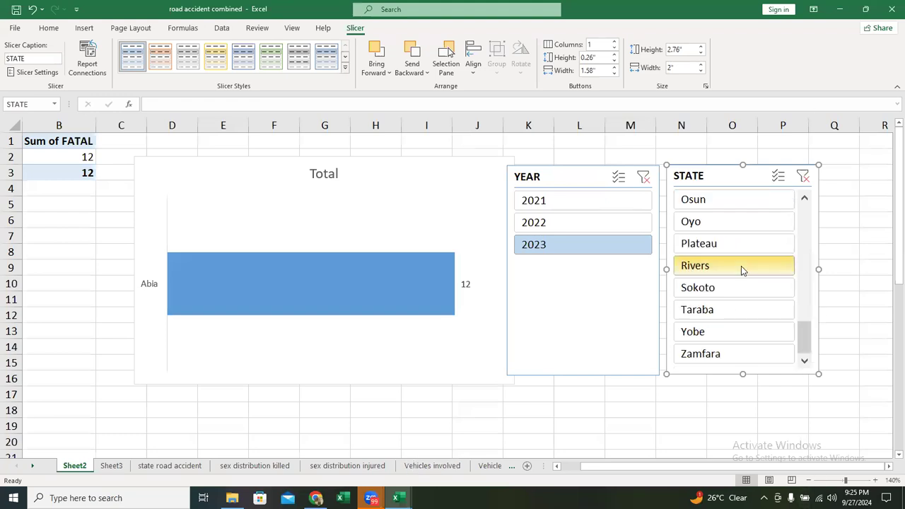
pyautogui.scroll(10, 741, 266)
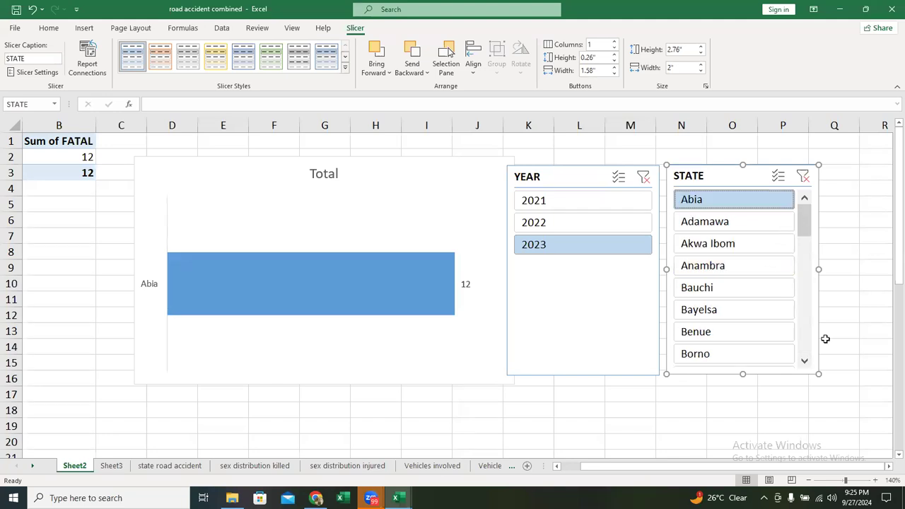
pyautogui.click(805, 361)
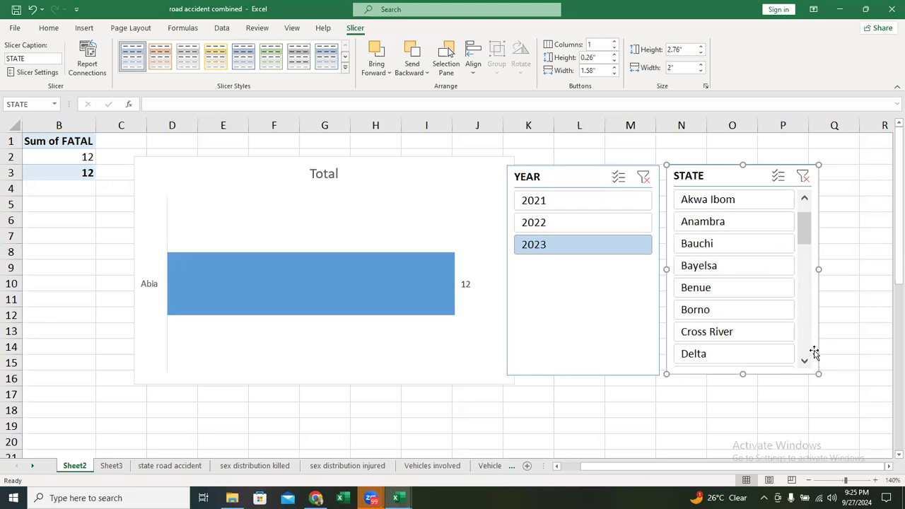
pyautogui.click(805, 361)
pyautogui.click(805, 360)
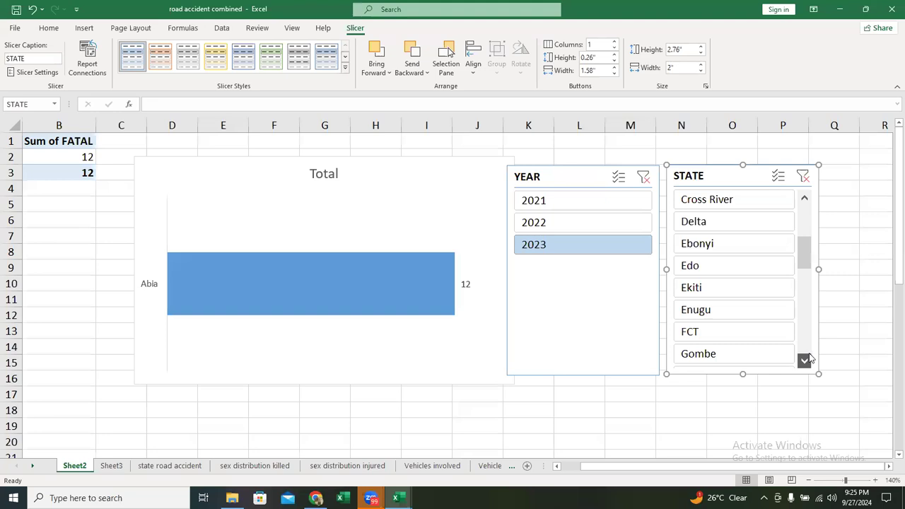
pyautogui.scroll(-7, 804, 197)
pyautogui.click(804, 198)
pyautogui.click(804, 198)
pyautogui.click(804, 198)
pyautogui.click(804, 198)
pyautogui.click(804, 198)
pyautogui.click(804, 198)
pyautogui.click(762, 229)
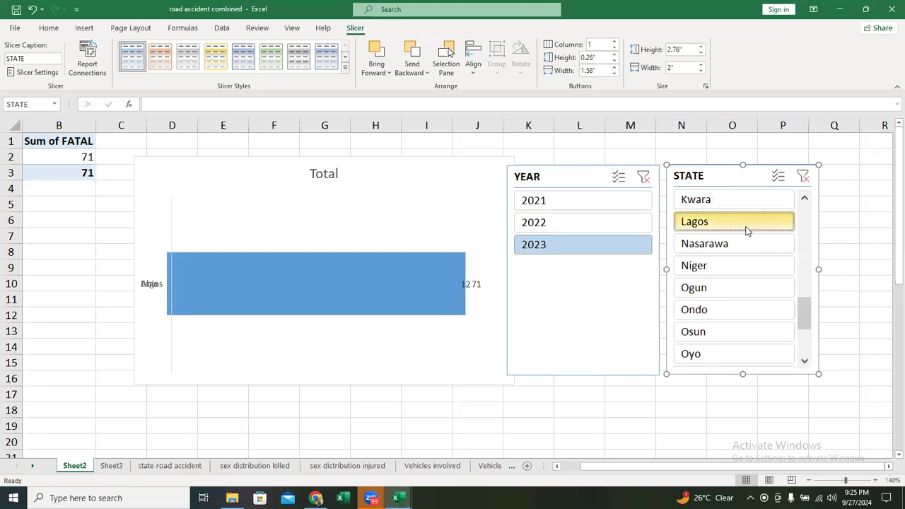
# - View the fatal accidents in Lagos for 2022, then for 2021
pyautogui.scroll(7, 742, 236)
pyautogui.scroll(-10, 740, 233)
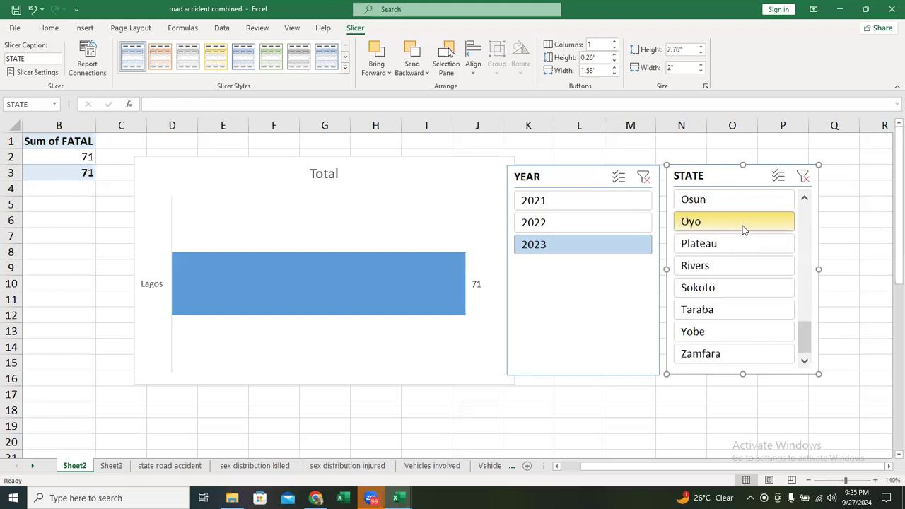
pyautogui.click(804, 201)
pyautogui.click(804, 201)
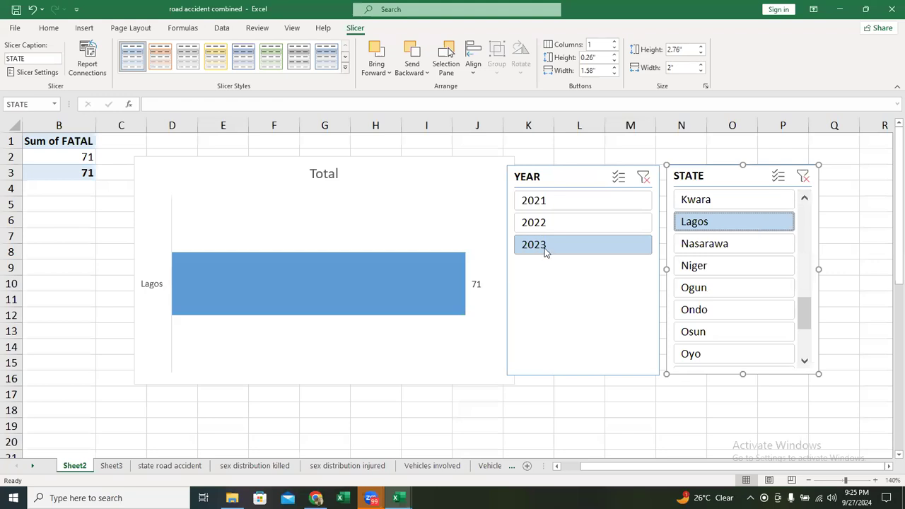
pyautogui.moveTo(451, 295)
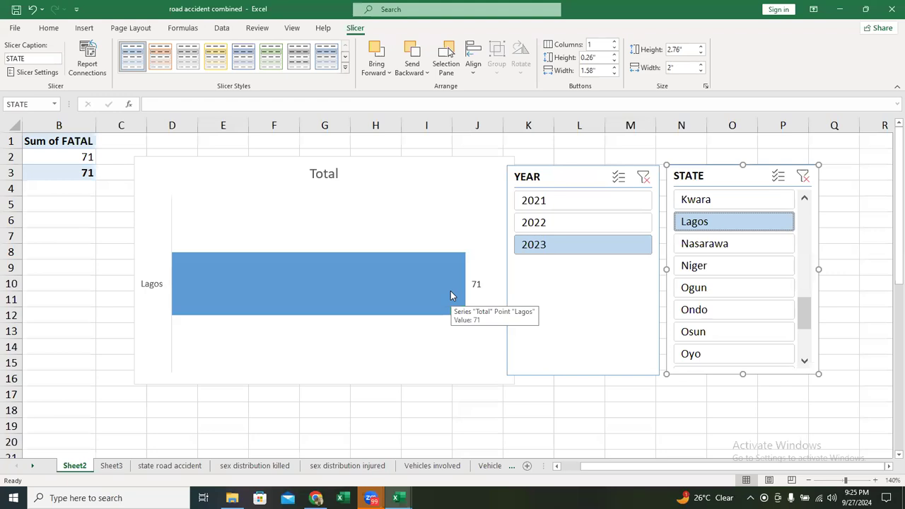
pyautogui.click(556, 226)
pyautogui.click(548, 206)
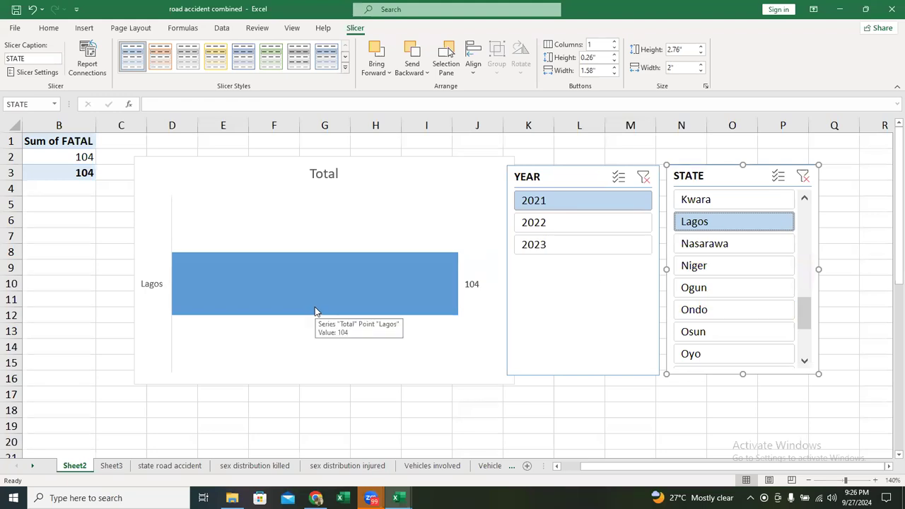
# - Clear the STATE and YEAR slicer filters so all states and years are included
pyautogui.click(803, 177)
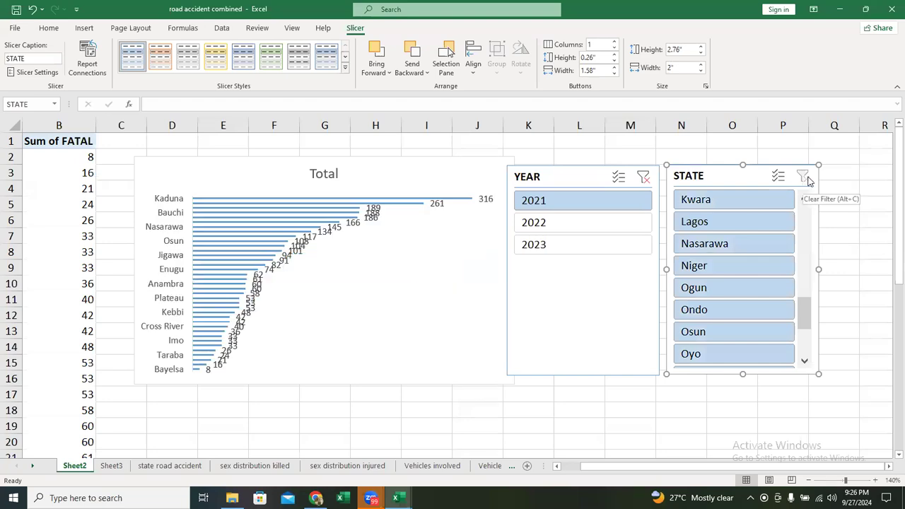
pyautogui.click(643, 182)
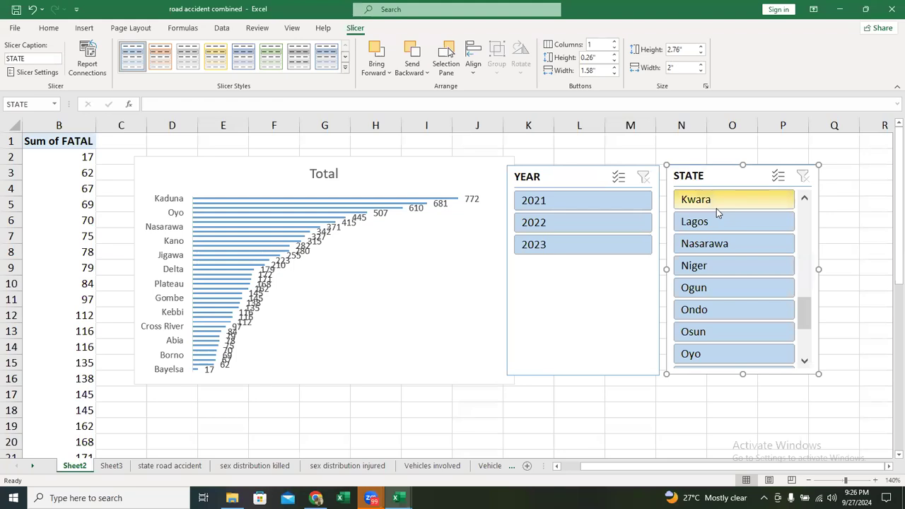
# - Compare Abia with Anambra in the fatal-accidents chart, then view Abia, Adamawa and Akwa Ibom one at a time
pyautogui.scroll(8, 728, 277)
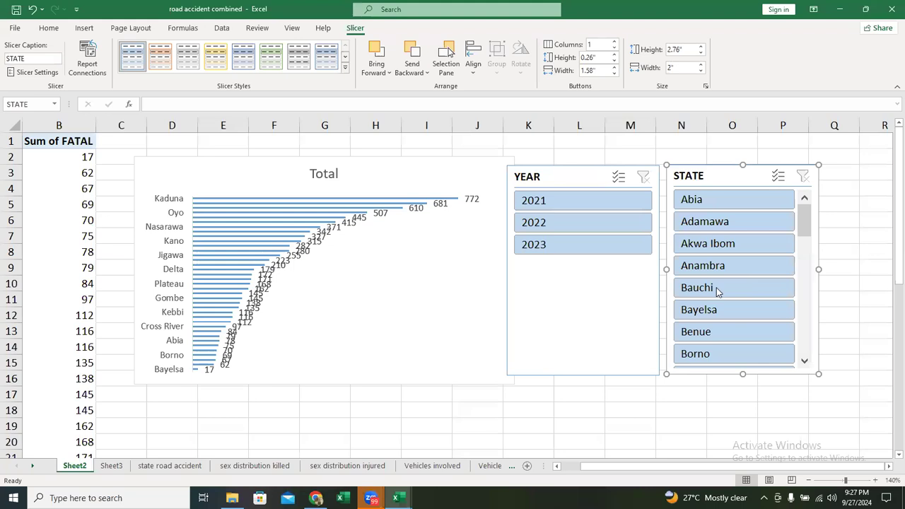
pyautogui.click(732, 203)
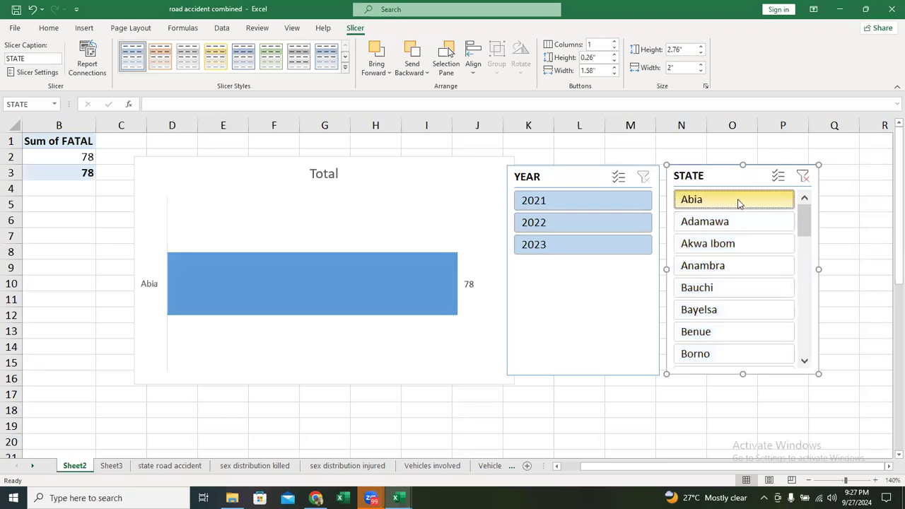
pyautogui.keyDown('ctrl'); pyautogui.click(735, 270); pyautogui.keyUp('ctrl')
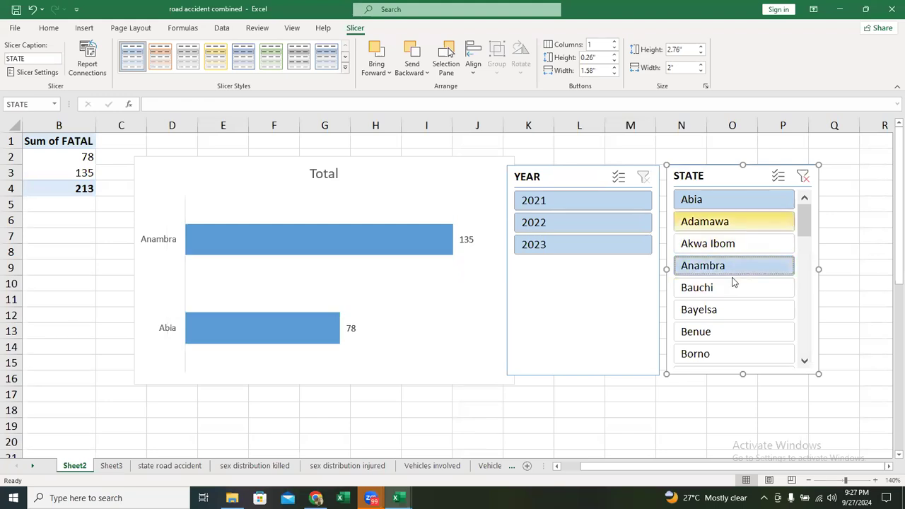
pyautogui.click(736, 209)
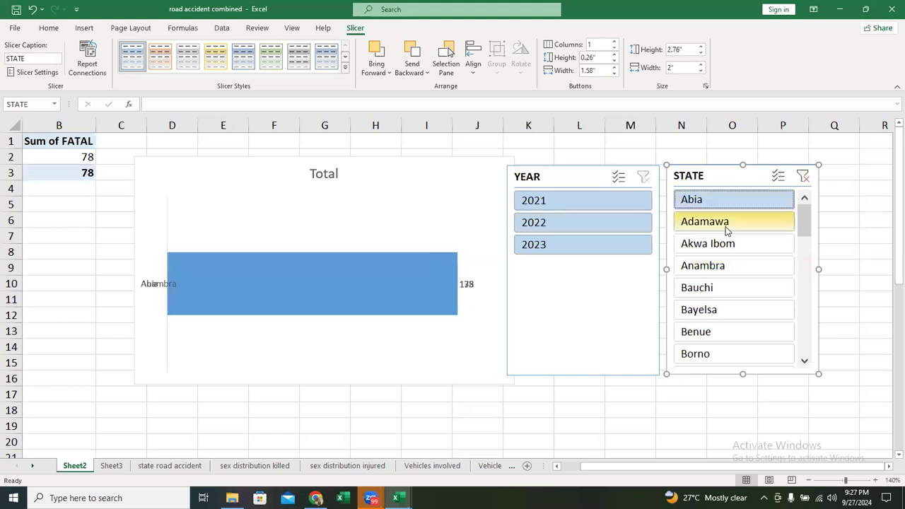
pyautogui.click(729, 227)
pyautogui.click(727, 249)
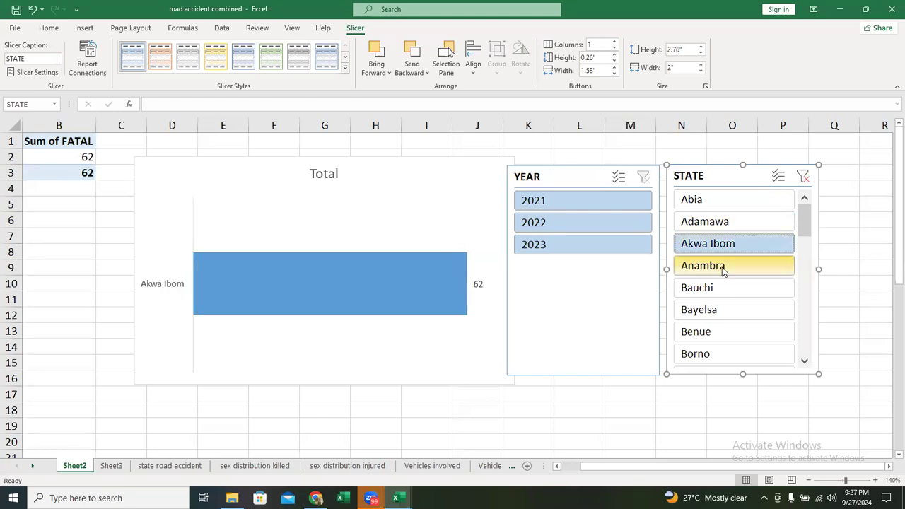
# - Filter the fatal-accidents chart to the five states Abia, Anambra, Ebonyi, Enugu and Imo together
pyautogui.click(726, 200)
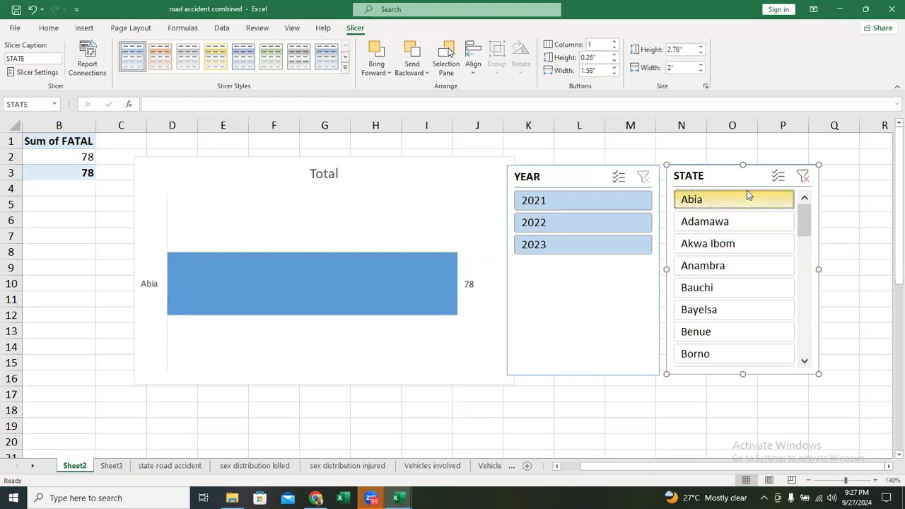
pyautogui.click(737, 266)
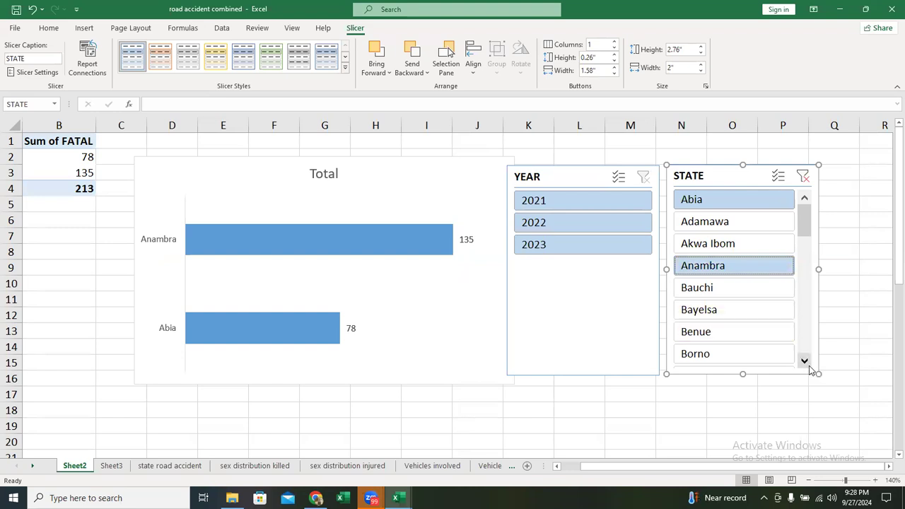
pyautogui.scroll(-1, 812, 368)
pyautogui.scroll(-2, 814, 373)
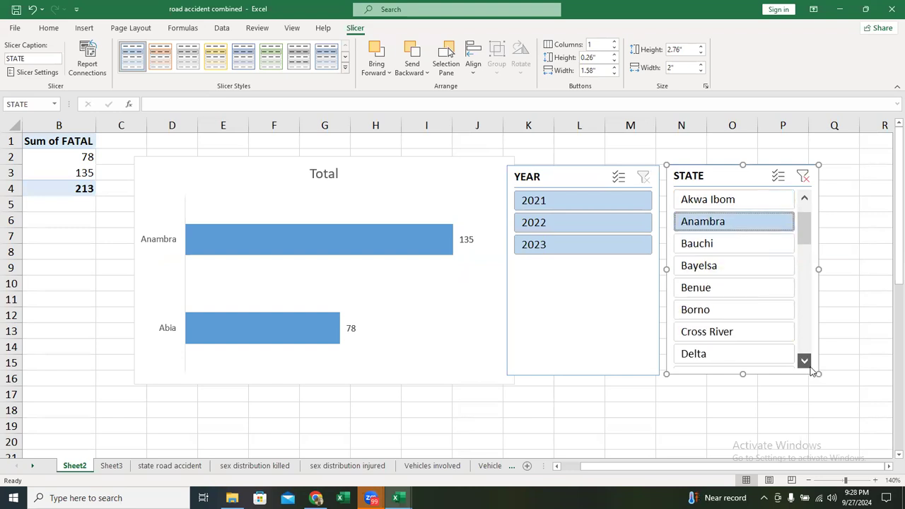
pyautogui.scroll(-2, 810, 365)
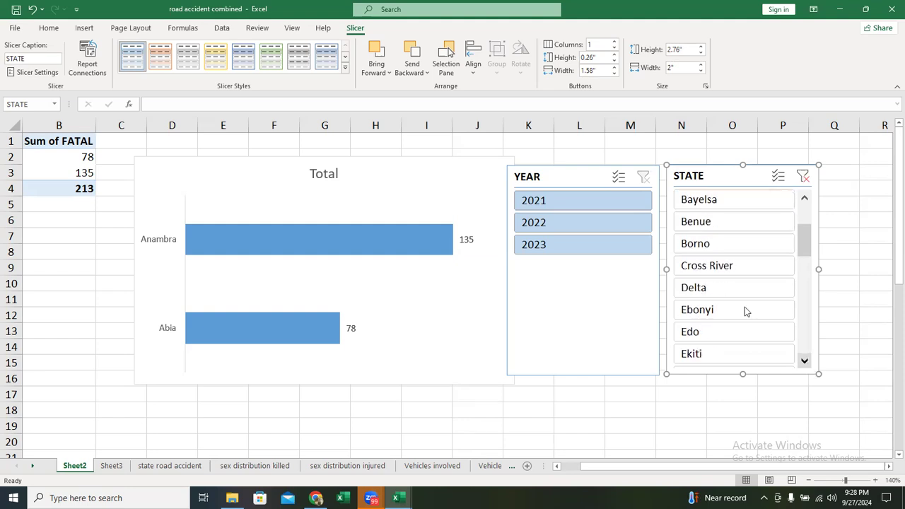
pyautogui.keyDown('ctrl'); pyautogui.click(743, 310); pyautogui.keyUp('ctrl')
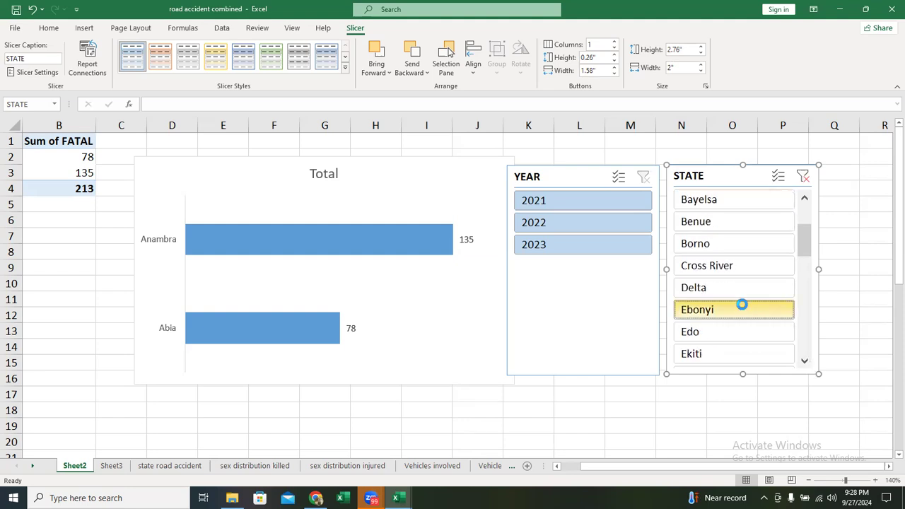
pyautogui.click(804, 362)
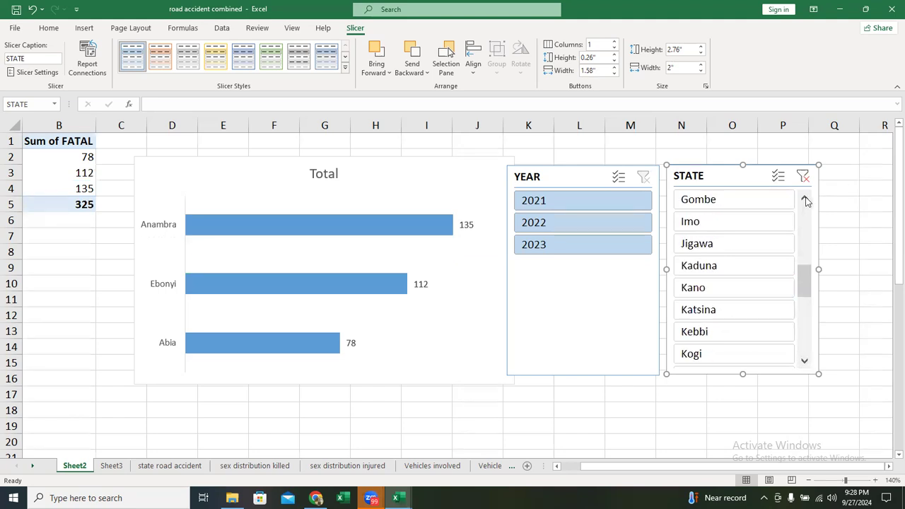
pyautogui.scroll(1, 735, 219)
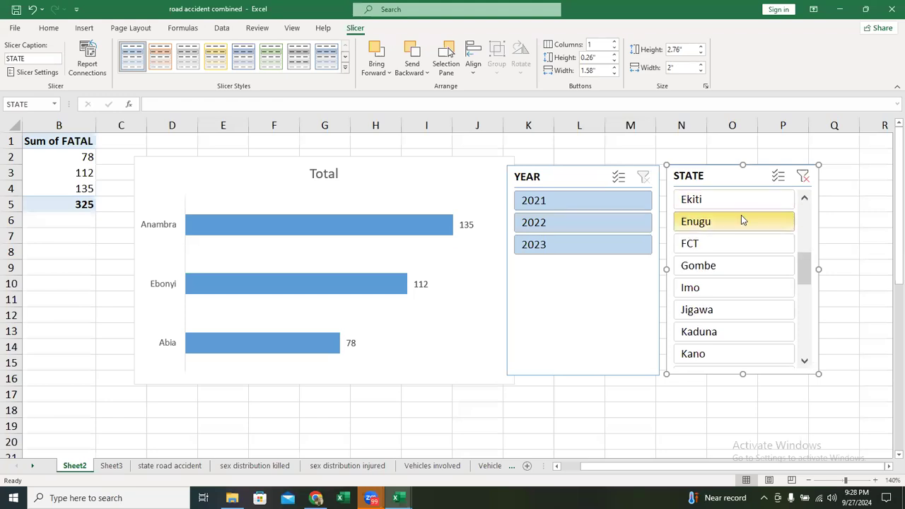
pyautogui.click(741, 220)
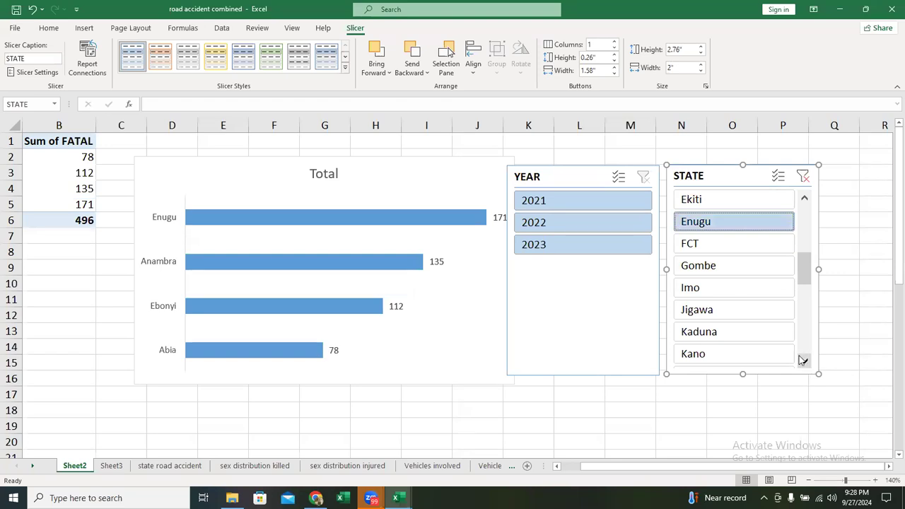
pyautogui.click(740, 287)
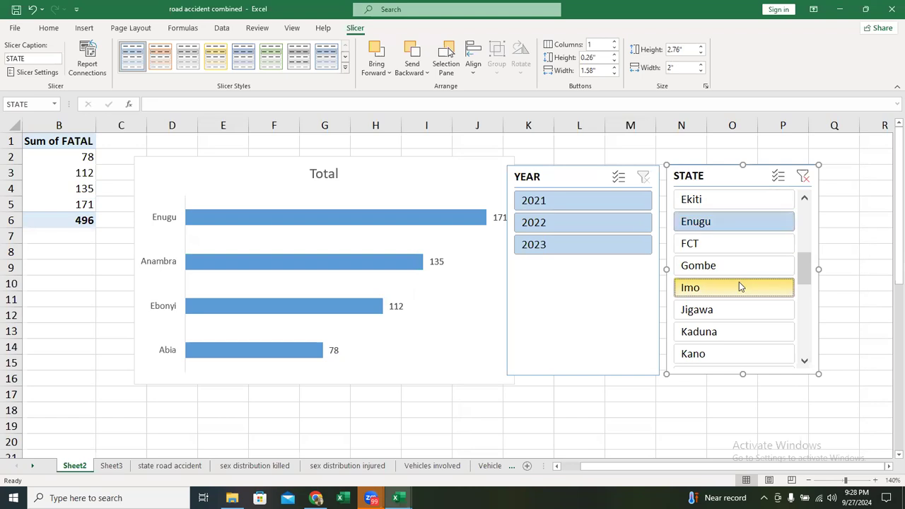
# - Look through the remaining states in the STATE slicer down to Zamfara
pyautogui.click(809, 365)
pyautogui.click(809, 365)
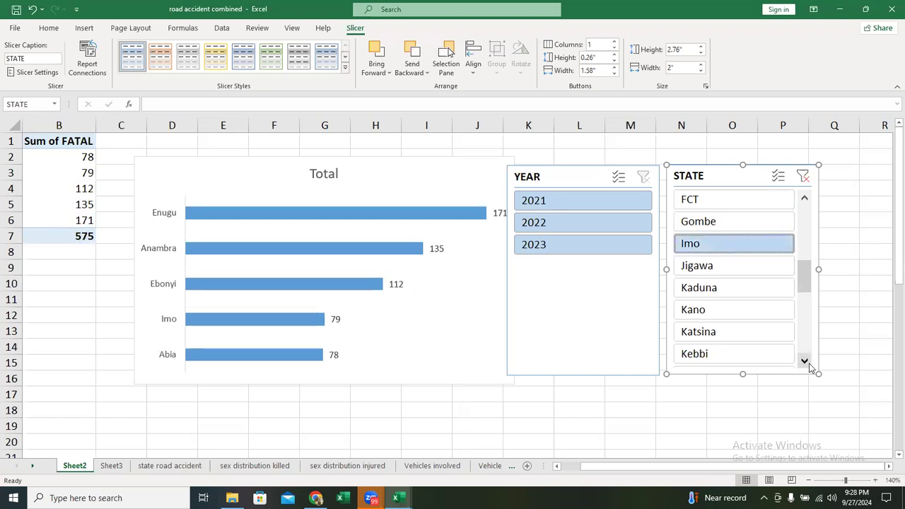
pyautogui.click(810, 364)
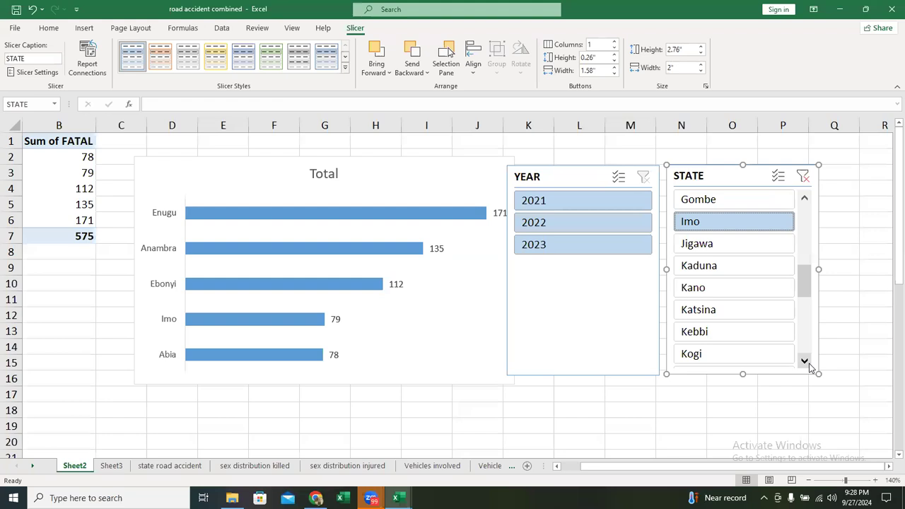
pyautogui.click(805, 360)
pyautogui.click(805, 361)
pyautogui.click(805, 361)
pyautogui.click(805, 359)
pyautogui.click(805, 361)
pyautogui.click(805, 361)
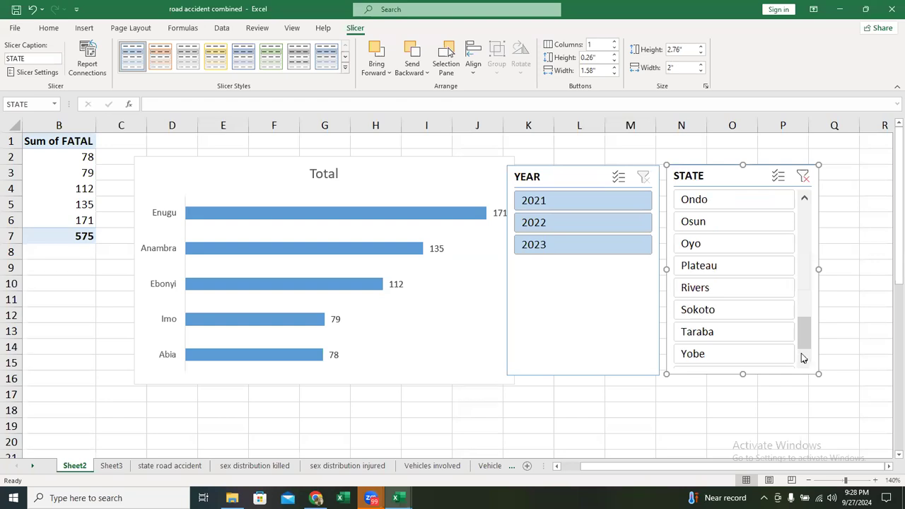
pyautogui.click(805, 363)
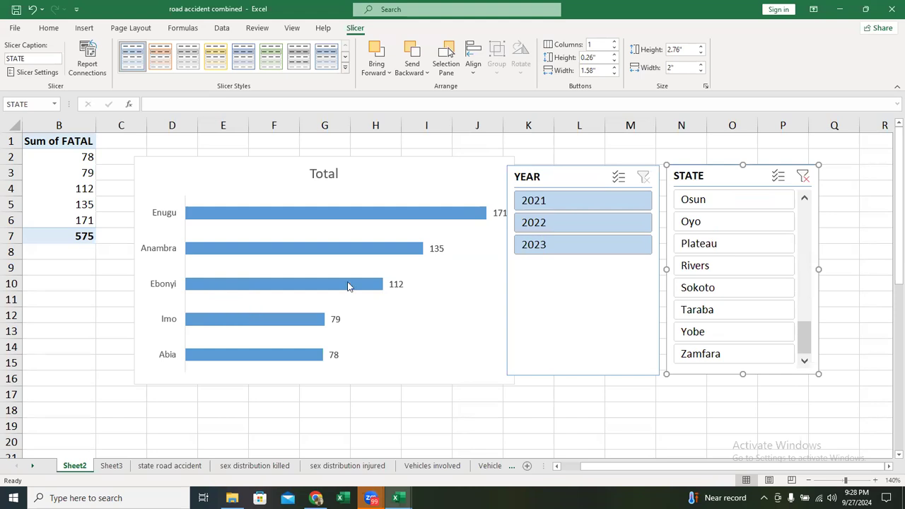
# - Filter the five-state fatal-accidents chart to the year 2022
pyautogui.moveTo(347, 286)
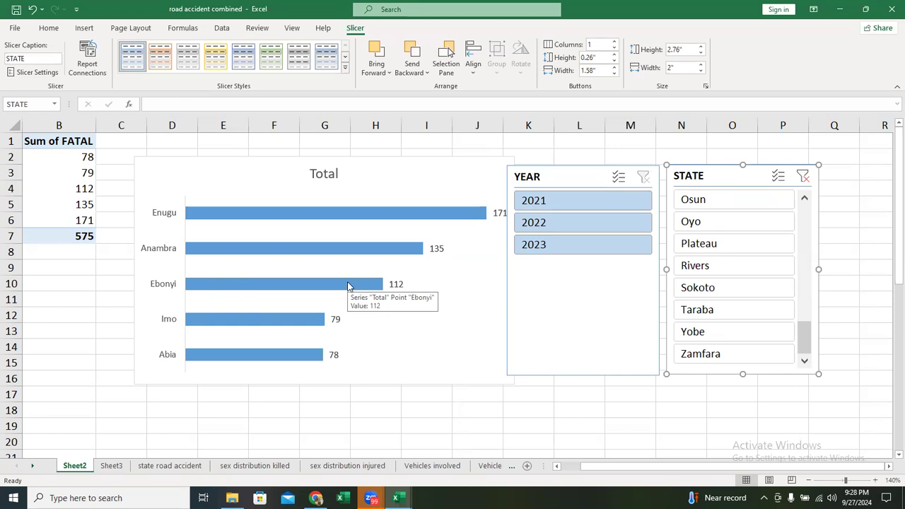
pyautogui.click(327, 174)
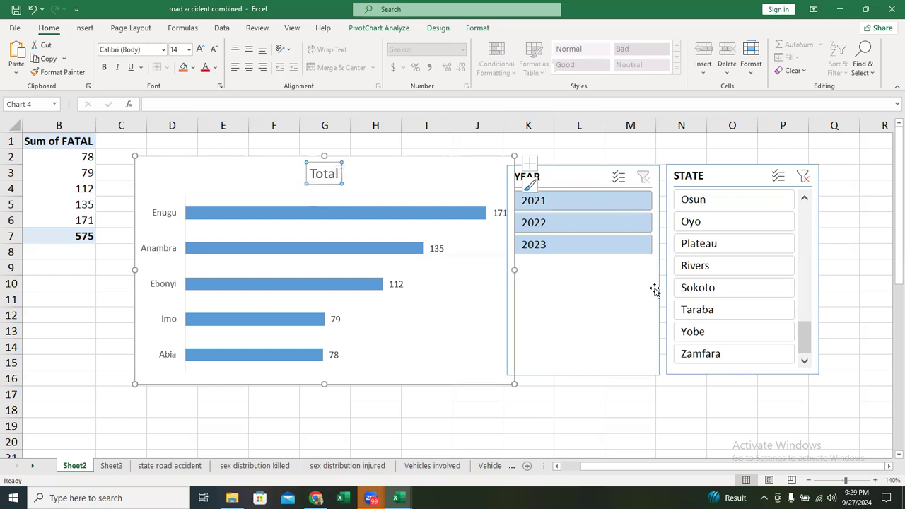
pyautogui.click(595, 225)
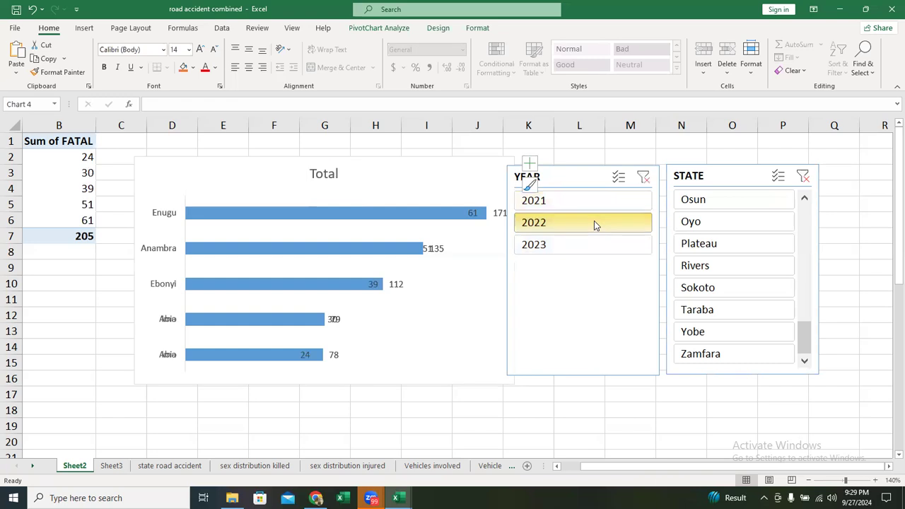